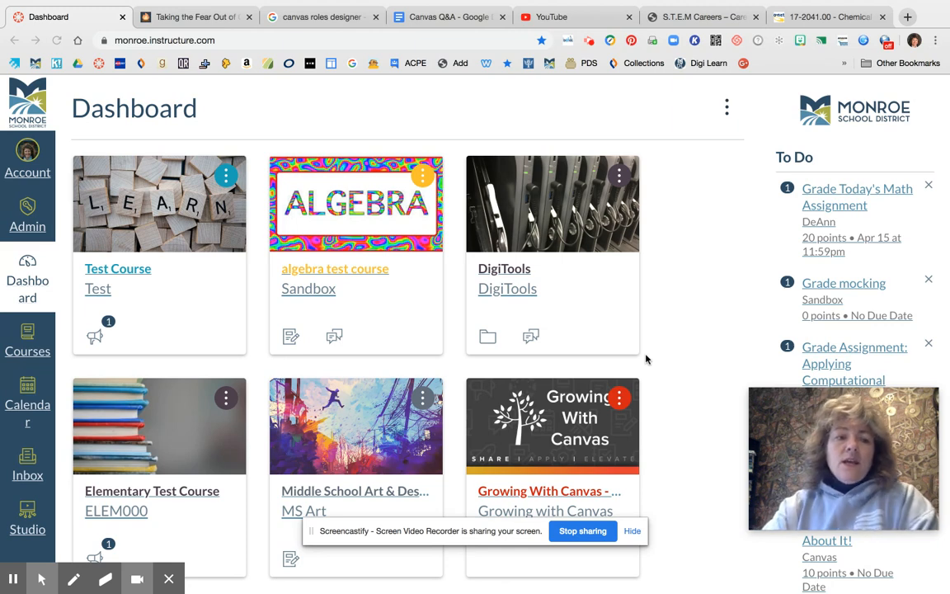
# Open the course named after the teacher from the dashboard's course cards.
pyautogui.scroll(-3, 689, 275)
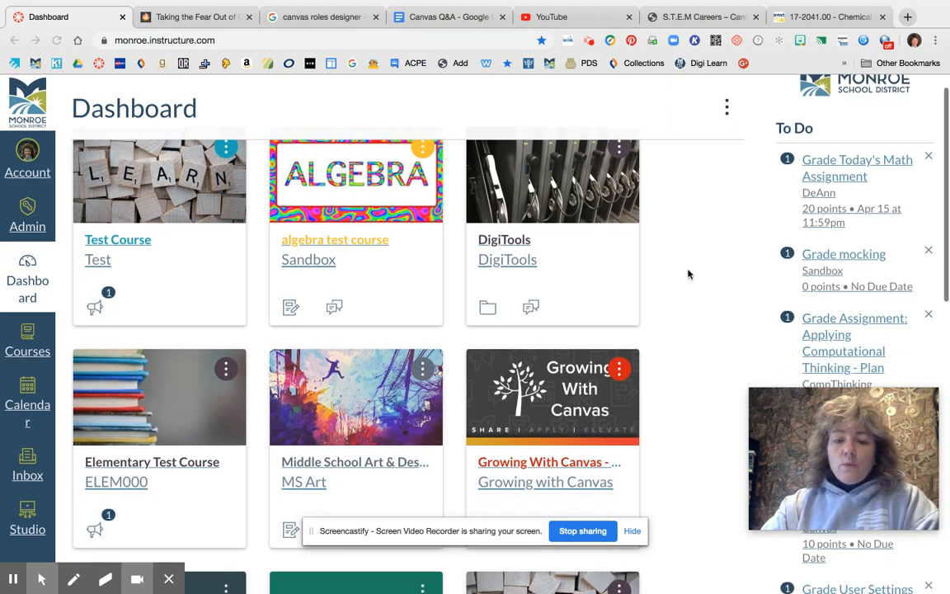
pyautogui.scroll(2, 689, 275)
pyautogui.scroll(1, 688, 275)
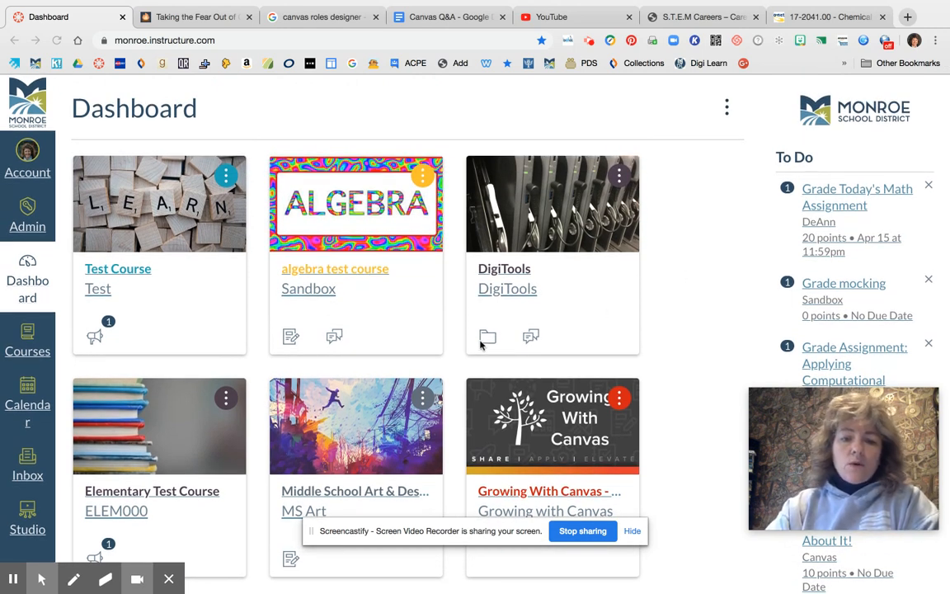
pyautogui.scroll(-2, 627, 400)
pyautogui.scroll(-8, 626, 400)
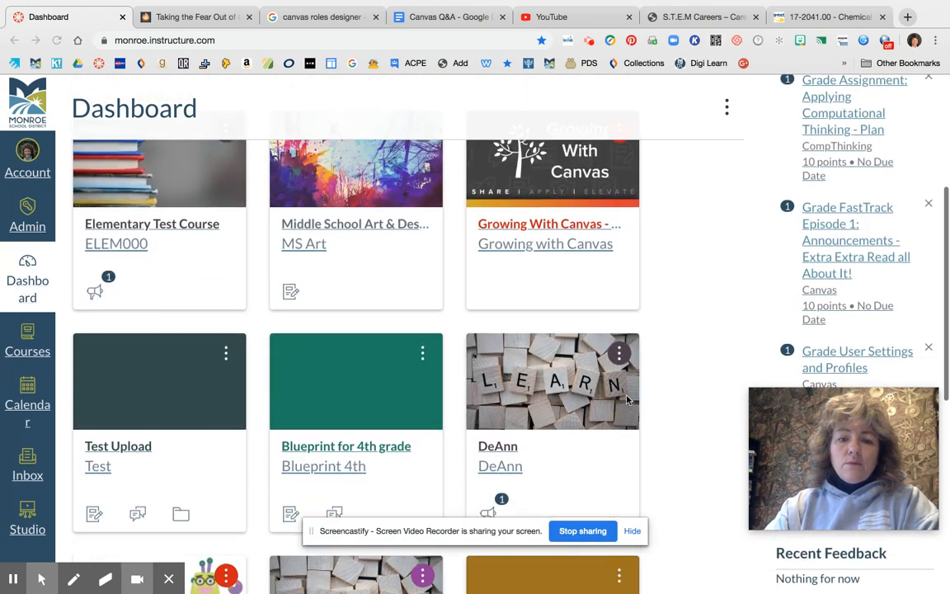
pyautogui.click(532, 333)
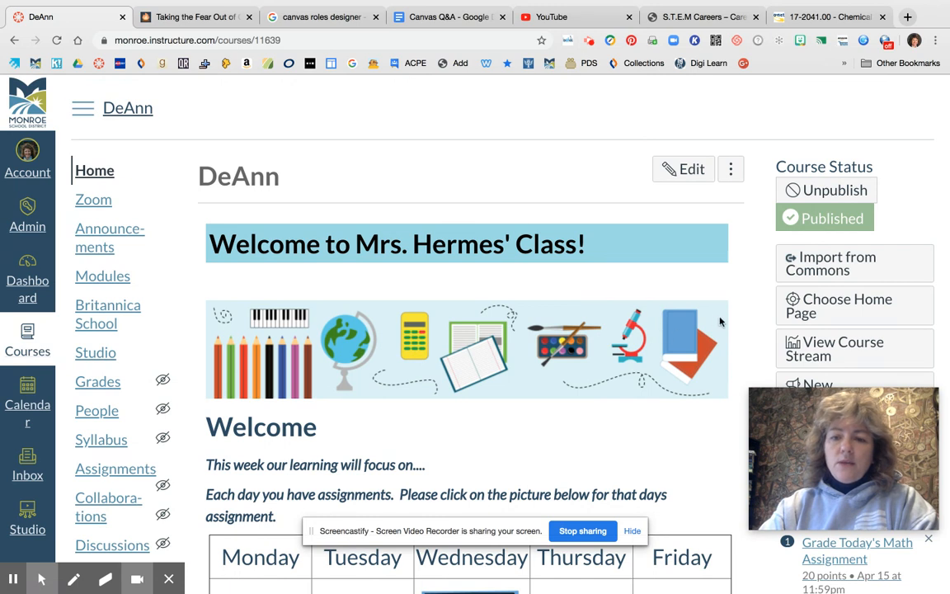
# Examine the course home page, including the welcome banner, the Monday-to-Friday table of subject pictures and the subject buttons below it.
pyautogui.scroll(-2, 649, 290)
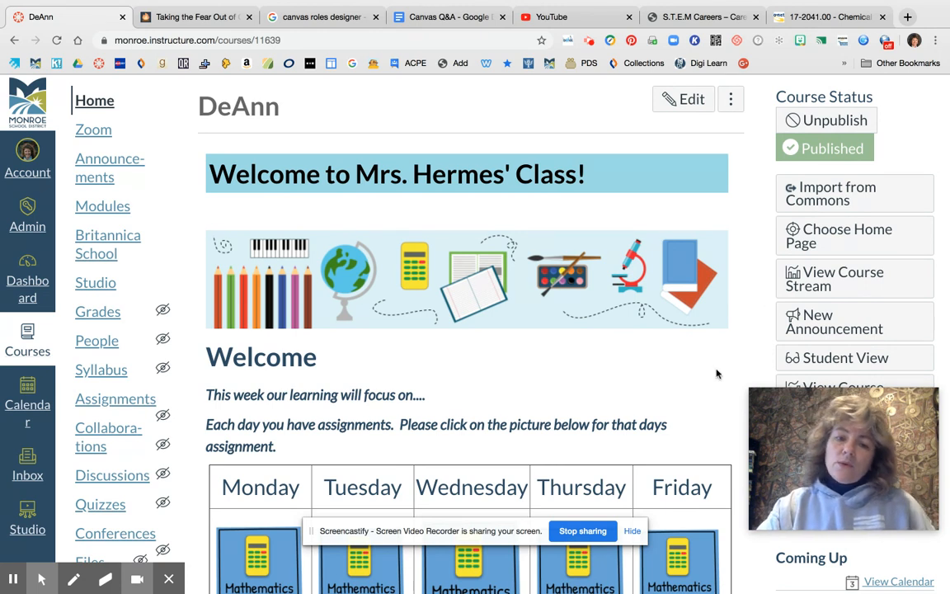
pyautogui.scroll(-1, 715, 369)
pyautogui.scroll(1, 715, 369)
pyautogui.scroll(1, 639, 350)
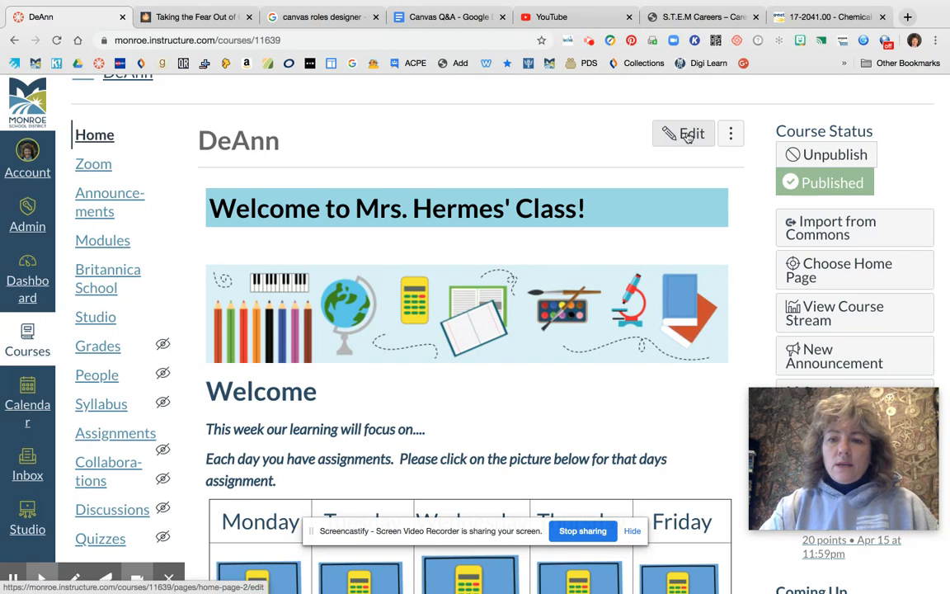
pyautogui.scroll(-2, 617, 406)
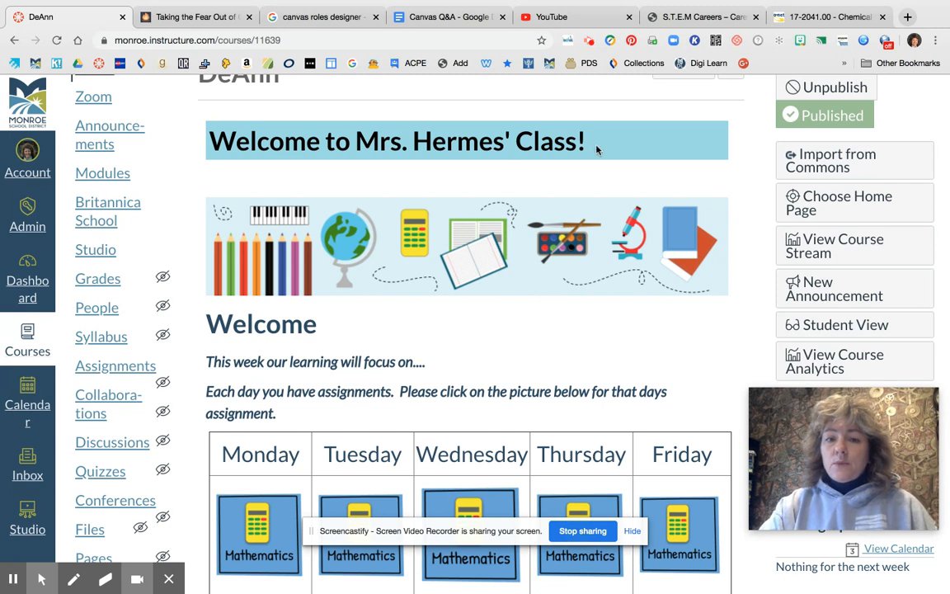
pyautogui.scroll(-3, 536, 317)
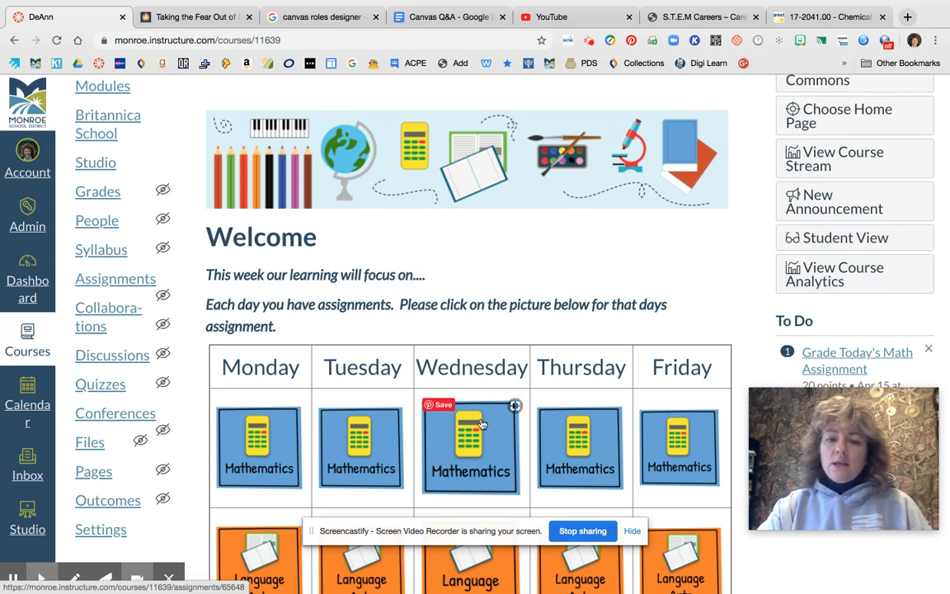
pyautogui.scroll(-2, 515, 333)
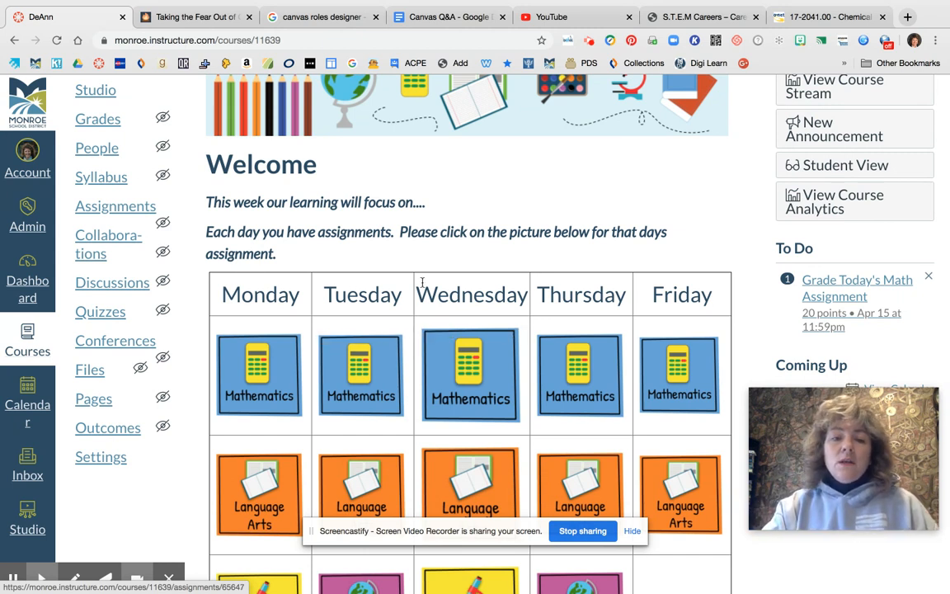
pyautogui.scroll(-5, 602, 344)
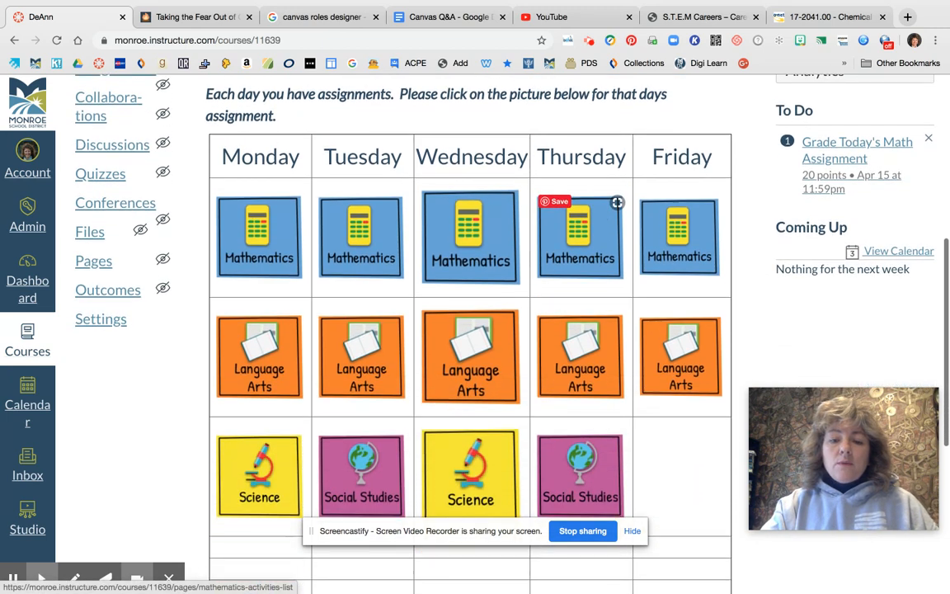
pyautogui.scroll(-3, 603, 345)
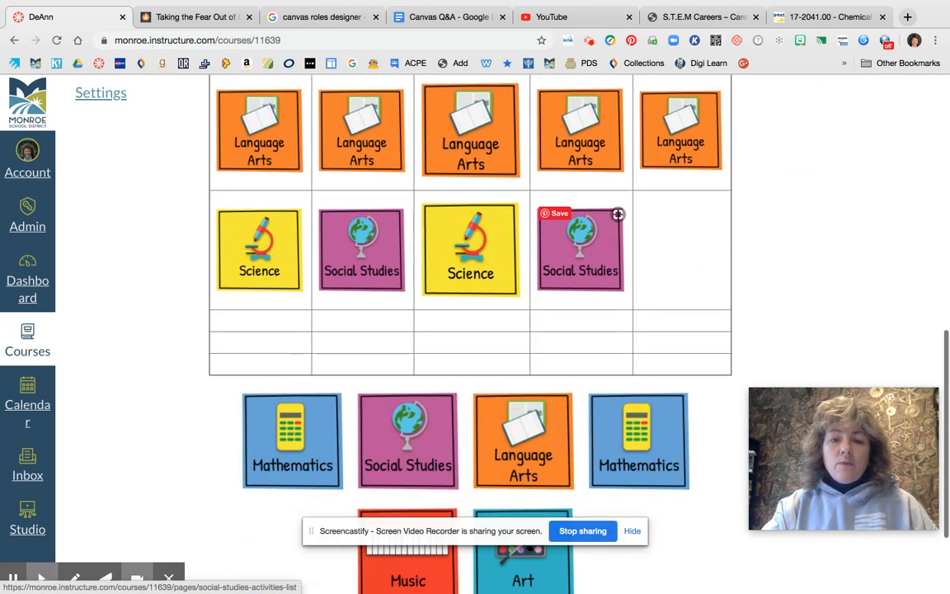
pyautogui.scroll(2, 603, 345)
pyautogui.scroll(2, 617, 302)
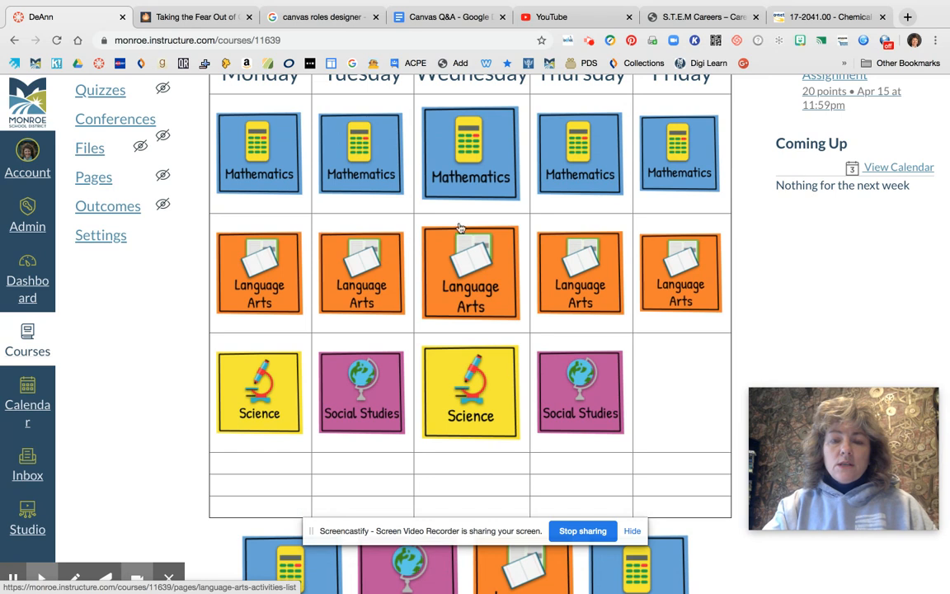
pyautogui.scroll(2, 471, 206)
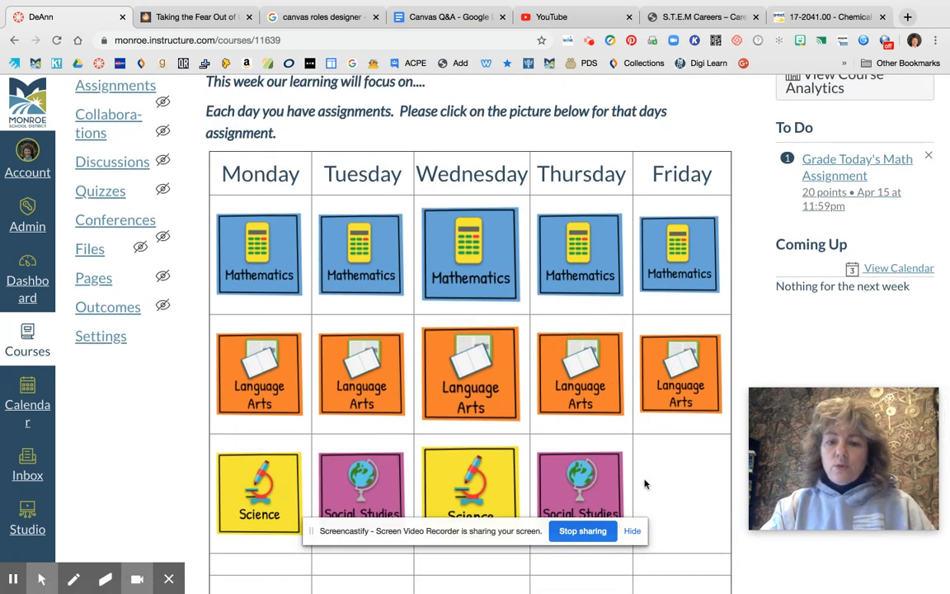
pyautogui.scroll(-2, 645, 483)
pyautogui.scroll(3, 470, 330)
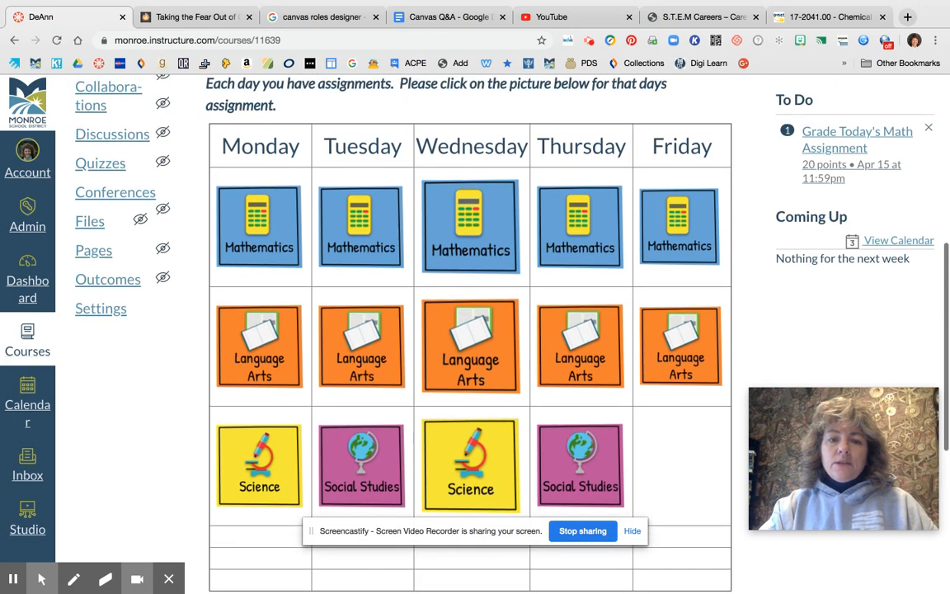
pyautogui.scroll(3, 660, 462)
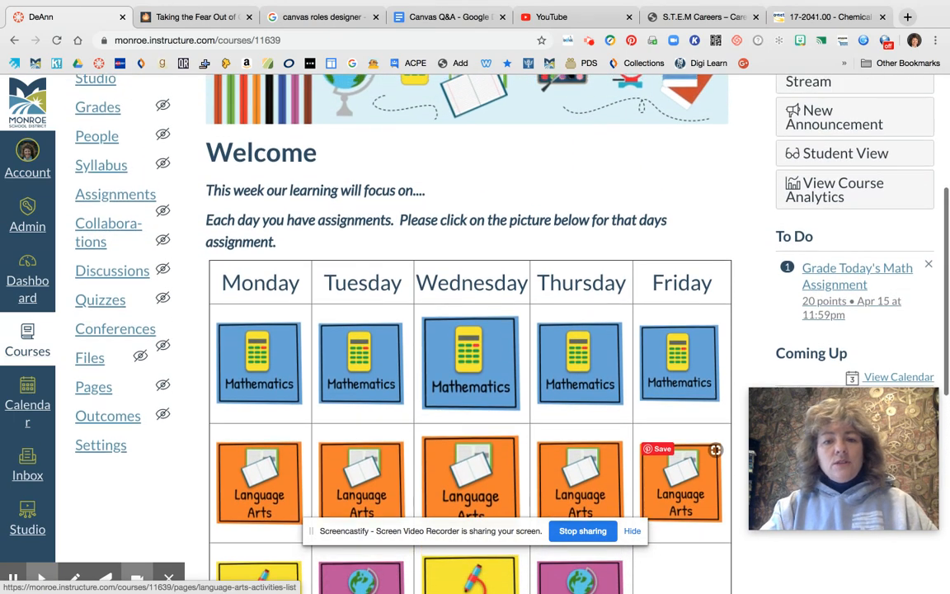
pyautogui.scroll(2, 712, 489)
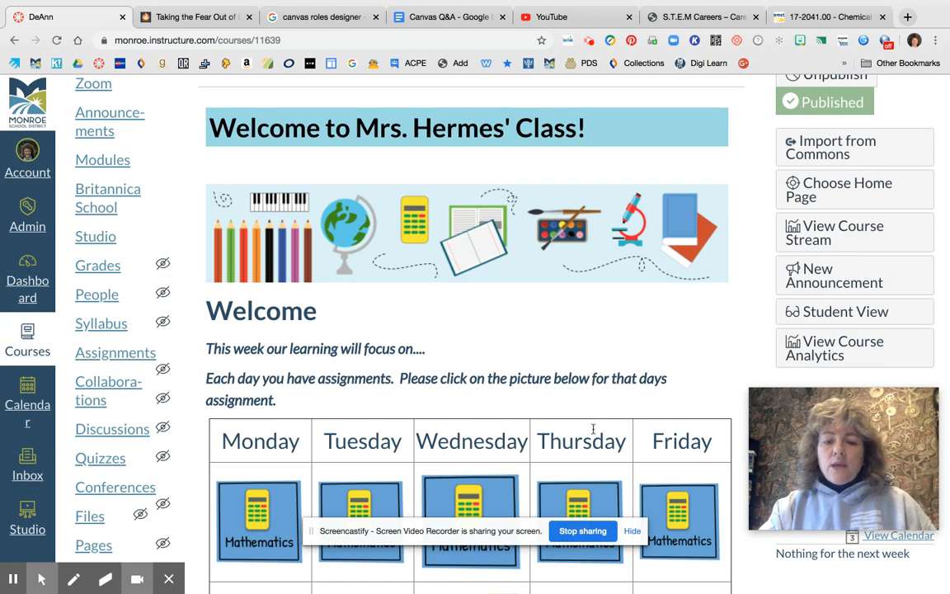
pyautogui.scroll(-4, 593, 427)
pyautogui.scroll(-4, 593, 428)
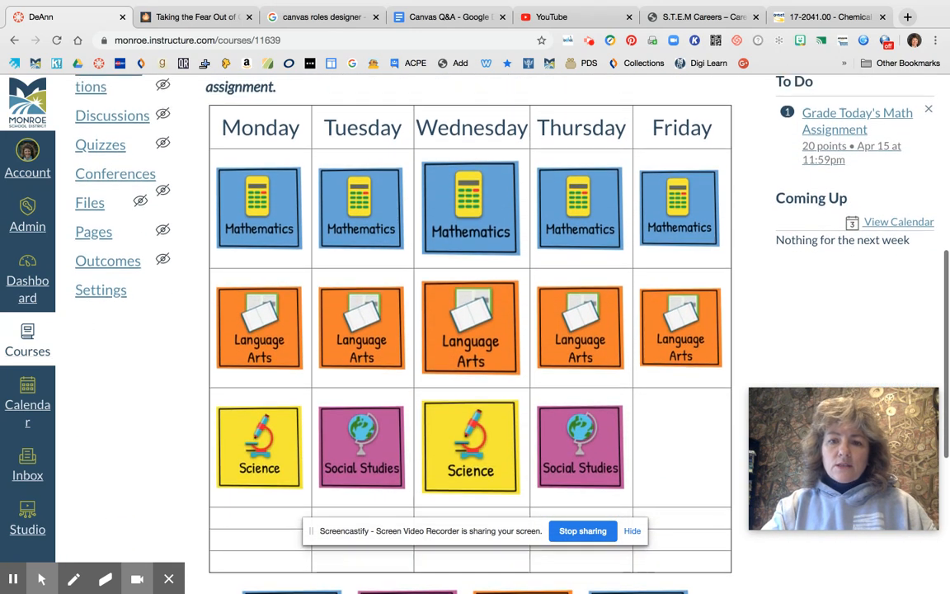
pyautogui.scroll(8, 593, 428)
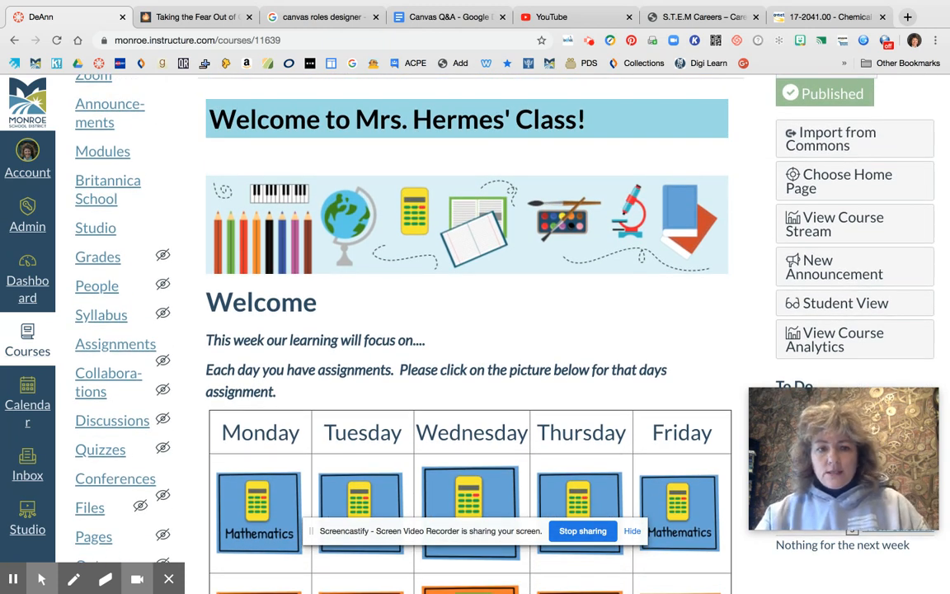
pyautogui.scroll(1, 519, 298)
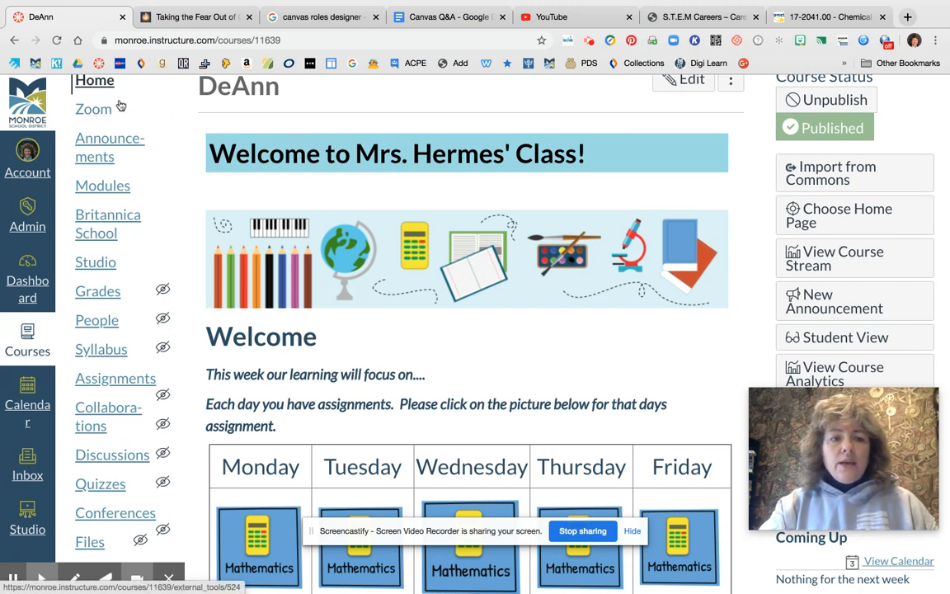
# Open the course's Modules page and look through the Teacher Module and the subject modules.
pyautogui.click(104, 187)
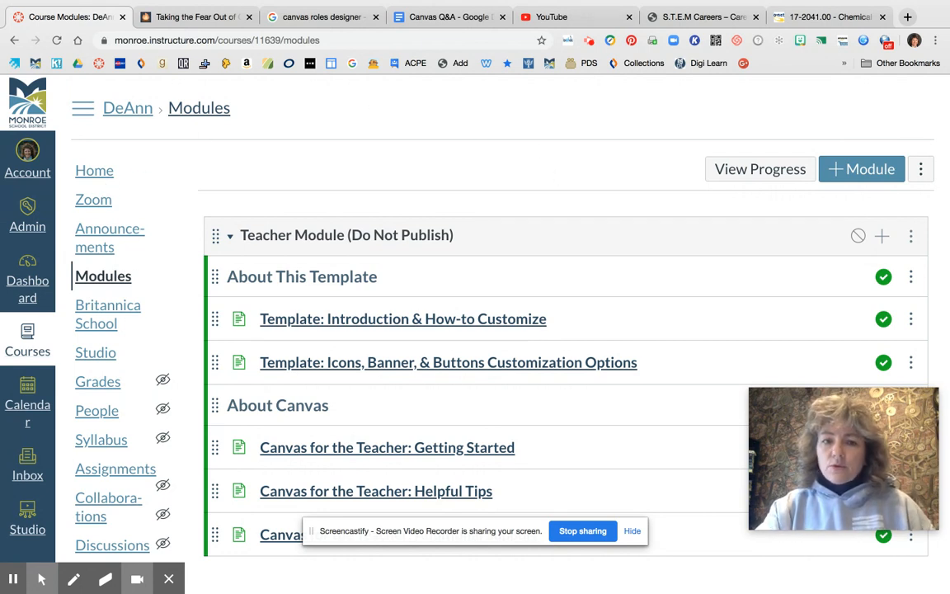
pyautogui.scroll(-3, 527, 330)
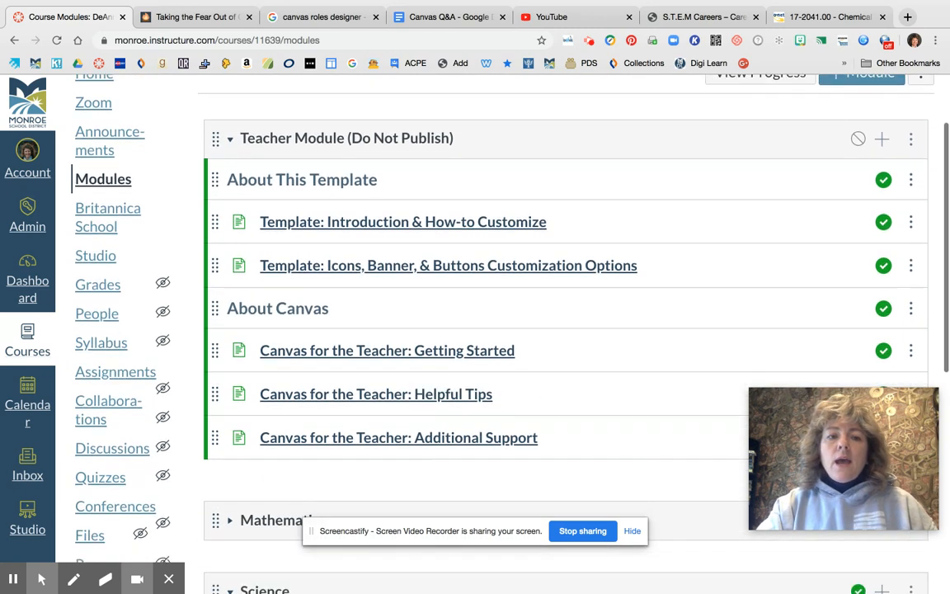
pyautogui.scroll(-1, 528, 329)
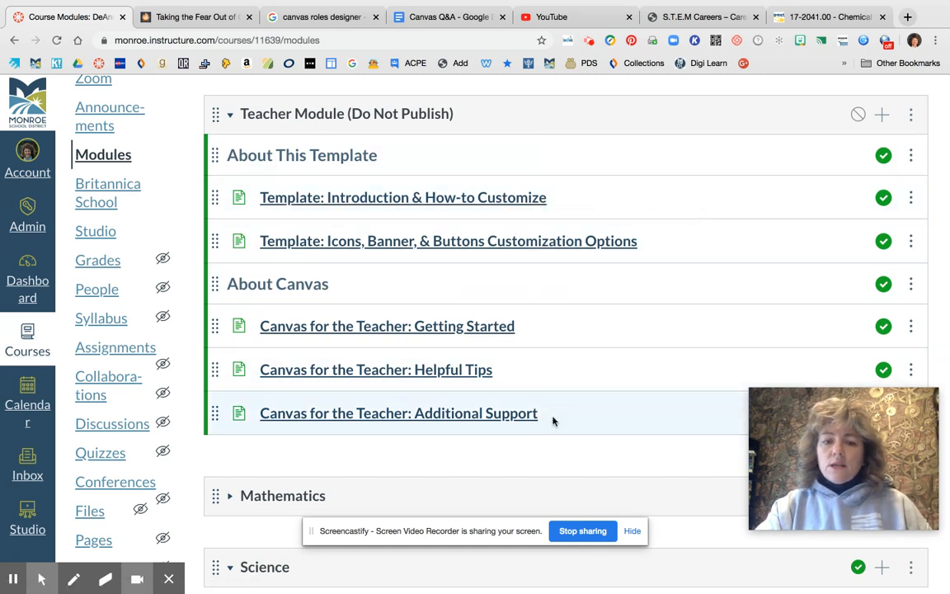
pyautogui.scroll(-2, 557, 464)
pyautogui.scroll(-5, 557, 330)
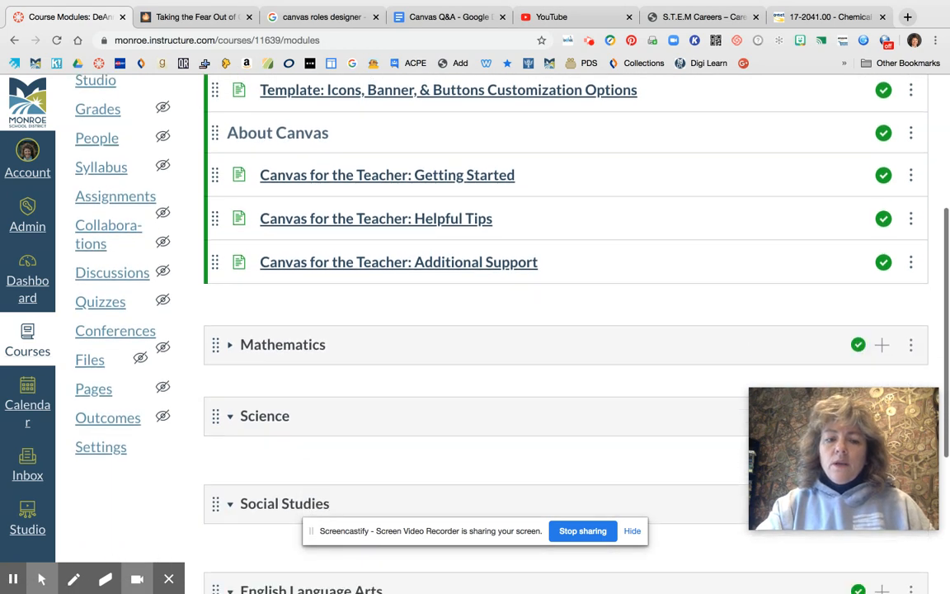
pyautogui.scroll(-4, 557, 329)
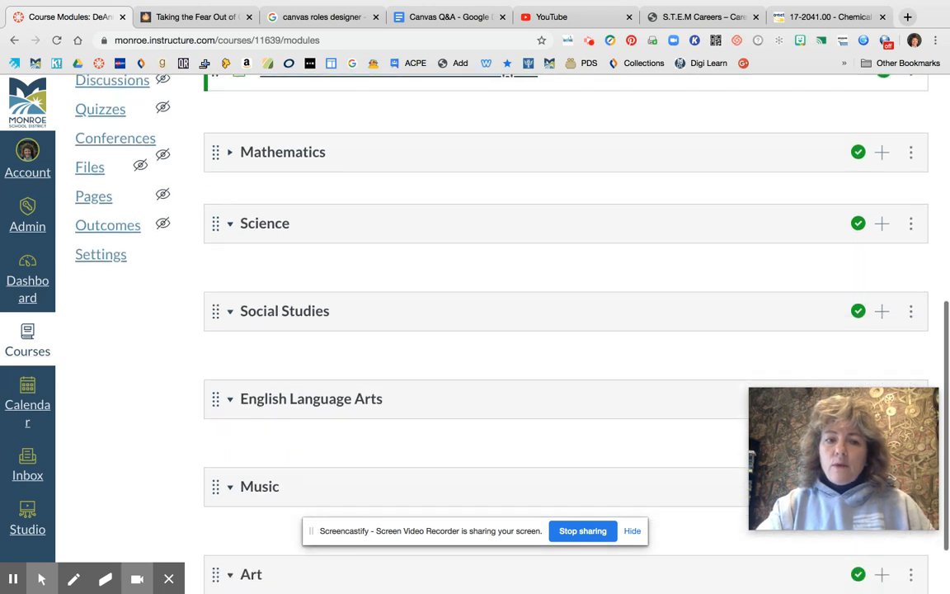
pyautogui.scroll(3, 557, 330)
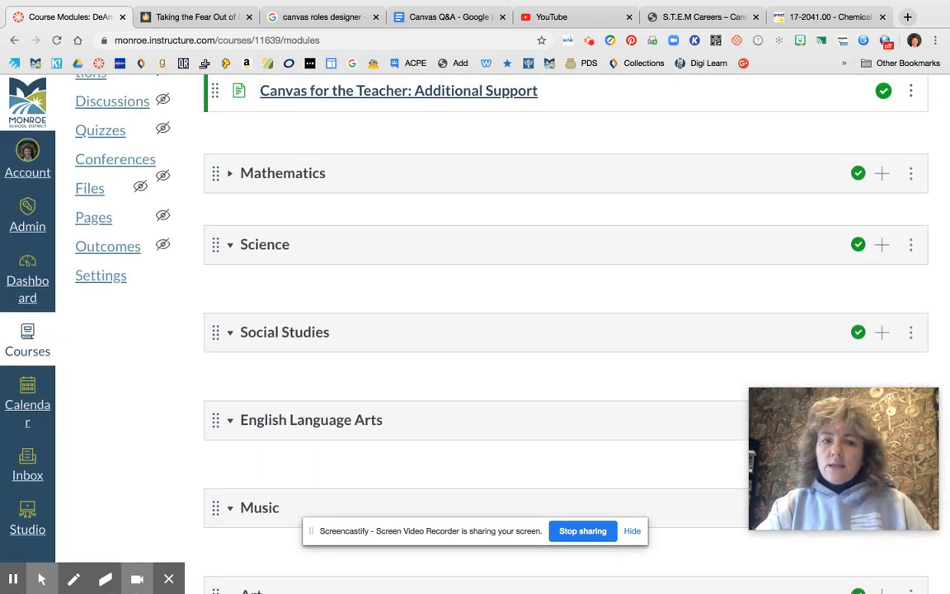
pyautogui.scroll(4, 557, 330)
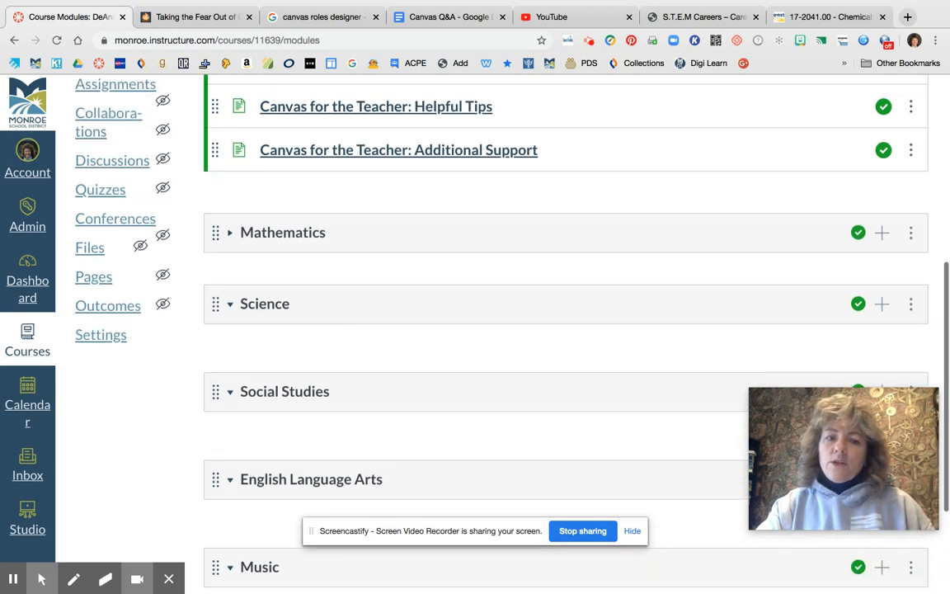
pyautogui.scroll(5, 557, 330)
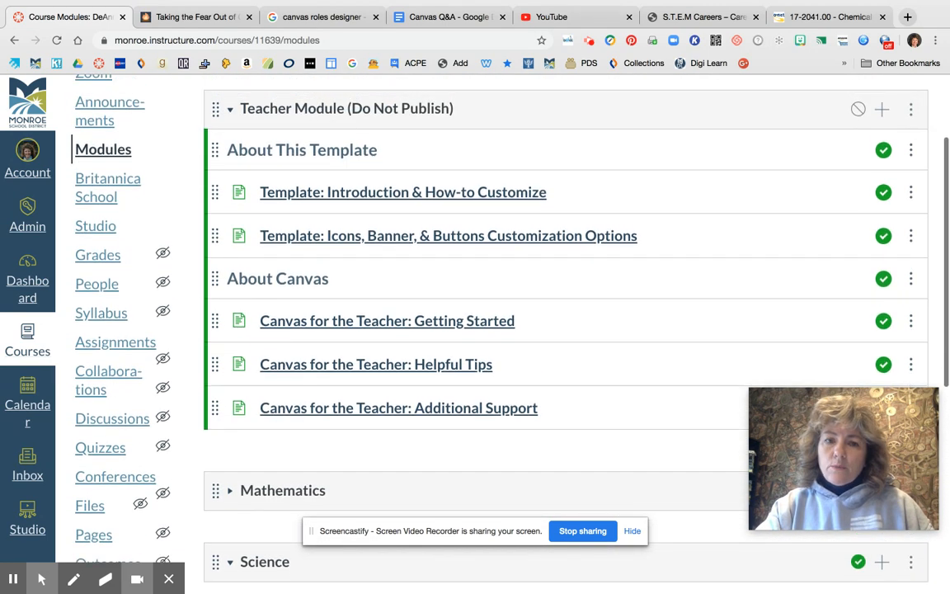
pyautogui.scroll(1, 557, 330)
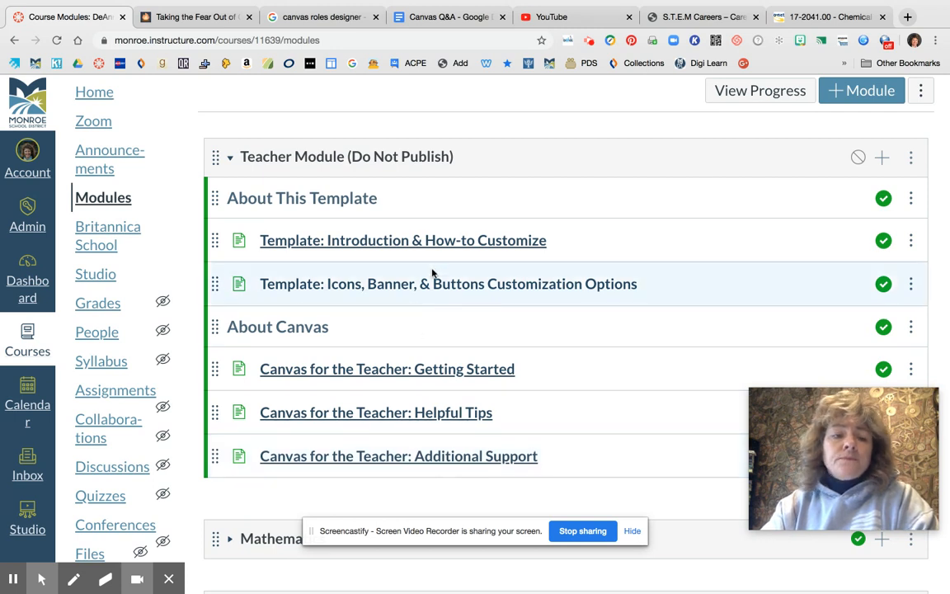
pyautogui.scroll(-1, 280, 124)
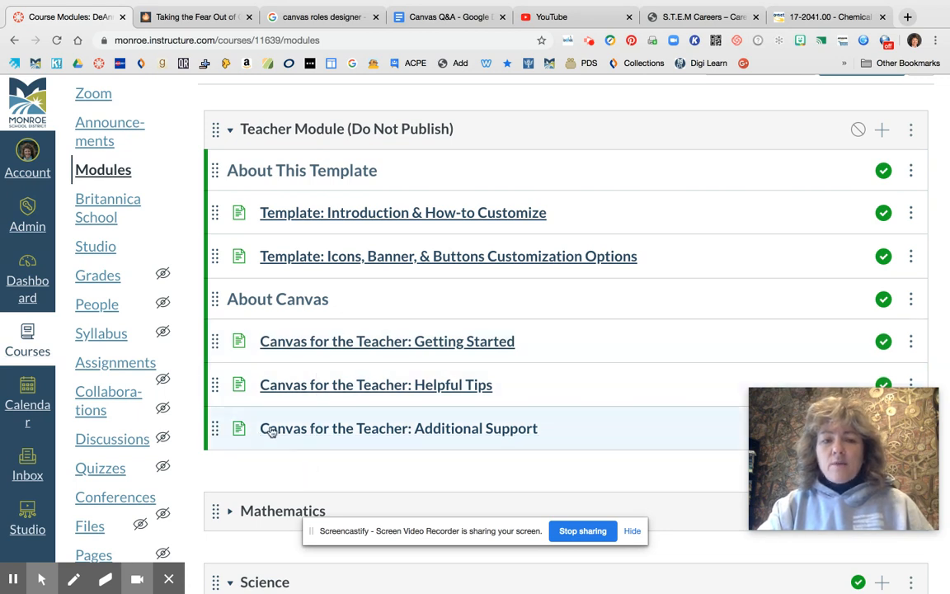
# Collapse the Teacher Module and expand the Mathematics module to show its daily assignments.
pyautogui.click(229, 132)
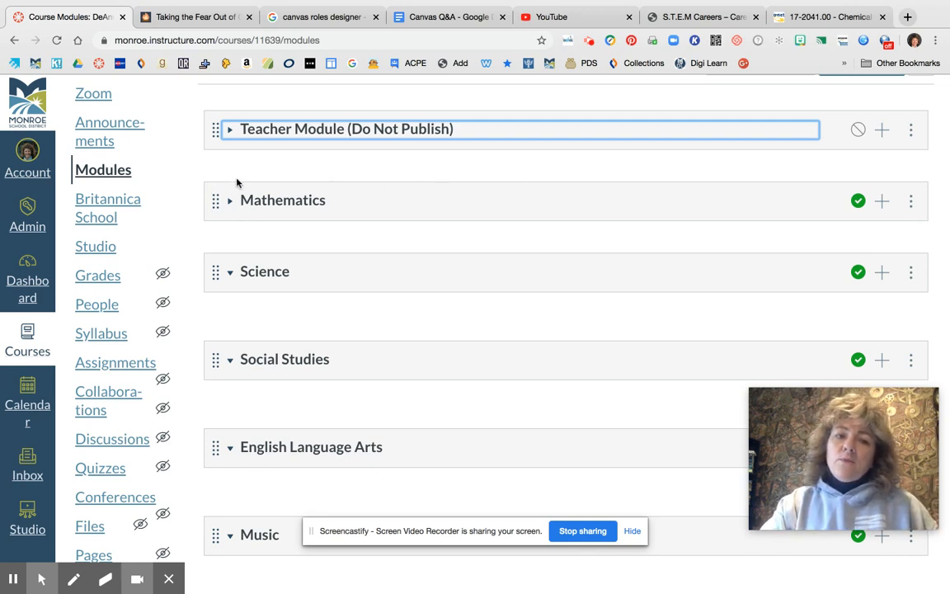
pyautogui.click(230, 203)
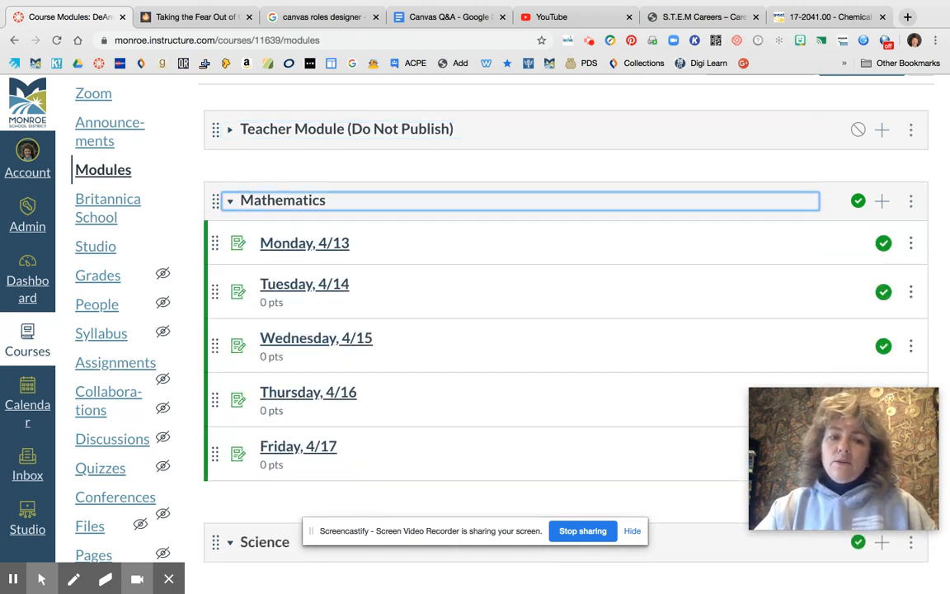
pyautogui.scroll(-2, 527, 235)
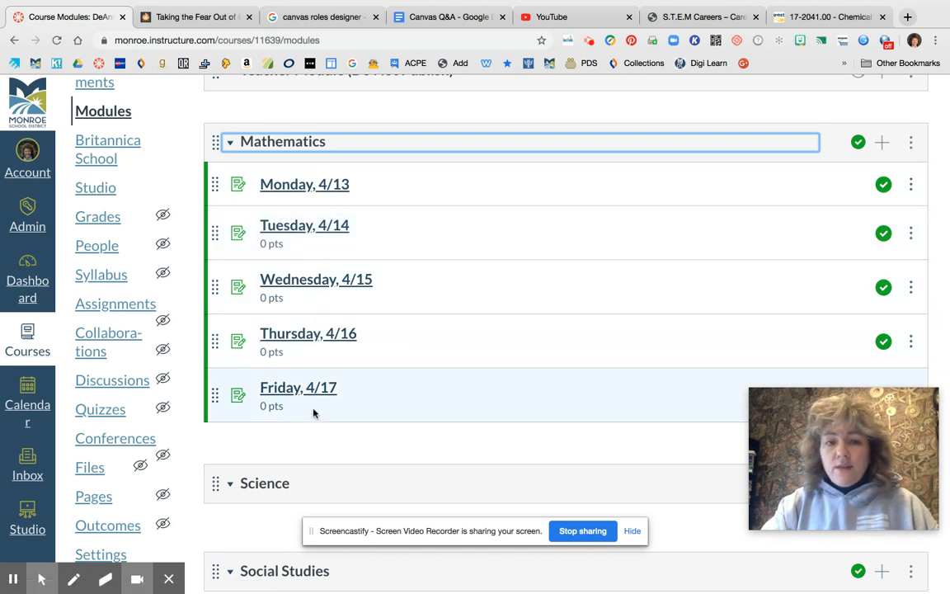
# Open the Monday, 4/13 assignment in the Mathematics module for editing and bring its points and submission settings into view.
pyautogui.click(323, 185)
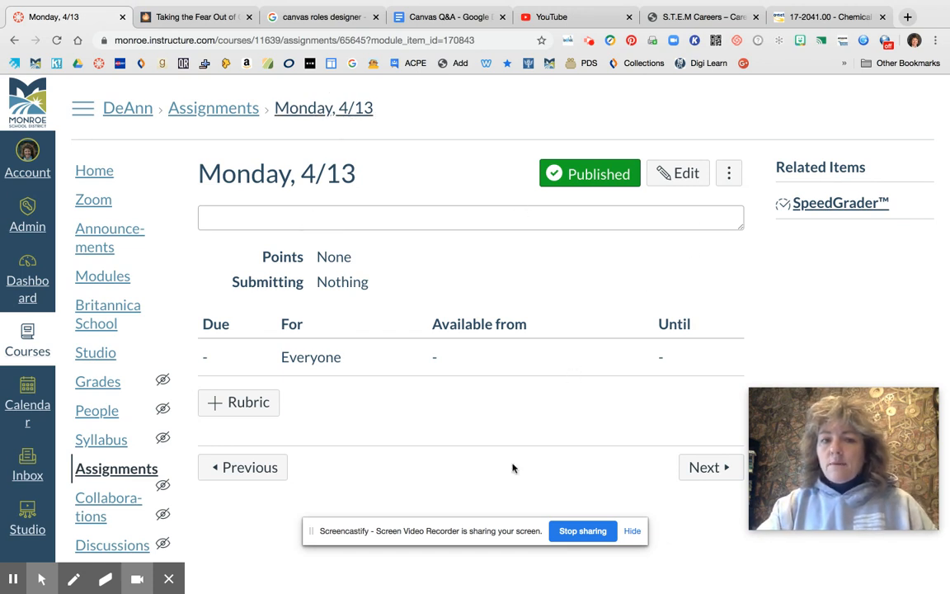
pyautogui.click(677, 174)
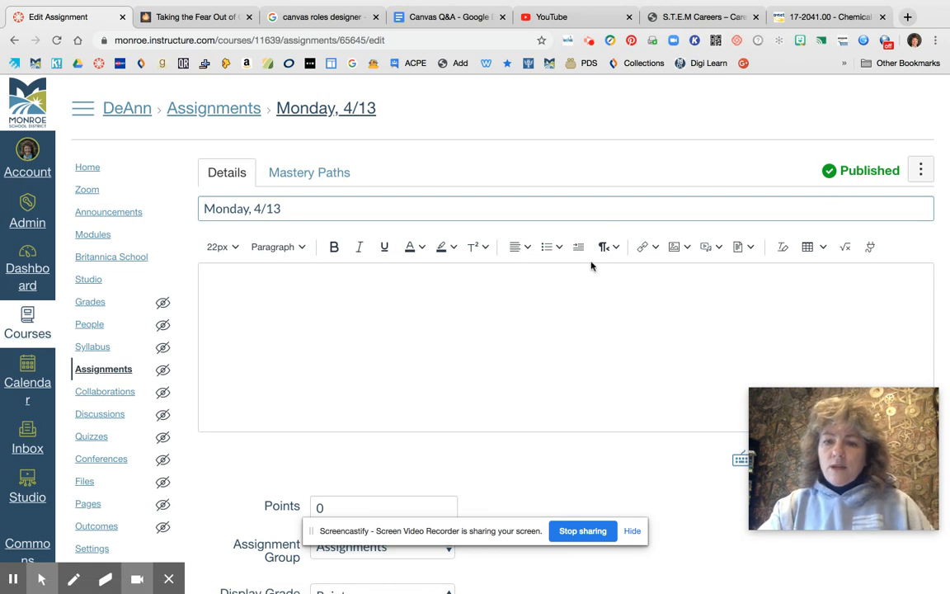
pyautogui.scroll(-5, 561, 331)
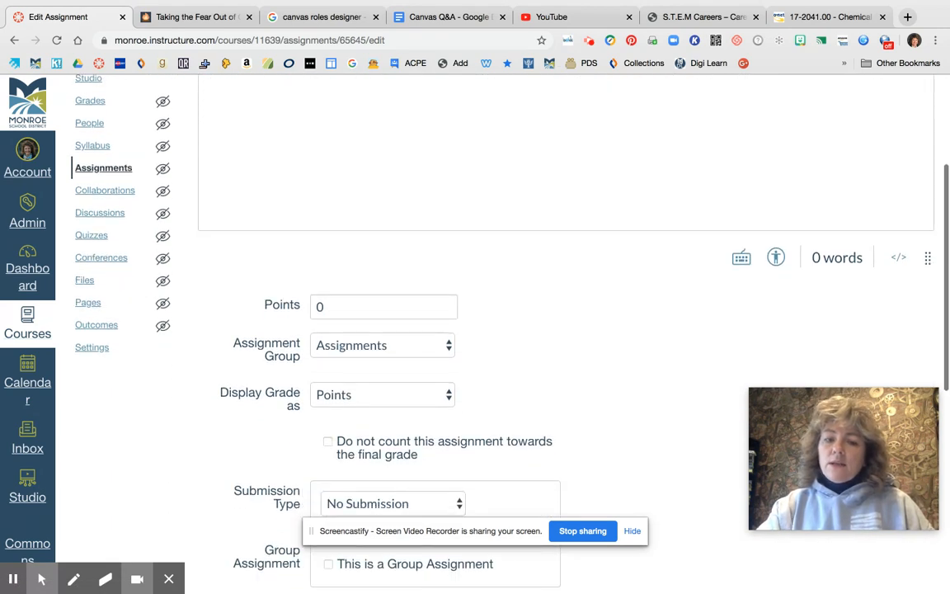
# Leave the Monday, 4/13 assignment unedited, return to the course's Modules page and collapse the Mathematics module.
pyautogui.scroll(-4, 560, 329)
pyautogui.scroll(6, 560, 330)
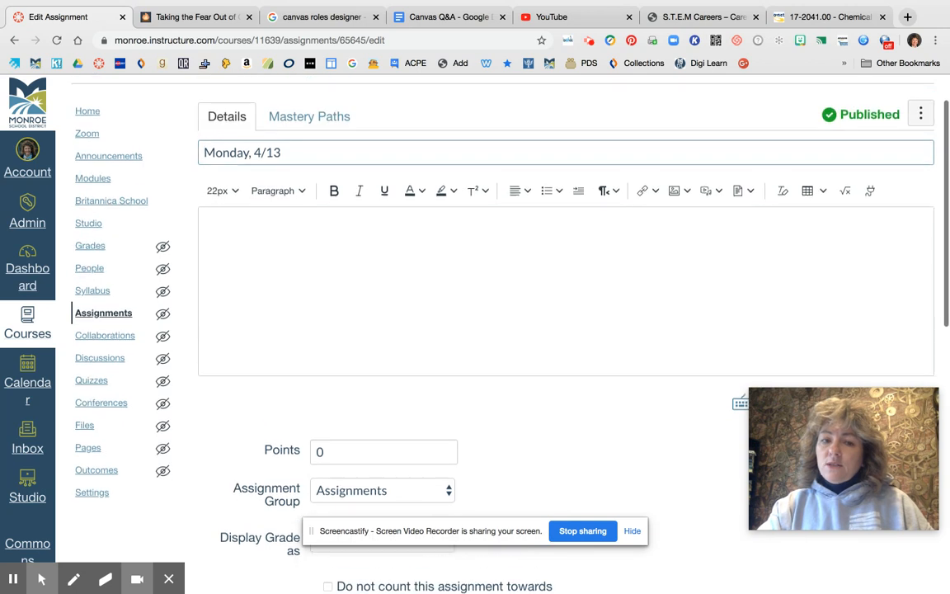
pyautogui.scroll(2, 560, 330)
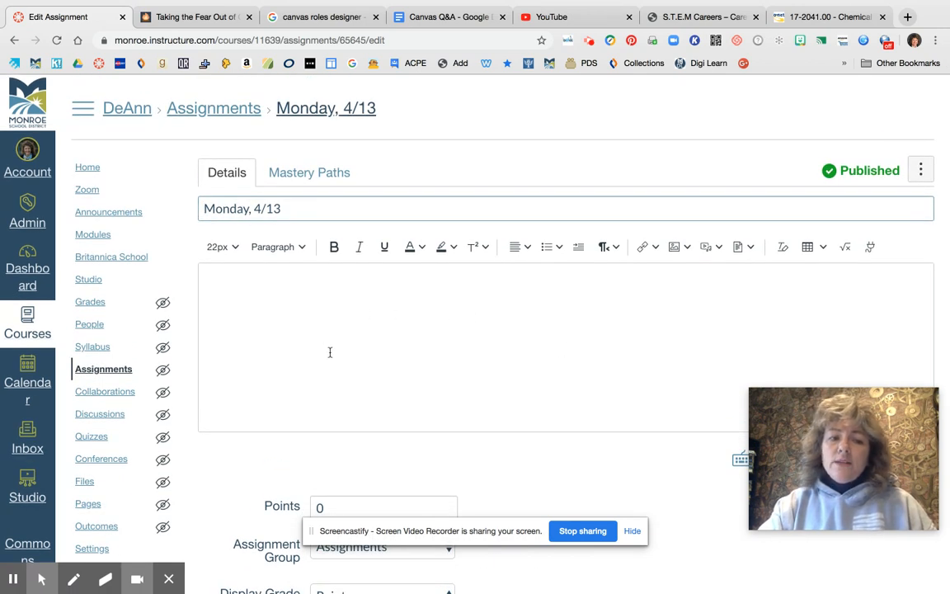
pyautogui.click(91, 236)
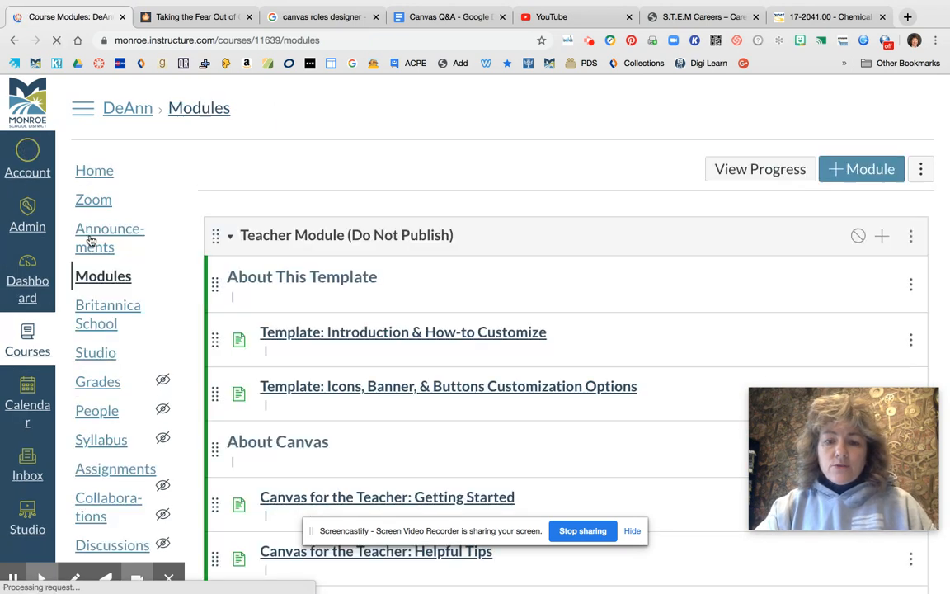
pyautogui.scroll(-10, 91, 239)
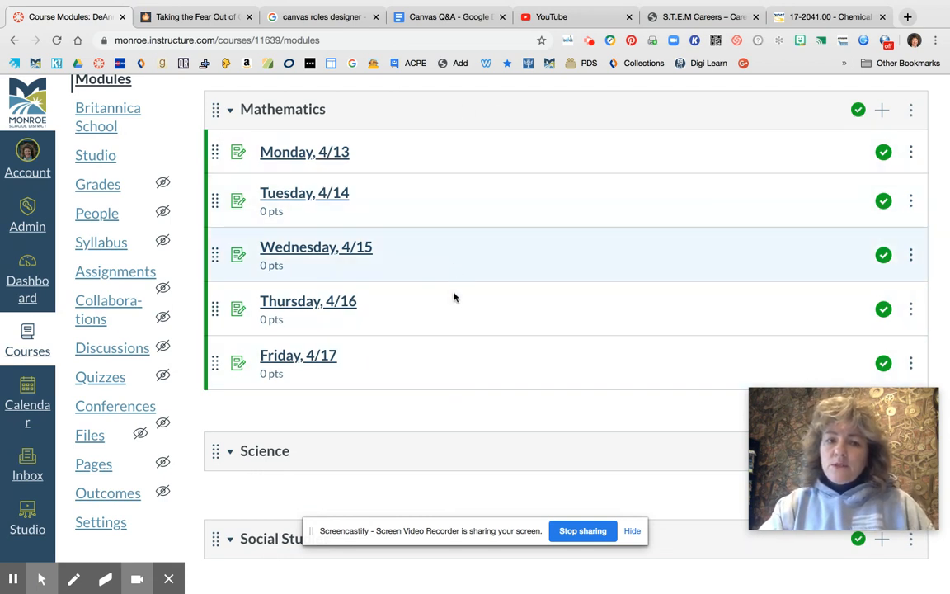
pyautogui.scroll(5, 447, 415)
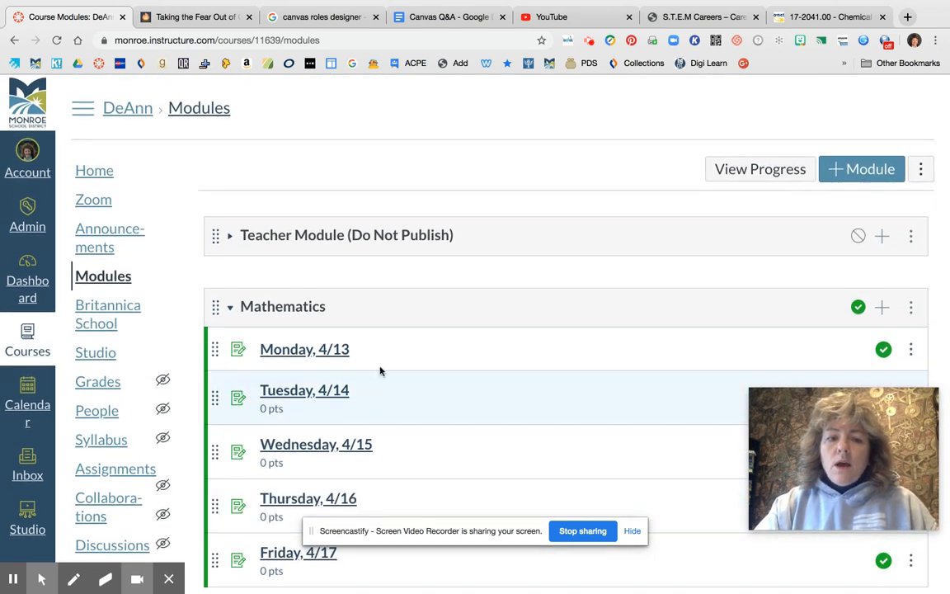
pyautogui.click(228, 307)
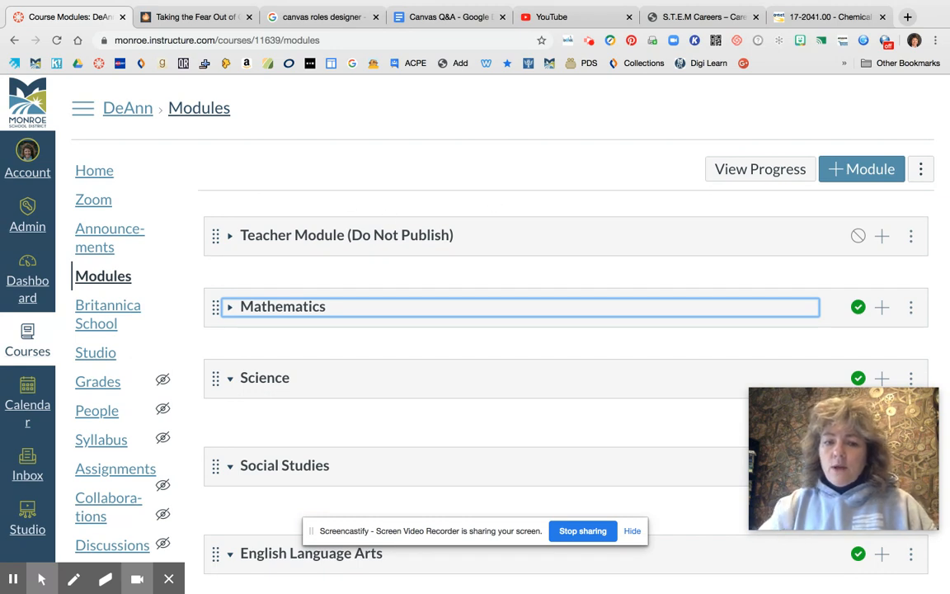
# Start adding a new module to the course and enter chapter 1 as its name.
pyautogui.click(849, 170)
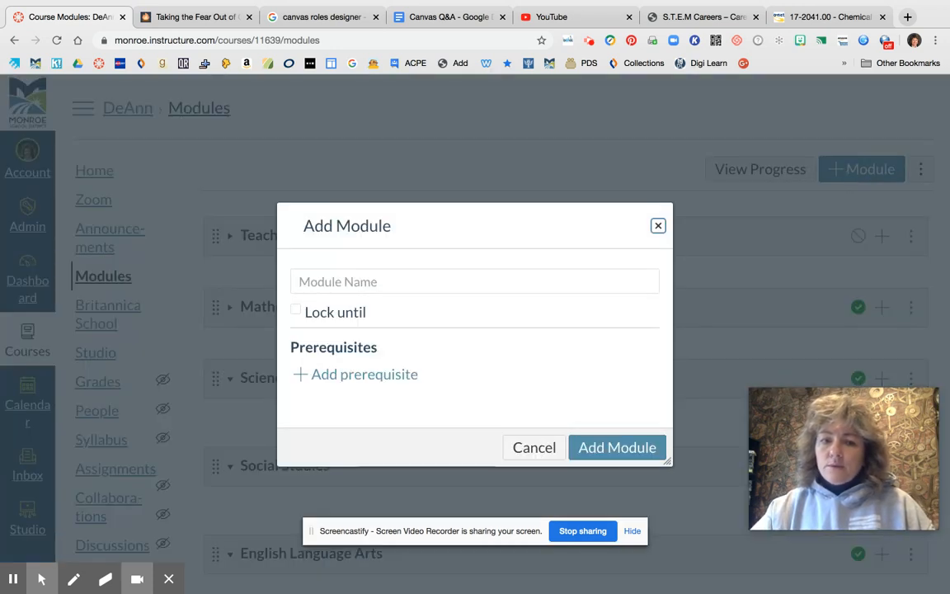
pyautogui.click(422, 280)
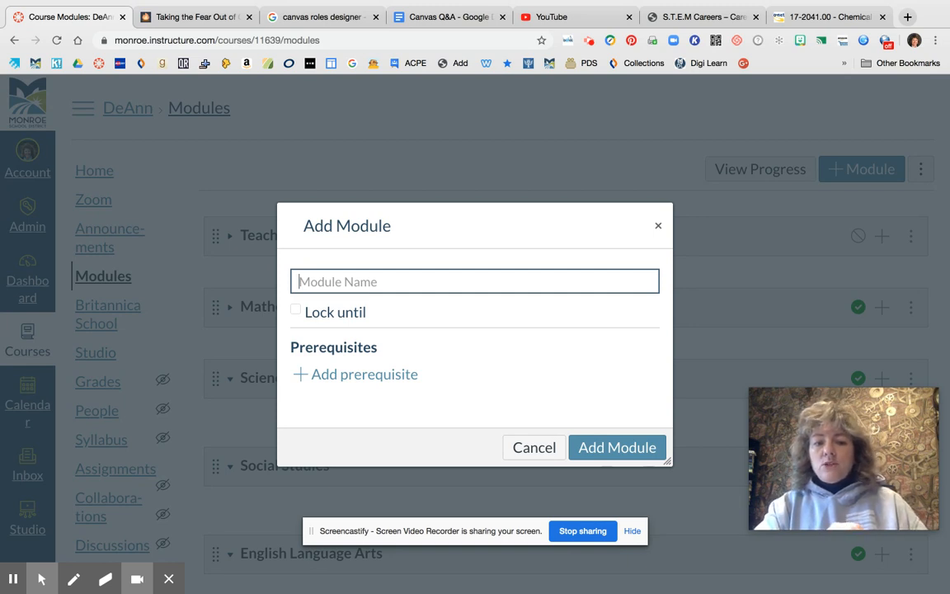
pyautogui.write('chapt')
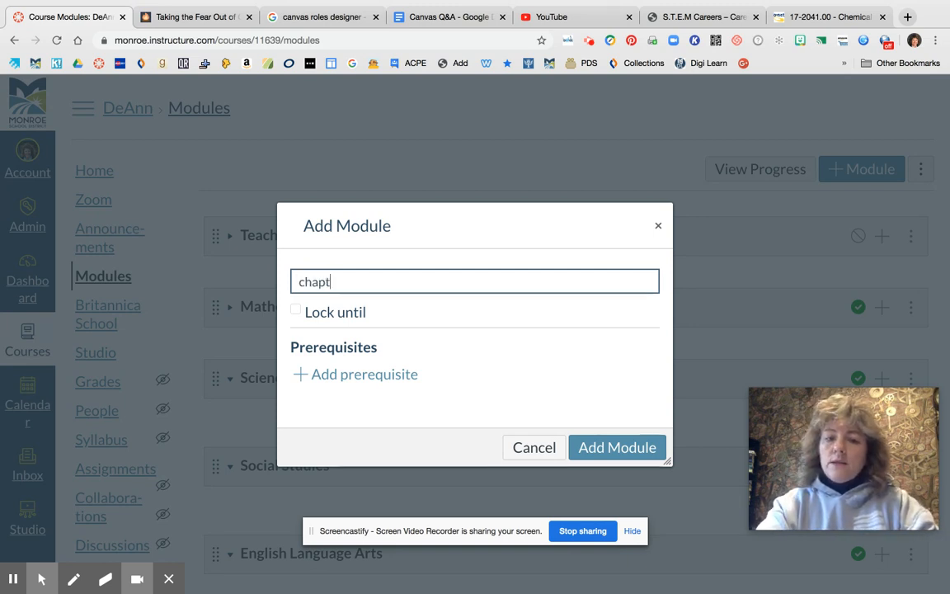
pyautogui.write('er 1')
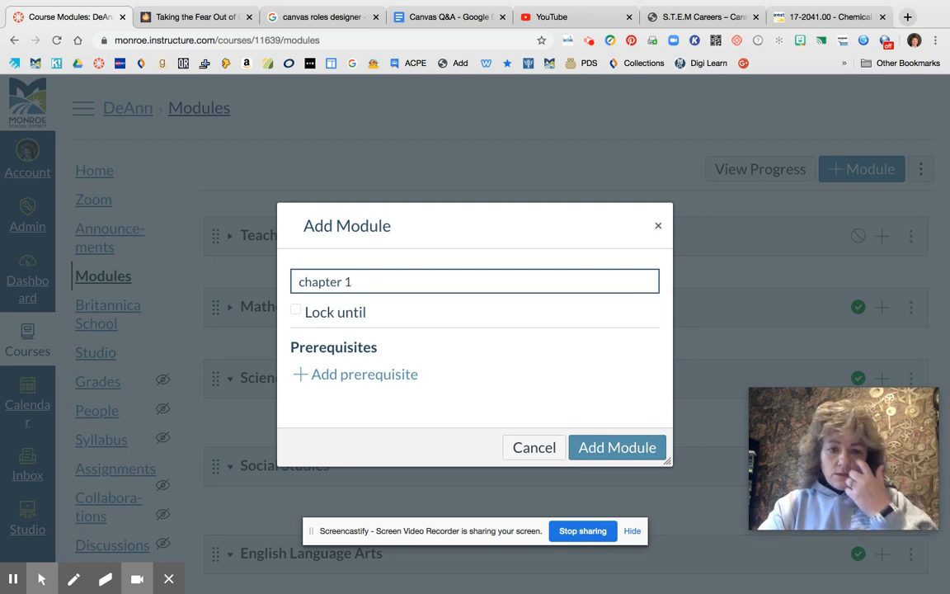
# Replace the new module's name with Wonder and add the module to the course.
pyautogui.moveTo(366, 283); pyautogui.dragTo(327, 284)
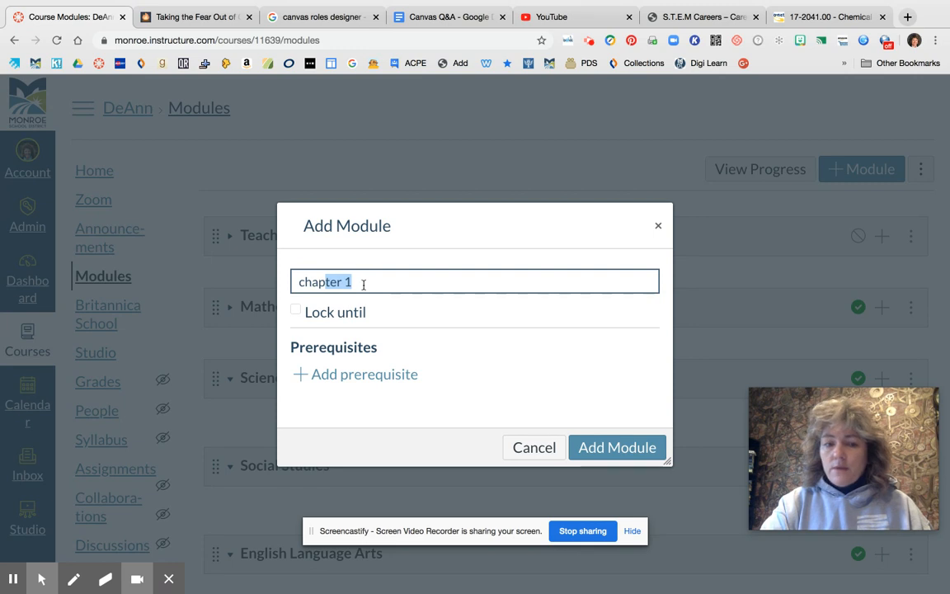
pyautogui.click(362, 282)
pyautogui.press('BackSpace')
pyautogui.press('BackSpace')
pyautogui.press('BackSpace')
pyautogui.press('BackSpace')
pyautogui.press('BackSpace')
pyautogui.press('BackSpace')
pyautogui.press('BackSpace')
pyautogui.press('BackSpace')
pyautogui.press('BackSpace')
pyautogui.write('Wonder')
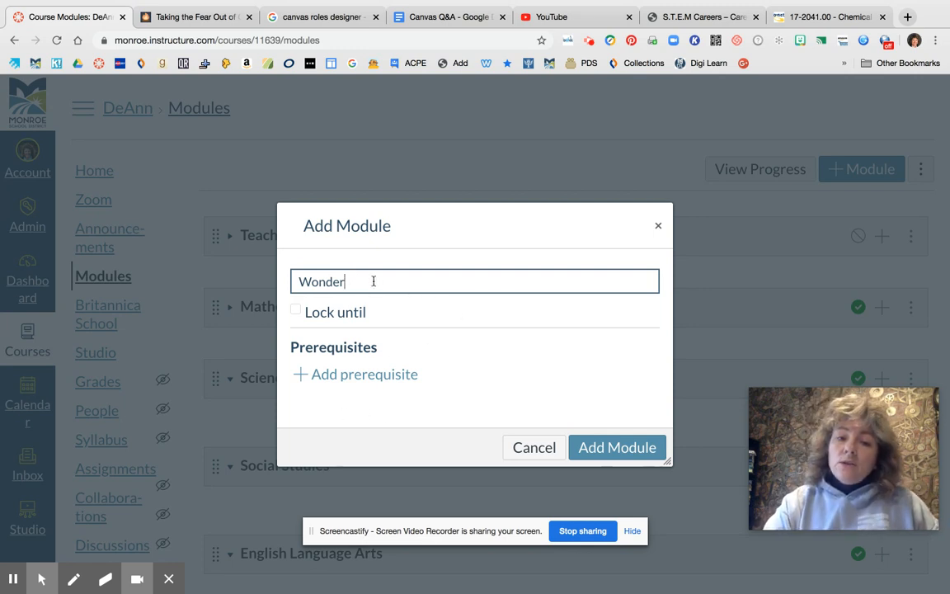
pyautogui.click(617, 447)
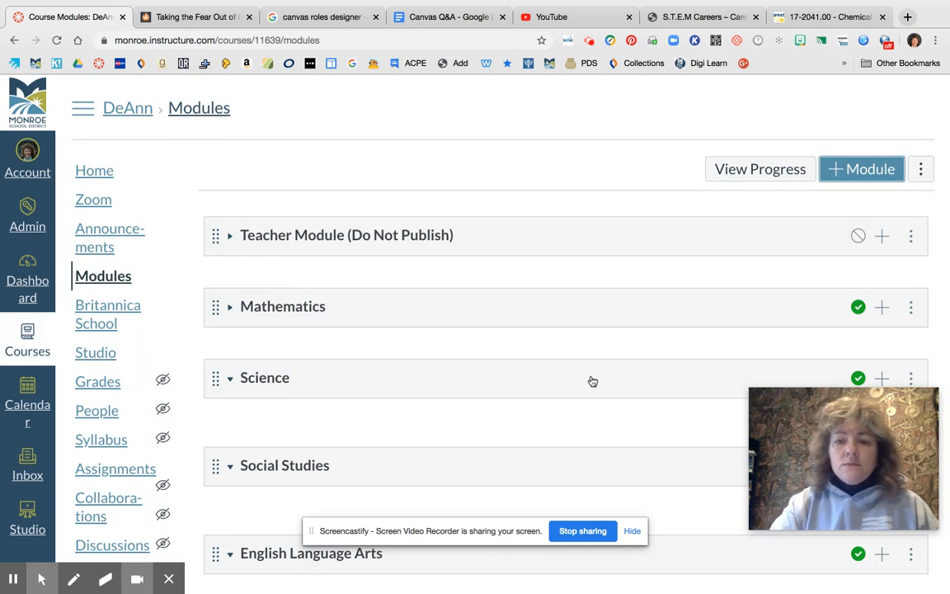
# Move the Wonder module above the Teacher Module, making it the first module in the course.
pyautogui.scroll(-5, 589, 381)
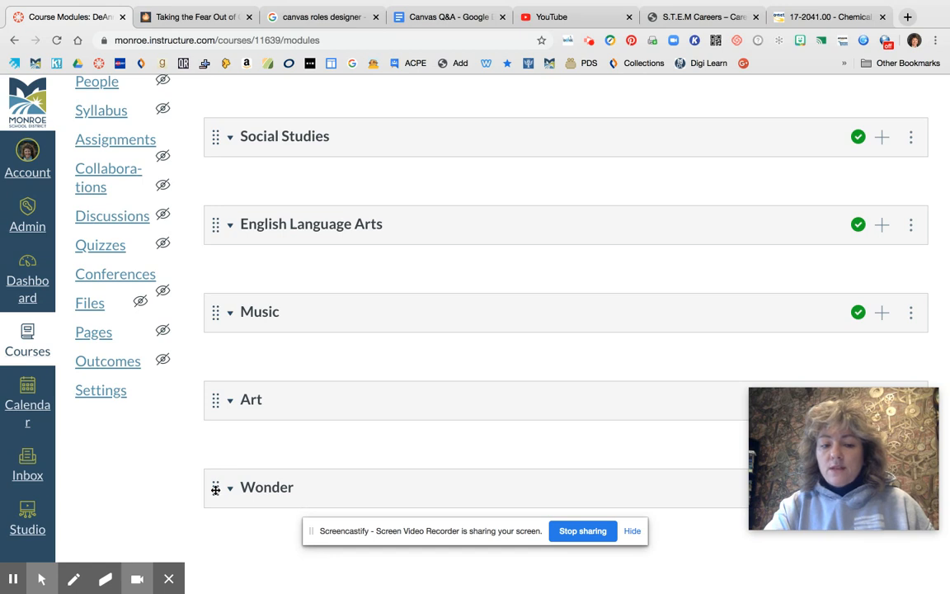
pyautogui.moveTo(215, 486); pyautogui.dragTo(195, 259)
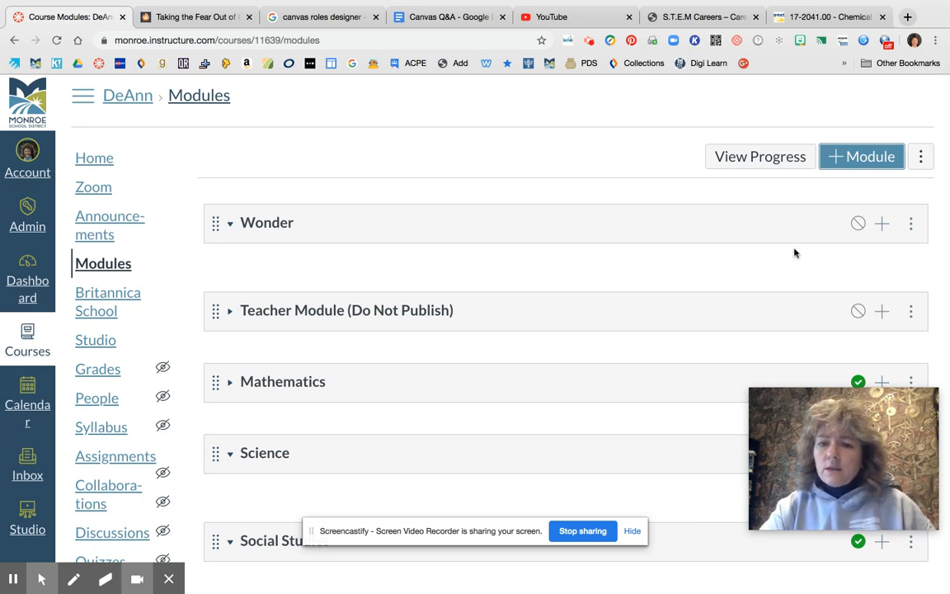
pyautogui.click(911, 225)
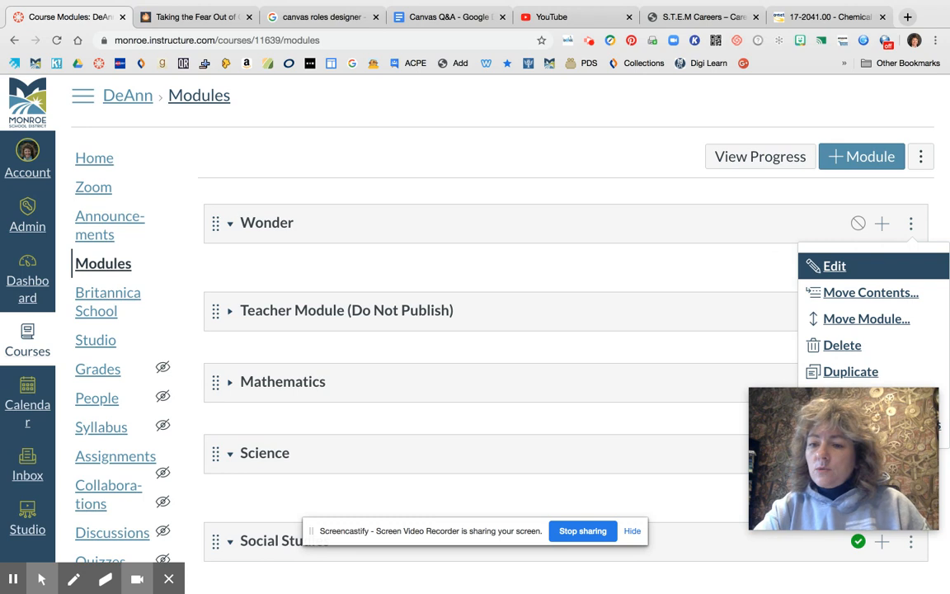
pyautogui.click(910, 225)
pyautogui.click(518, 196)
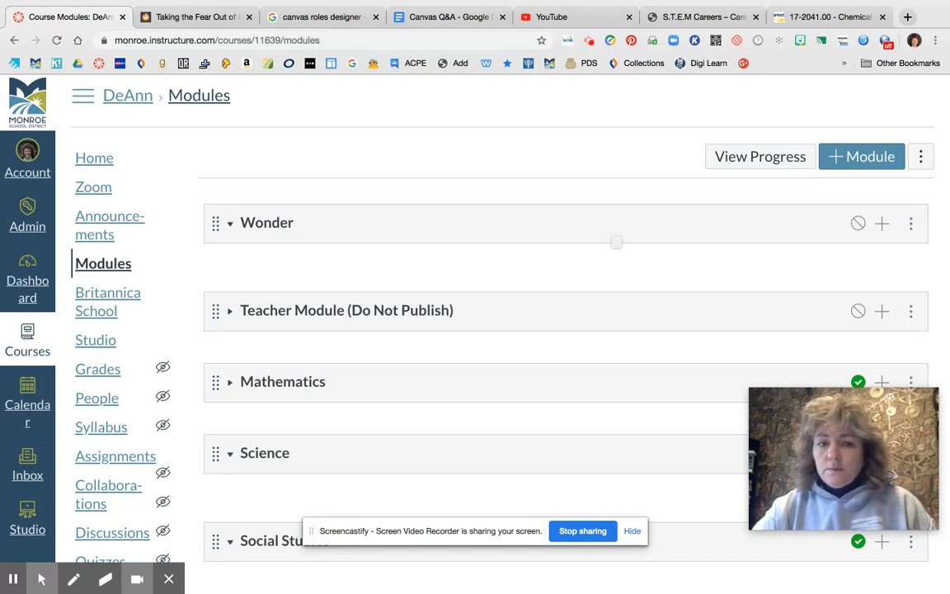
pyautogui.click(230, 228)
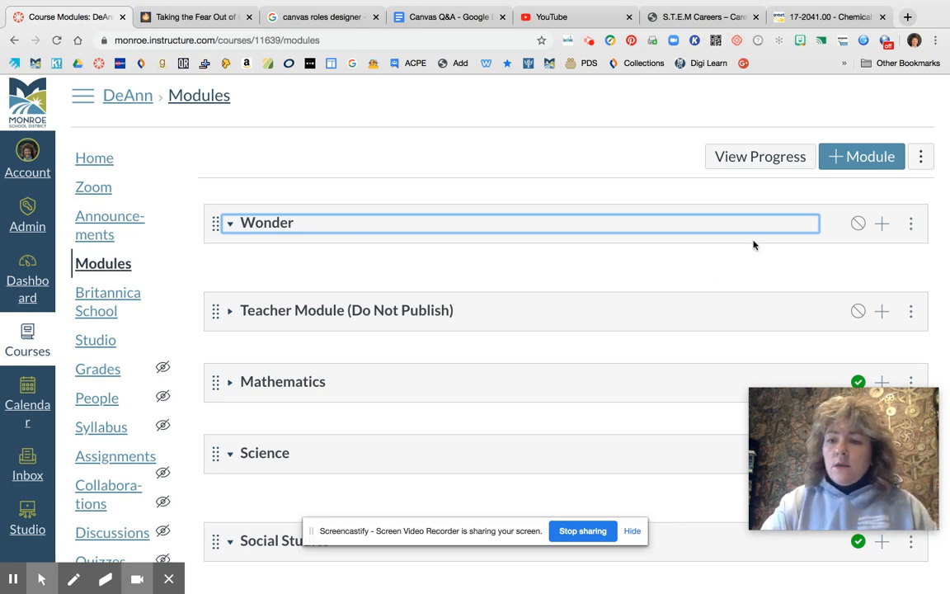
# Start adding an item to the Wonder module and set its type to Text Header.
pyautogui.click(881, 225)
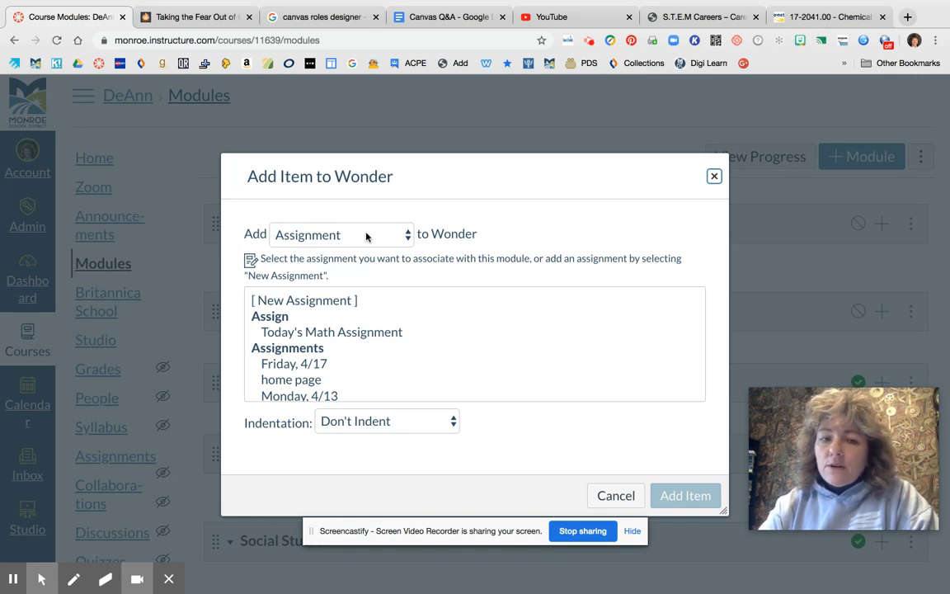
pyautogui.click(407, 238)
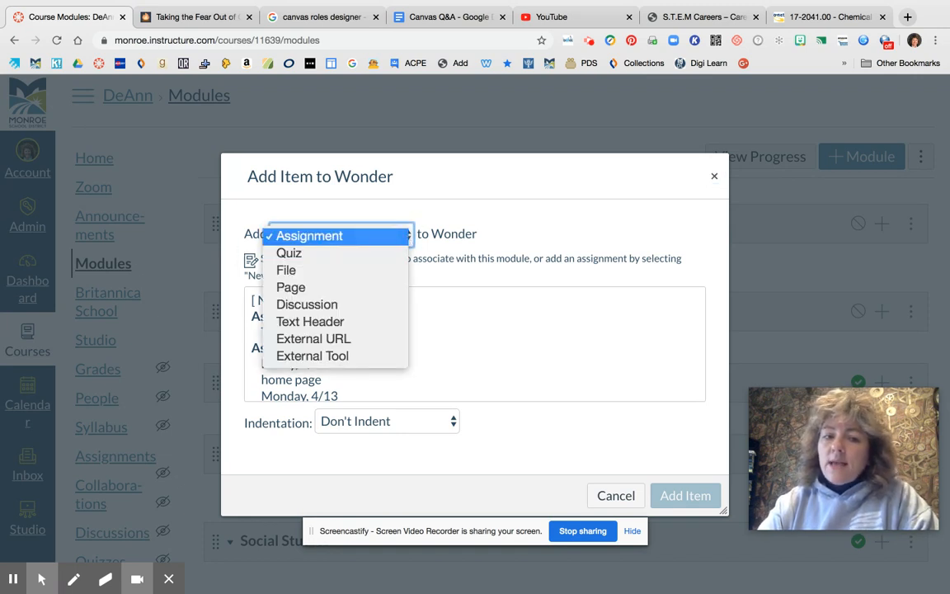
pyautogui.press('Down')
pyautogui.press('Down')
pyautogui.press('Down')
pyautogui.press('Down')
pyautogui.press('Down')
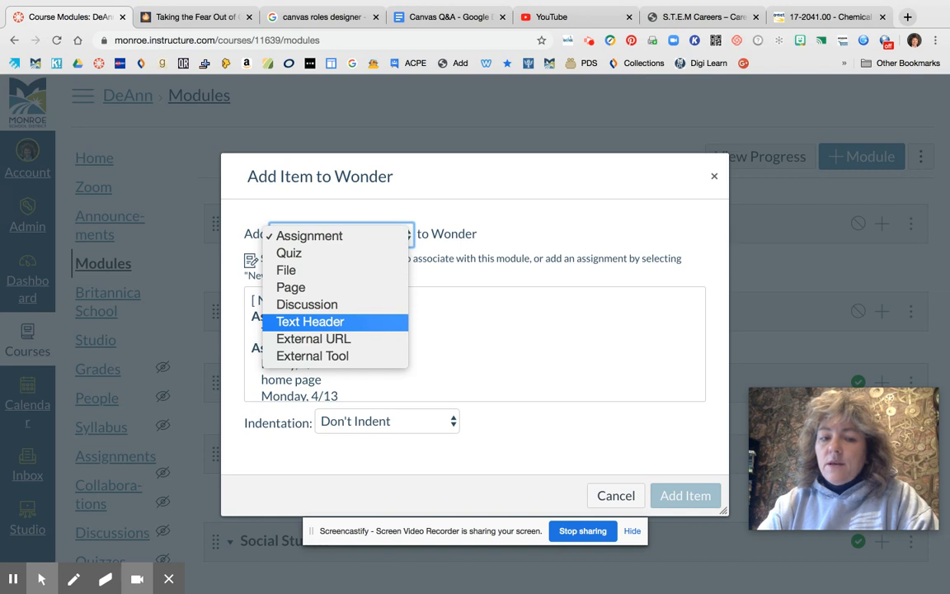
pyautogui.press('Return')
# Name the text header Chapter 1, set its indentation to Indent 1 Level and add it to the Wonder module.
pyautogui.click(316, 279)
pyautogui.write('Chap')
pyautogui.press('BackSpace')
pyautogui.write('apter 1')
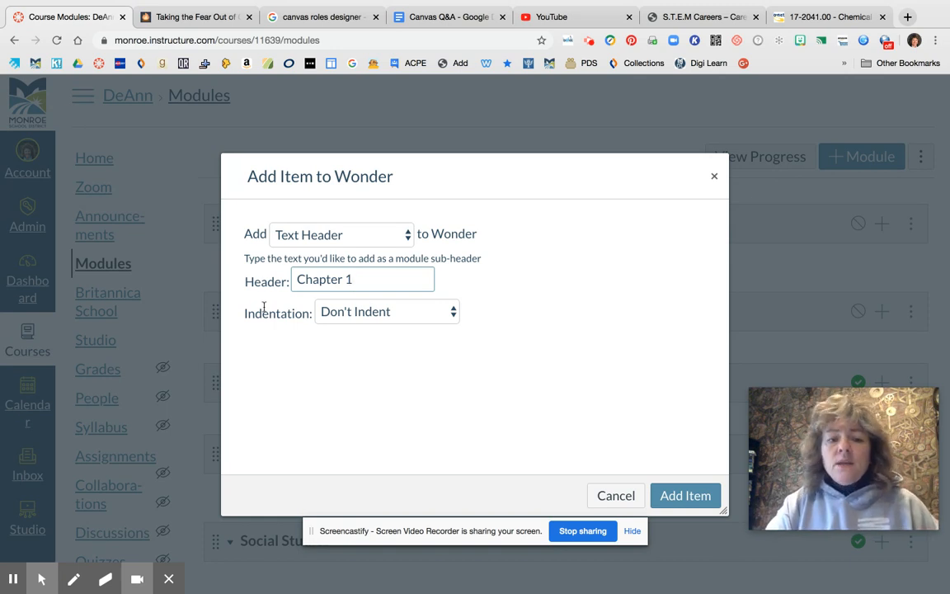
pyautogui.click(454, 312)
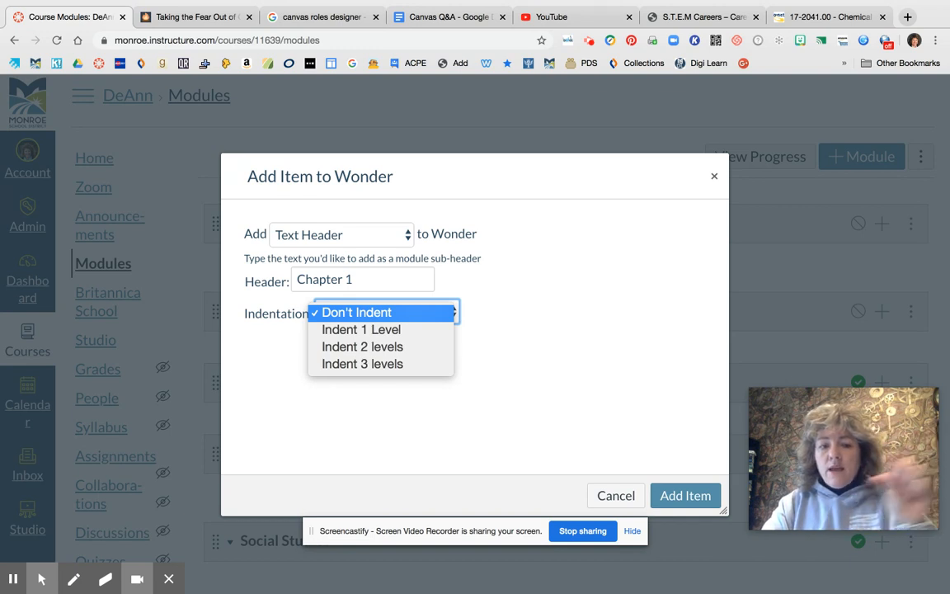
pyautogui.click(443, 330)
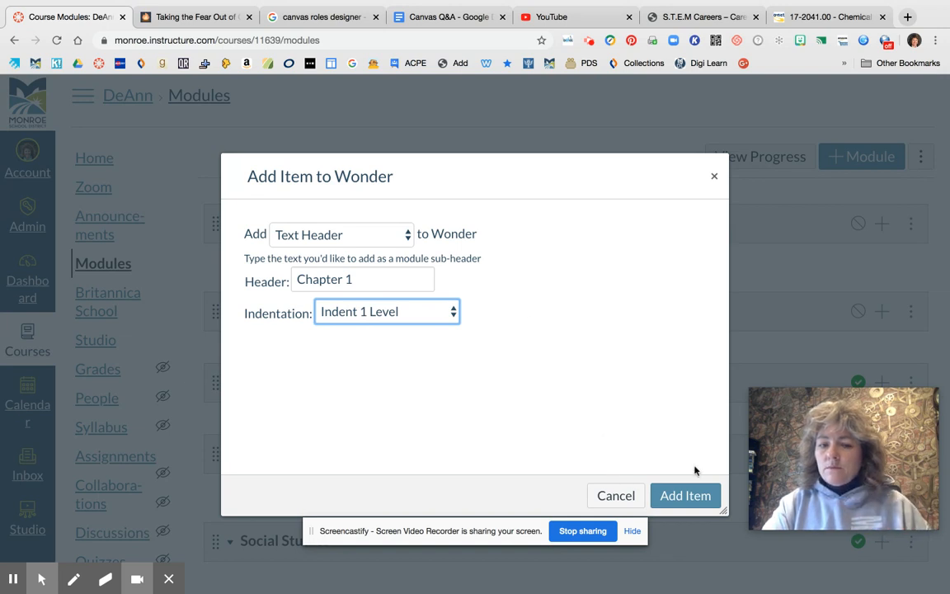
pyautogui.click(684, 494)
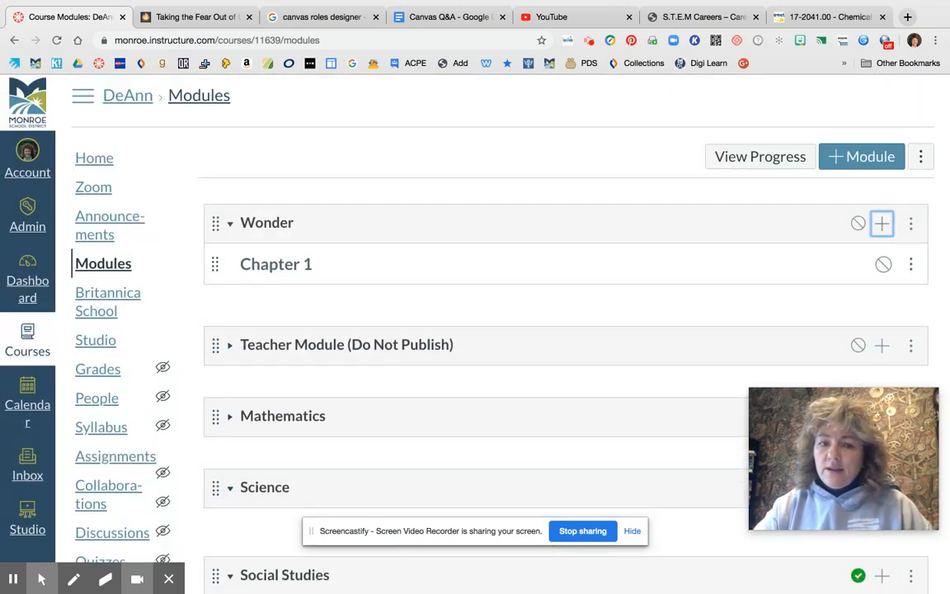
pyautogui.click(280, 266)
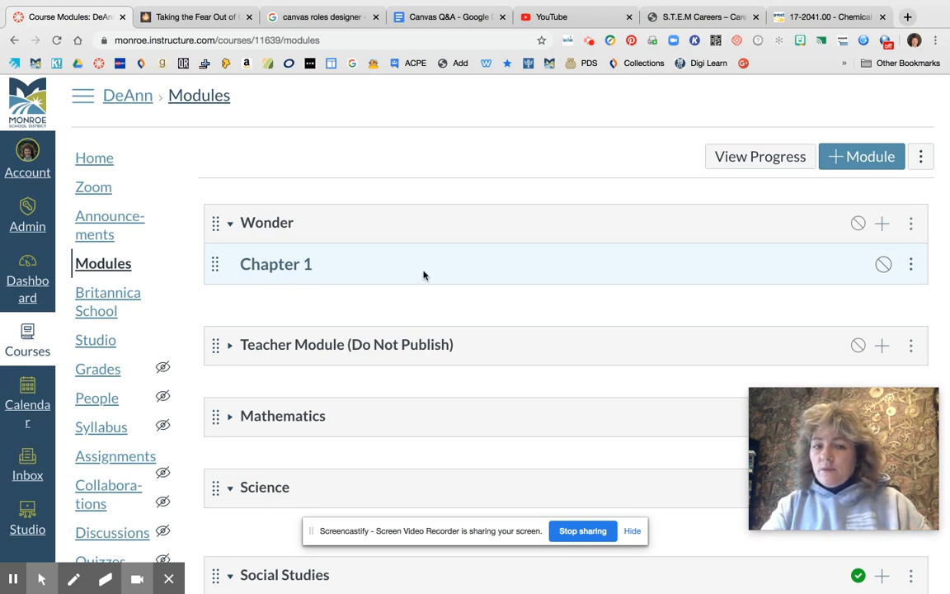
# Start adding another item to the Wonder module, choosing Assignment as its type and New Assignment as the source.
pyautogui.click(881, 223)
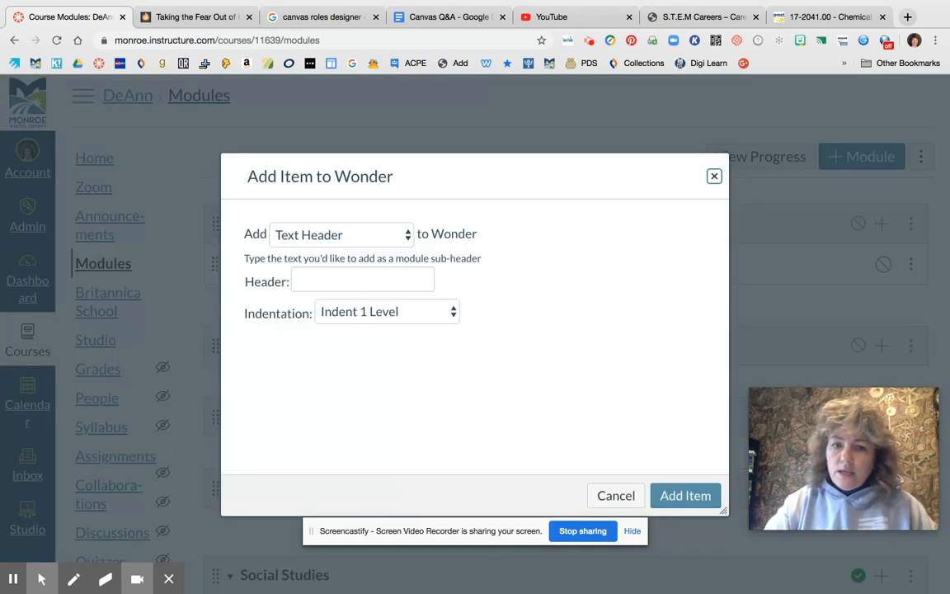
pyautogui.click(406, 235)
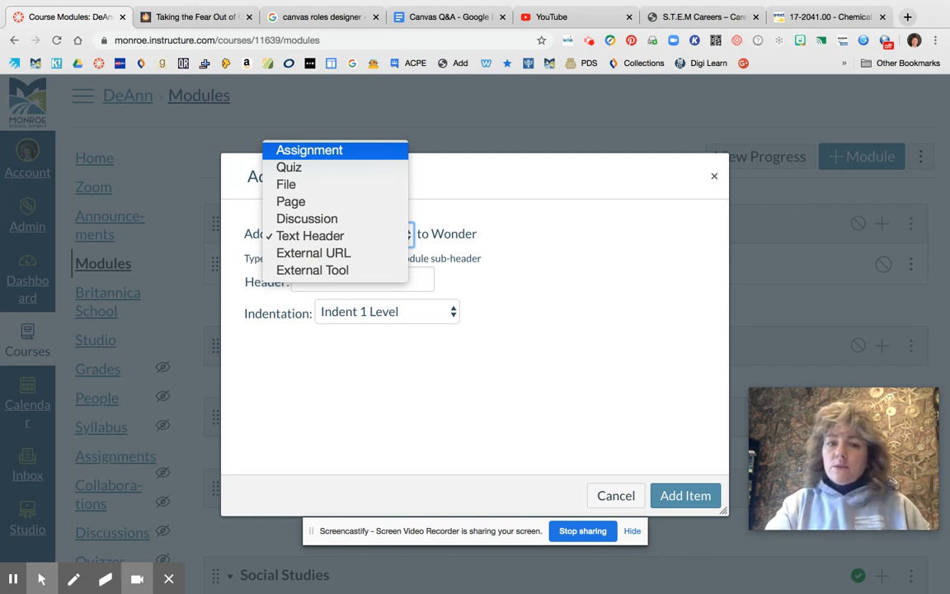
pyautogui.press('Return')
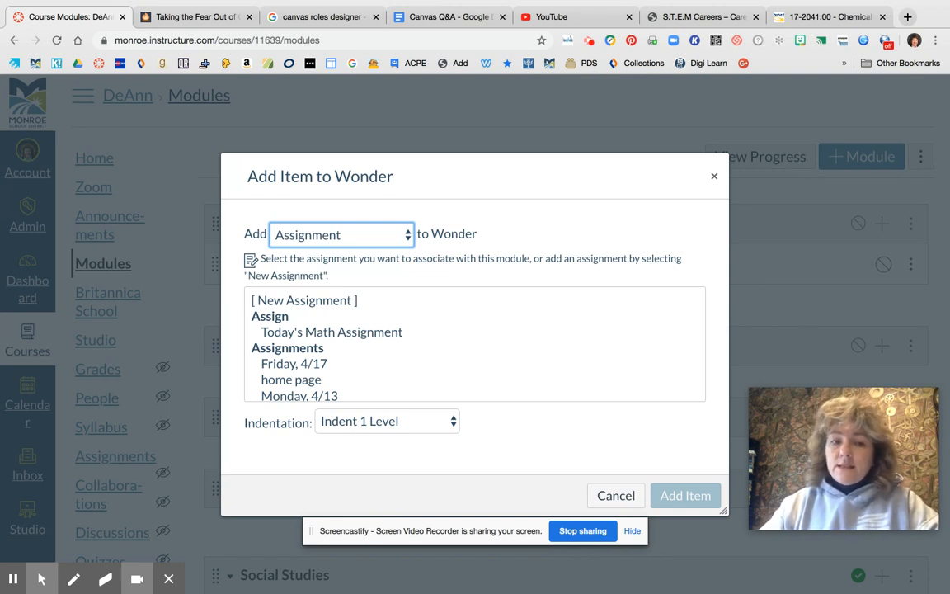
pyautogui.click(303, 302)
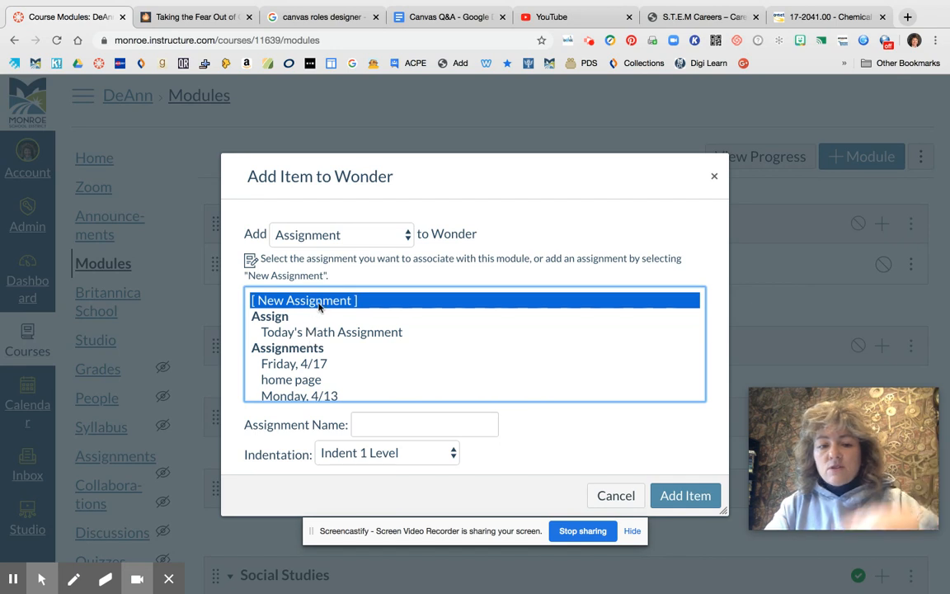
# Name the new assignment Pages 1-5, set its indentation to Indent 2 levels and add it to the Wonder module.
pyautogui.click(362, 423)
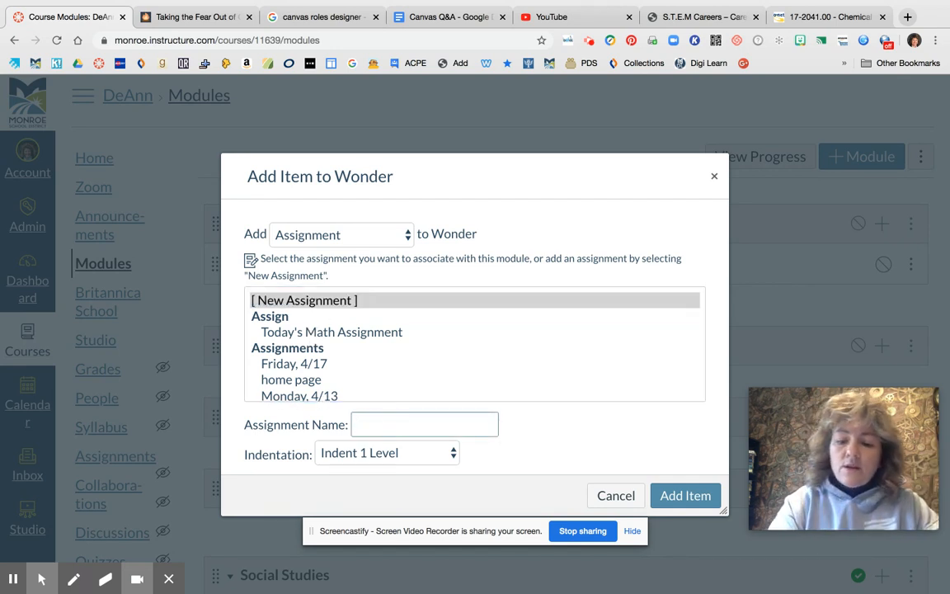
pyautogui.write('Page')
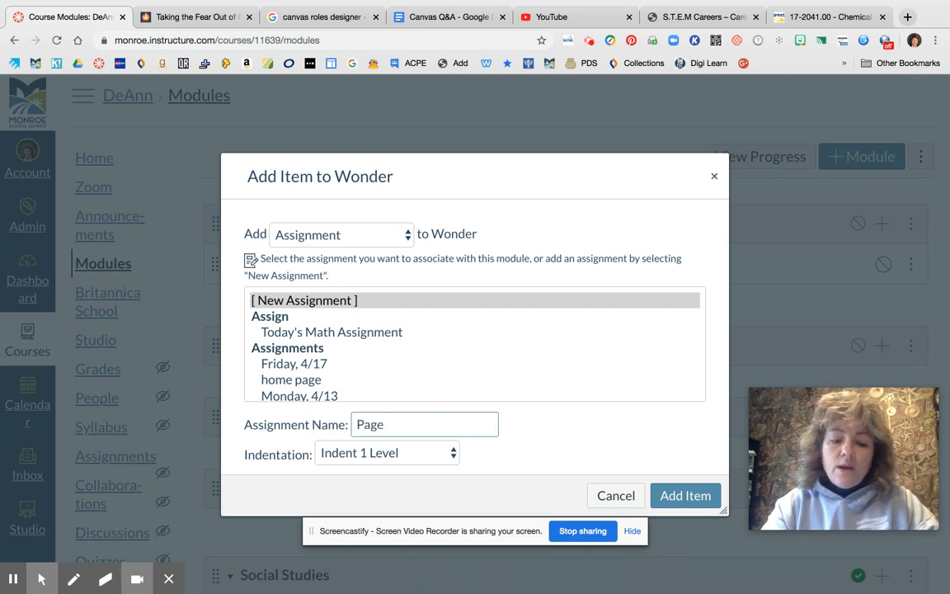
pyautogui.write('s')
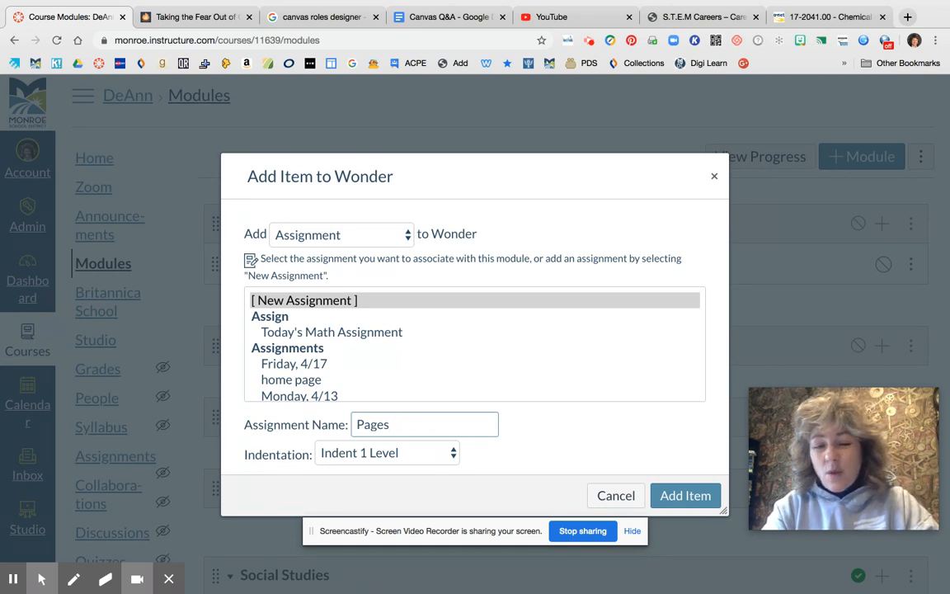
pyautogui.write(' 1-5')
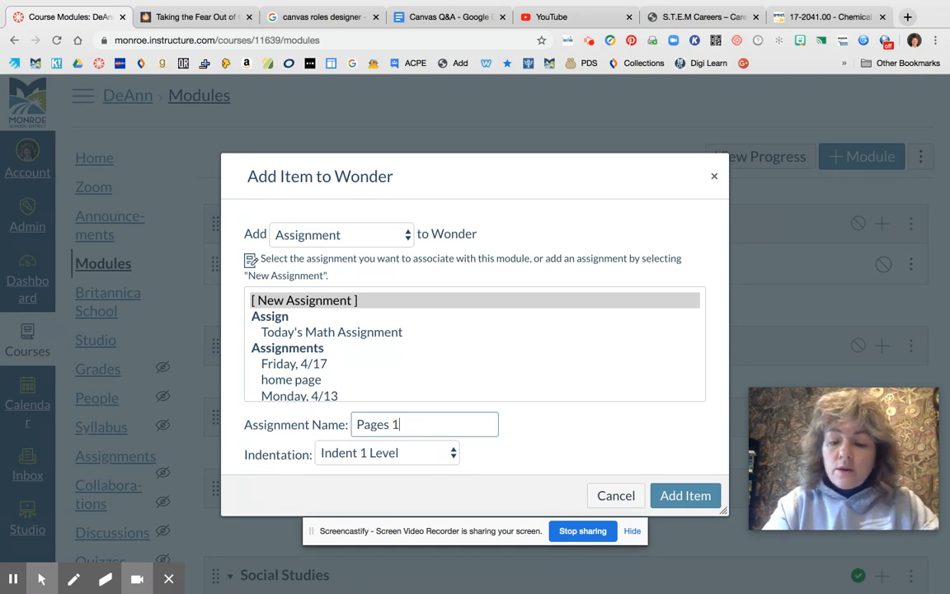
pyautogui.scroll(-2, 514, 442)
pyautogui.click(453, 426)
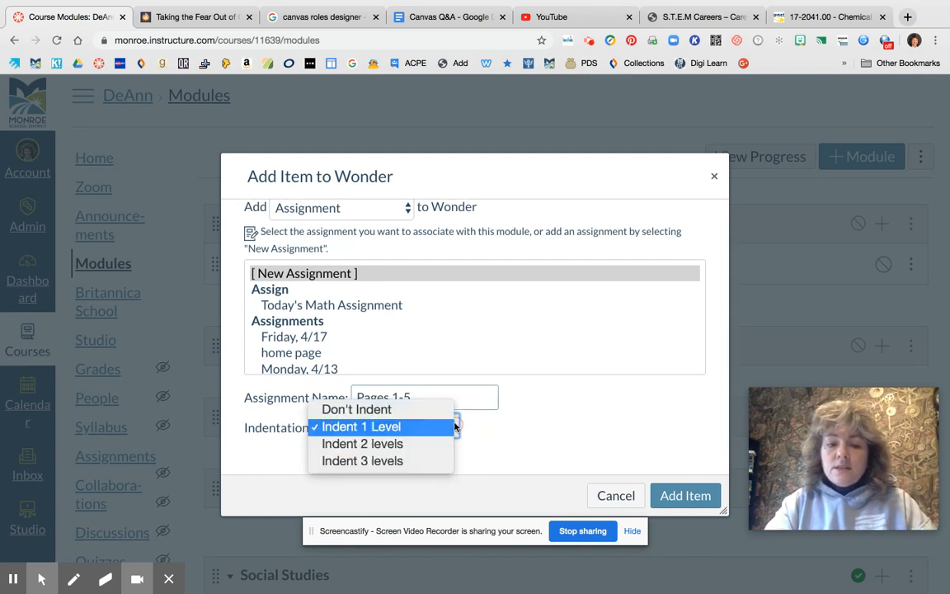
pyautogui.click(370, 444)
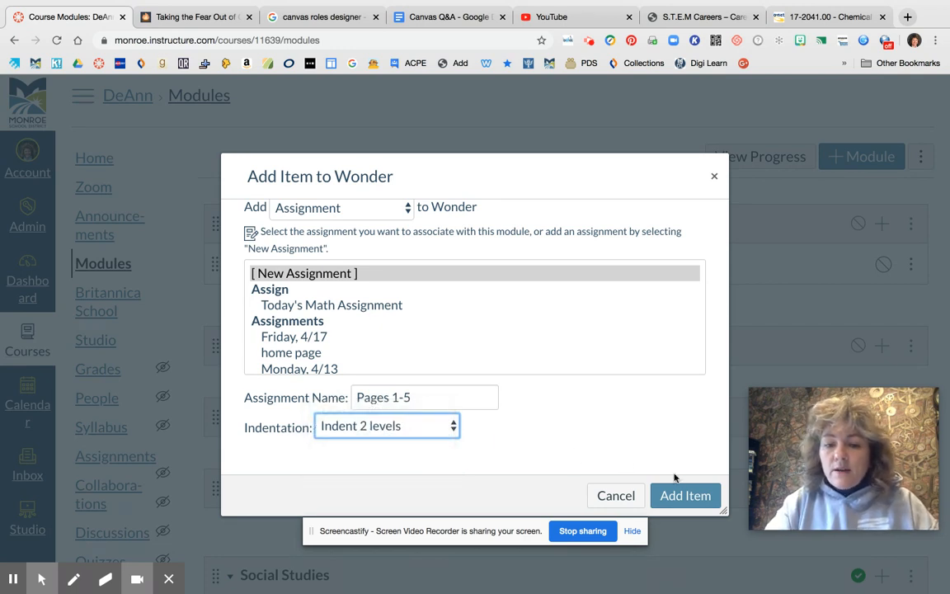
pyautogui.click(685, 495)
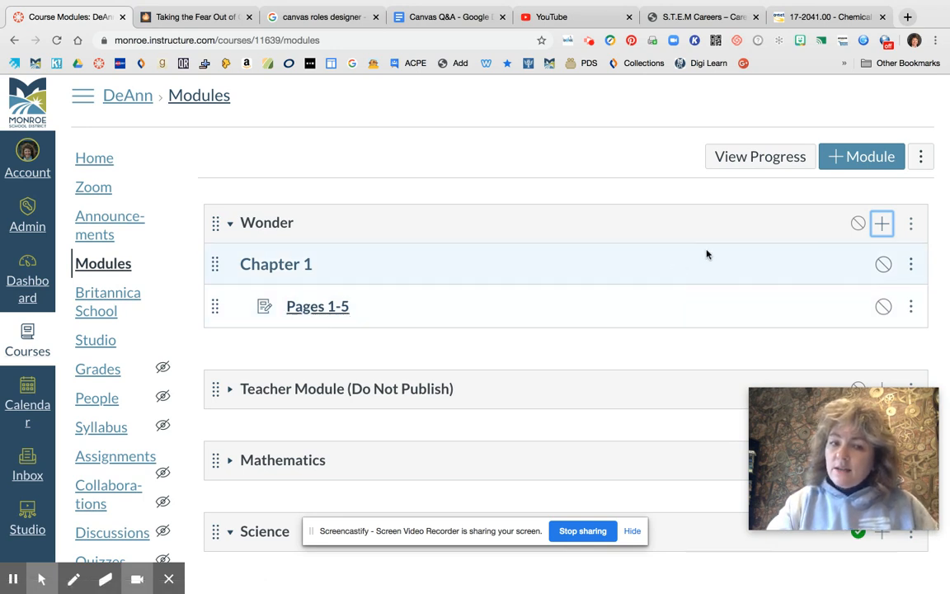
# Add another new assignment named Pages 6-10 to the Wonder module, keeping the indentation at Indent 2 levels.
pyautogui.click(881, 223)
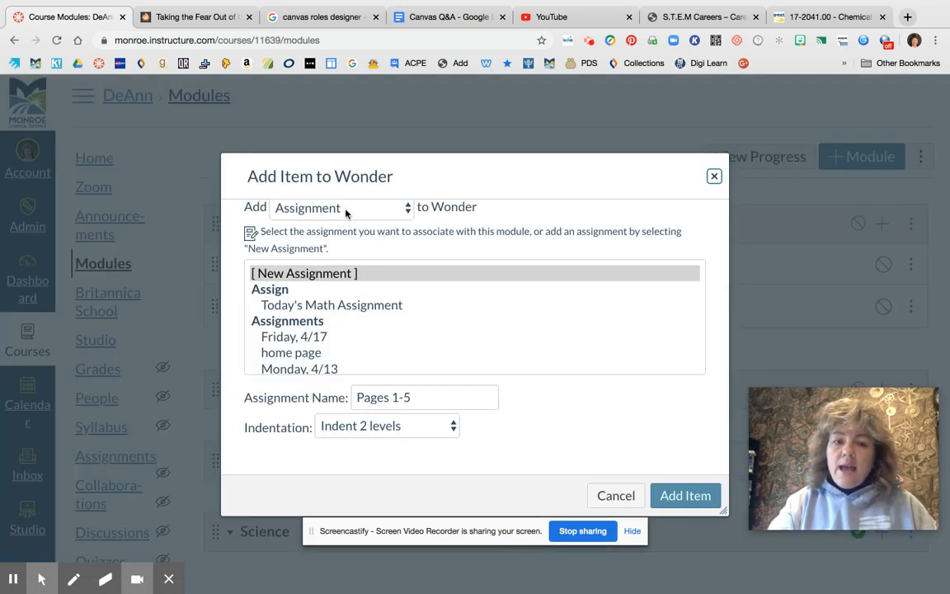
pyautogui.click(339, 273)
pyautogui.click(305, 272)
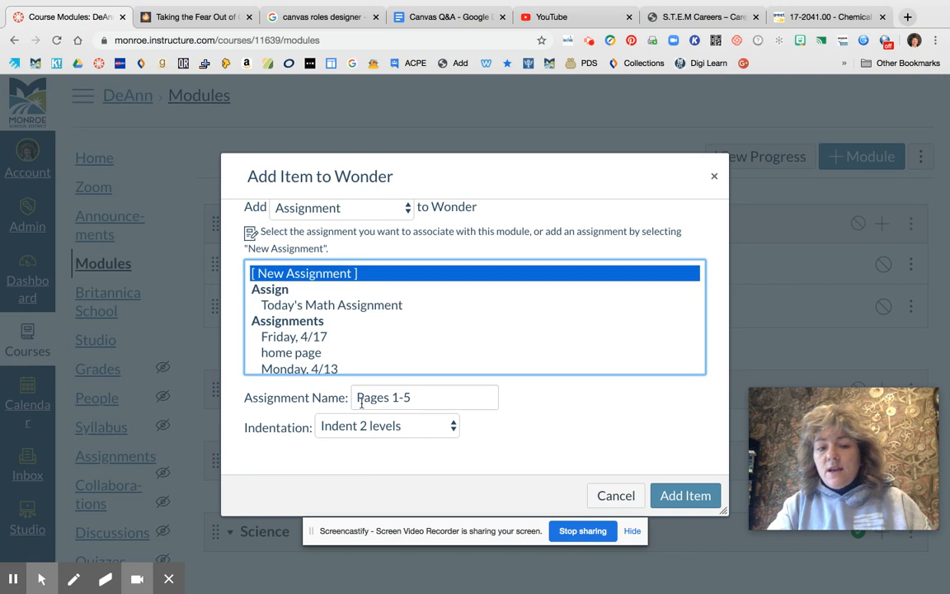
pyautogui.click(422, 395)
pyautogui.press('BackSpace')
pyautogui.press('BackSpace')
pyautogui.press('BackSpace')
pyautogui.write('6')
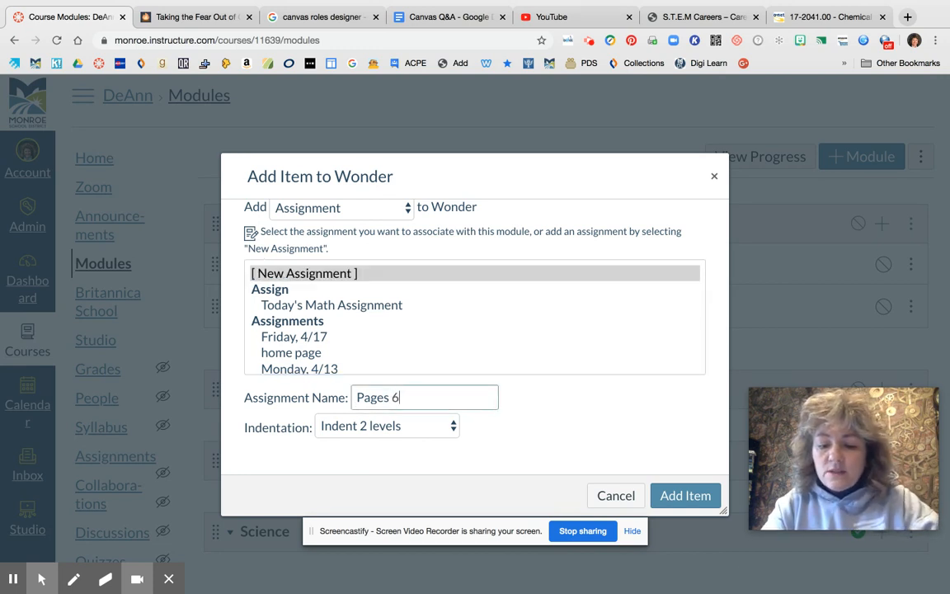
pyautogui.write('-10')
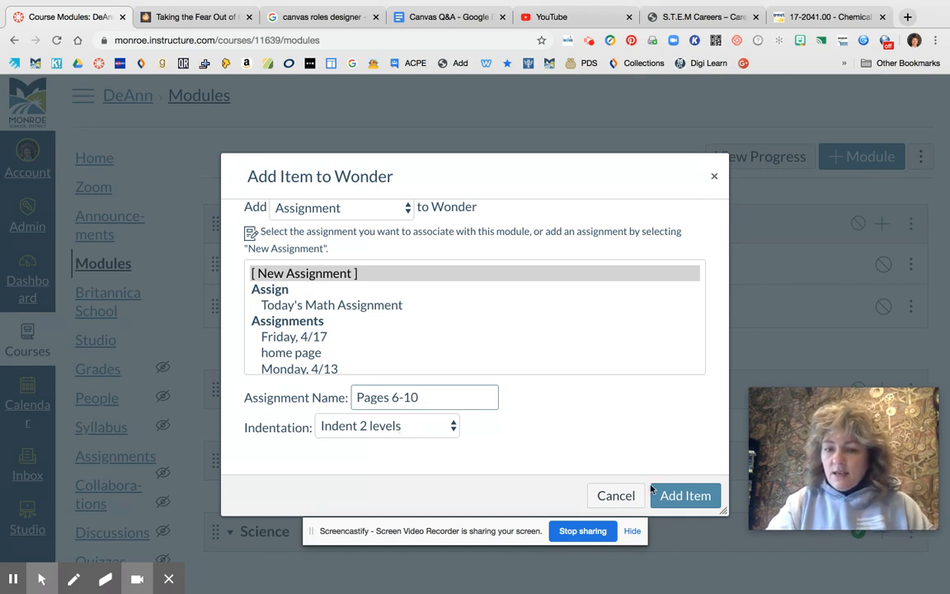
pyautogui.click(673, 501)
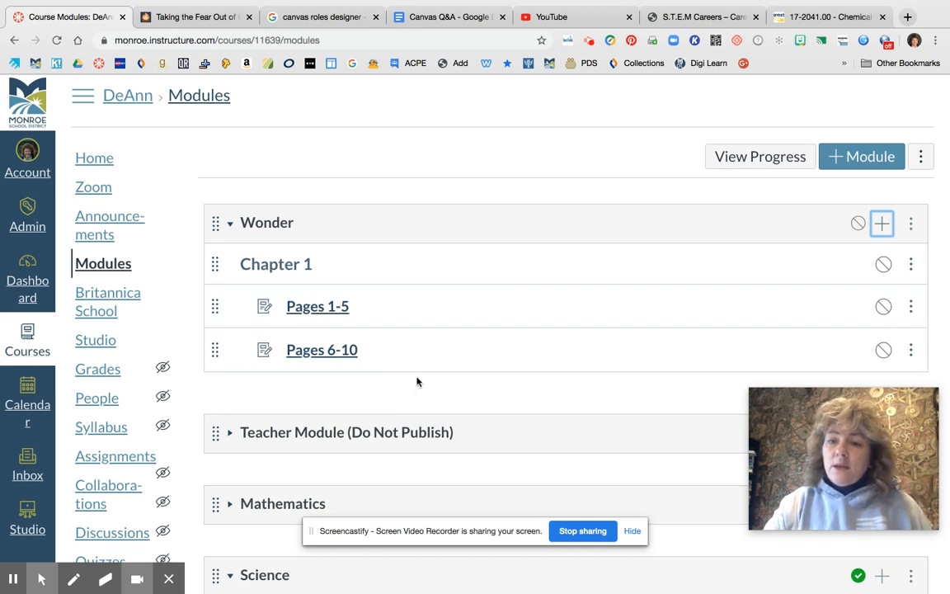
# Add a text header named Chapter 2 with Indent 1 Level to the Wonder module.
pyautogui.click(881, 224)
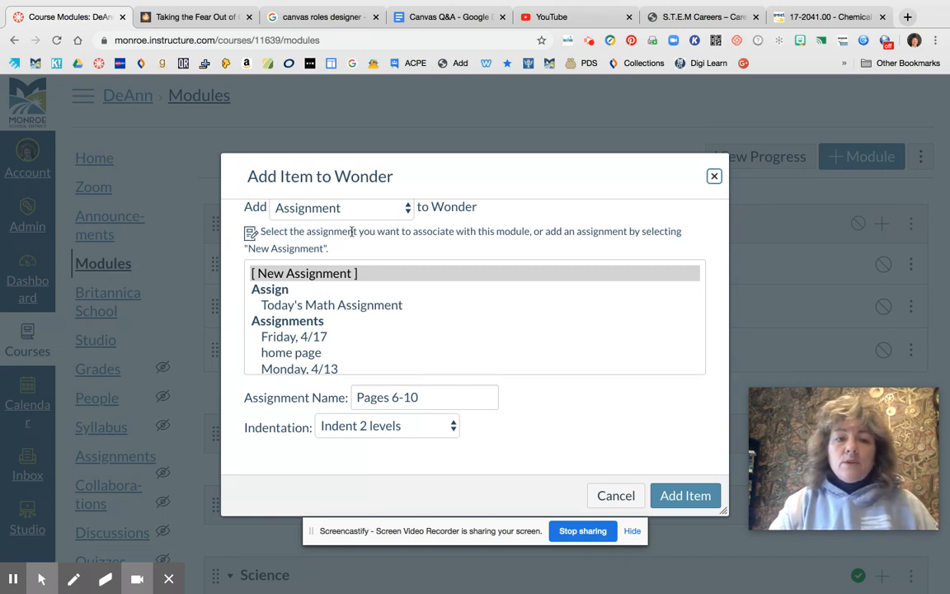
pyautogui.click(408, 208)
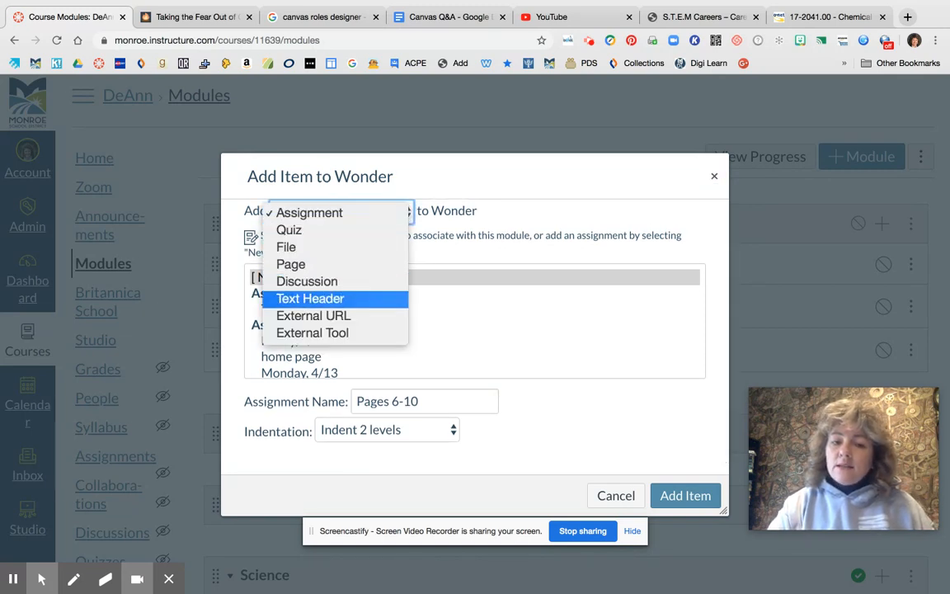
pyautogui.click(310, 298)
pyautogui.click(317, 282)
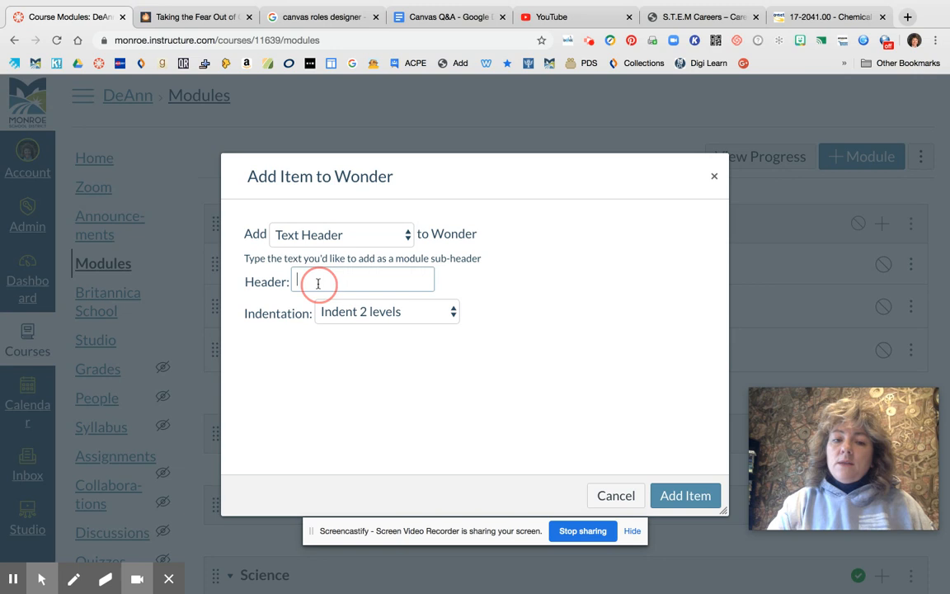
pyautogui.write('Cah')
pyautogui.press('BackSpace')
pyautogui.press('BackSpace')
pyautogui.write('hapter 2')
pyautogui.click(452, 311)
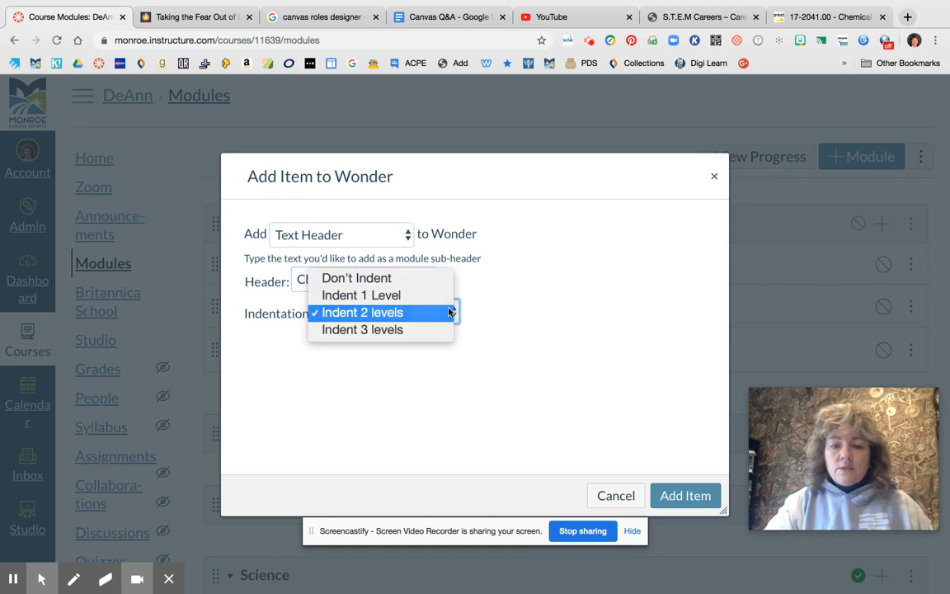
pyautogui.click(361, 295)
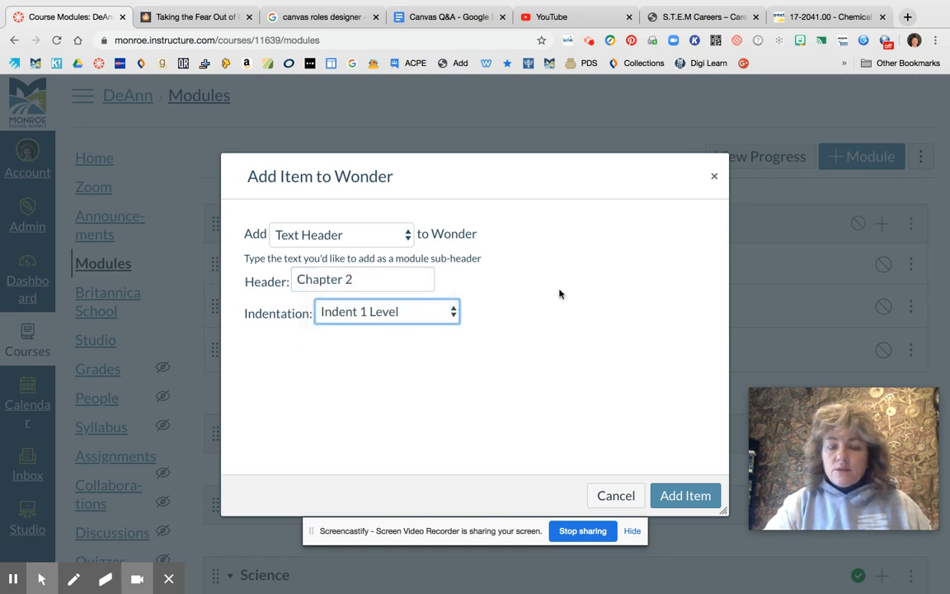
pyautogui.click(669, 494)
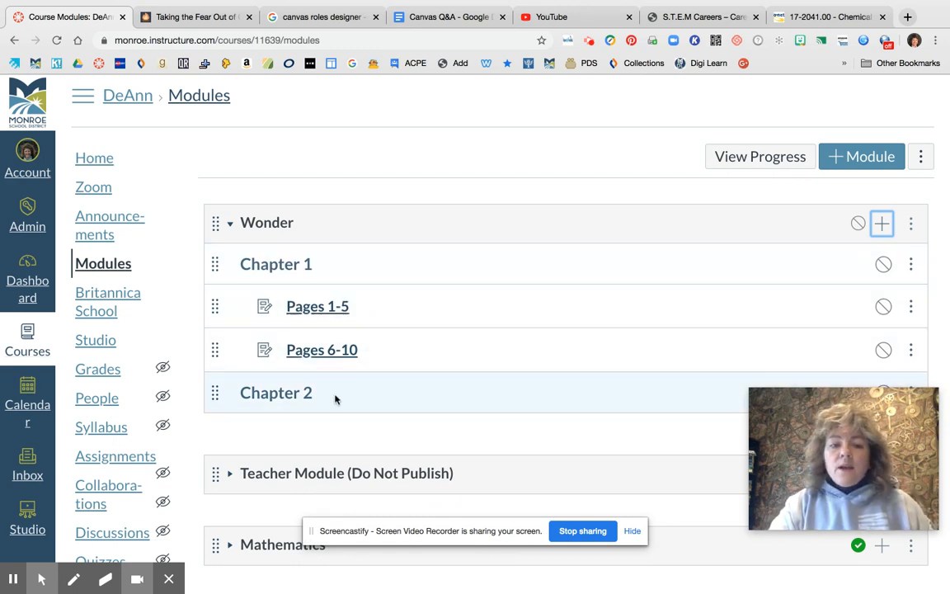
# Move the Chapter 2 header directly beneath Chapter 1, and return the two reading assignments to their place above it.
pyautogui.moveTo(216, 392); pyautogui.dragTo(238, 295)
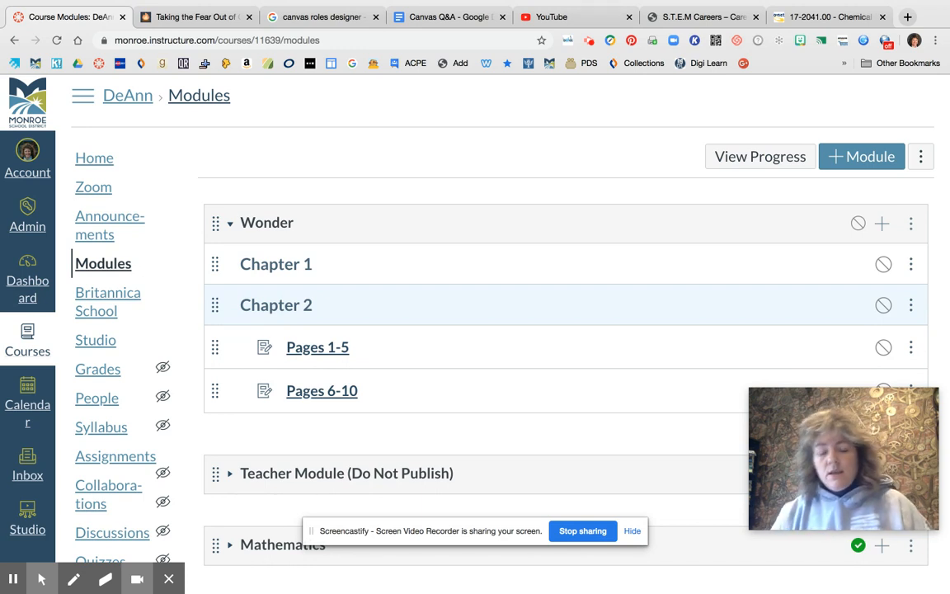
pyautogui.moveTo(214, 344); pyautogui.dragTo(214, 311)
pyautogui.moveTo(216, 387); pyautogui.dragTo(214, 330)
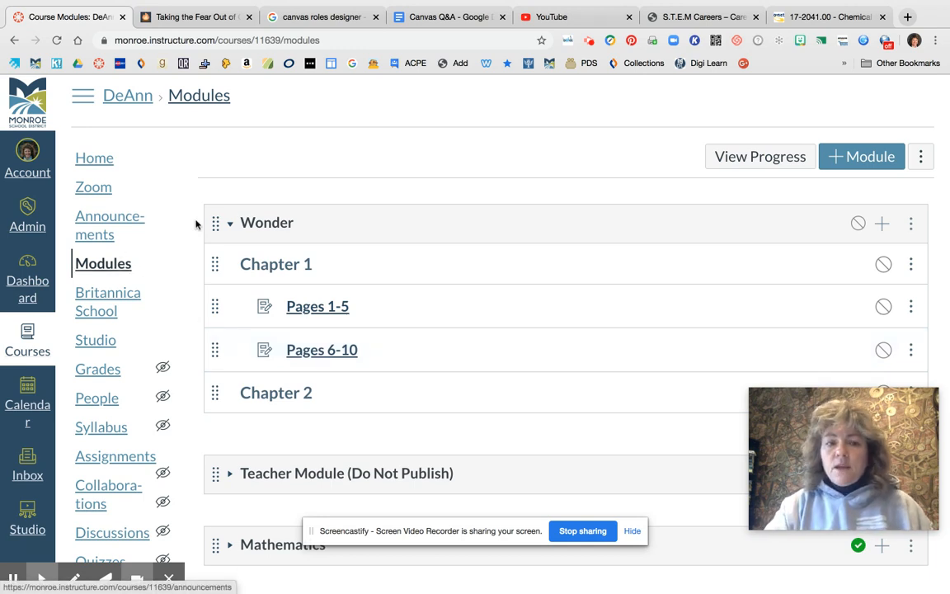
# Collapse the Wonder module and expand it again.
pyautogui.click(231, 226)
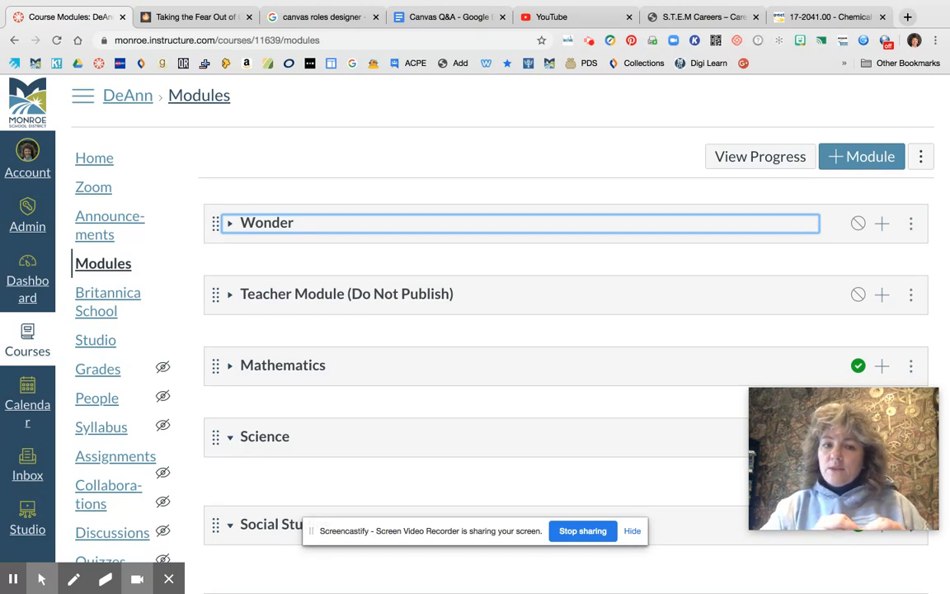
pyautogui.click(229, 223)
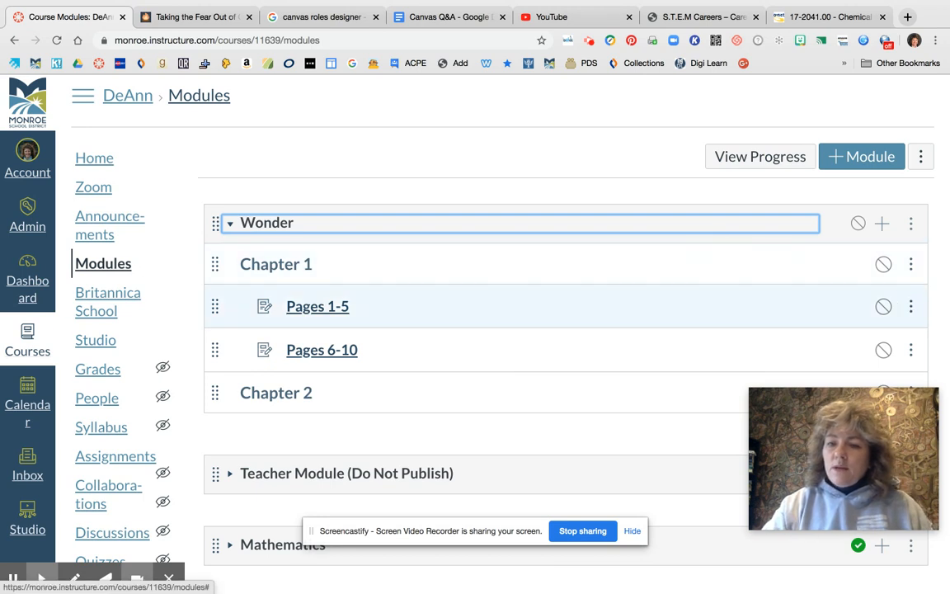
# Increase the indent of the Pages 1-5 assignment by one level and decrease it again.
pyautogui.click(910, 310)
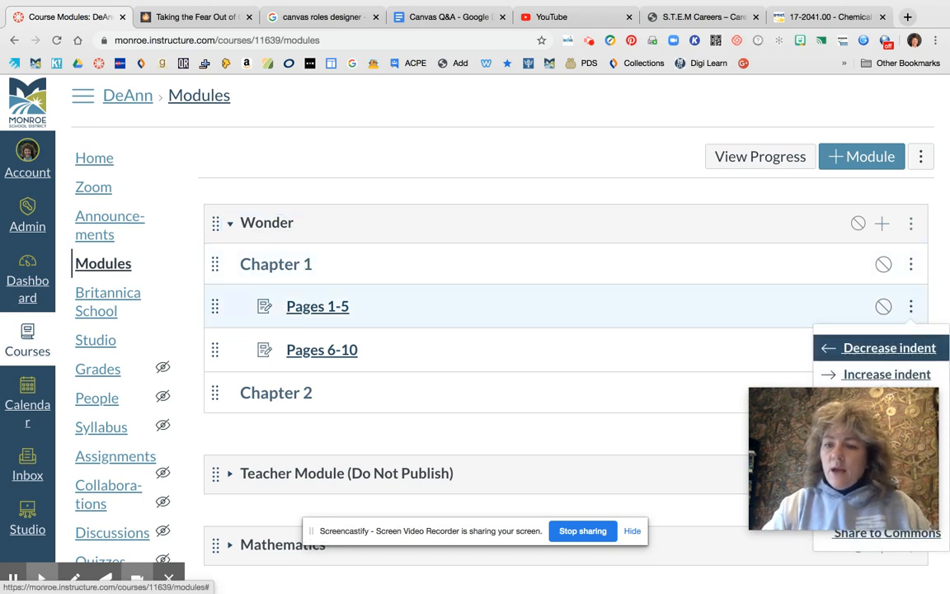
pyautogui.scroll(-4, 528, 329)
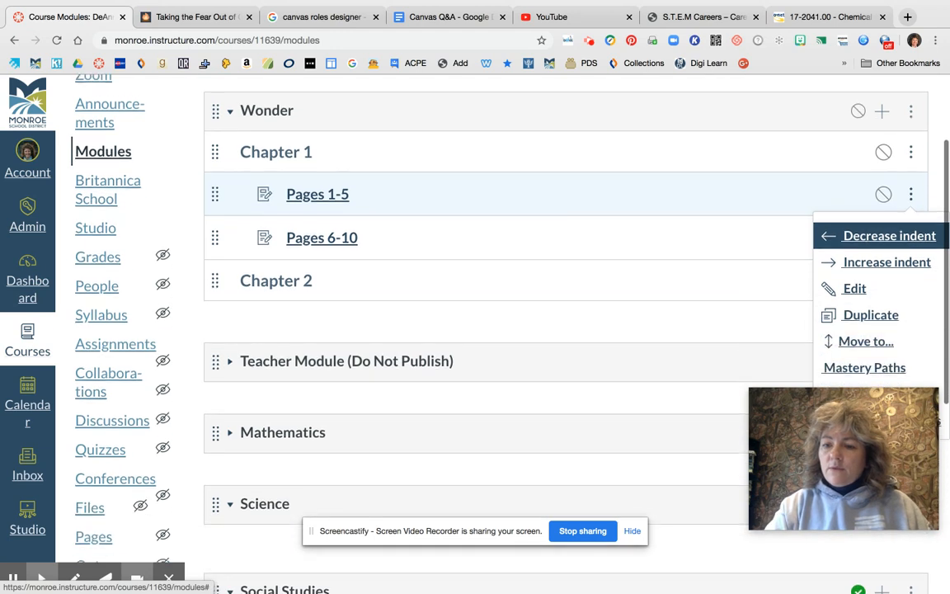
pyautogui.scroll(-2, 874, 248)
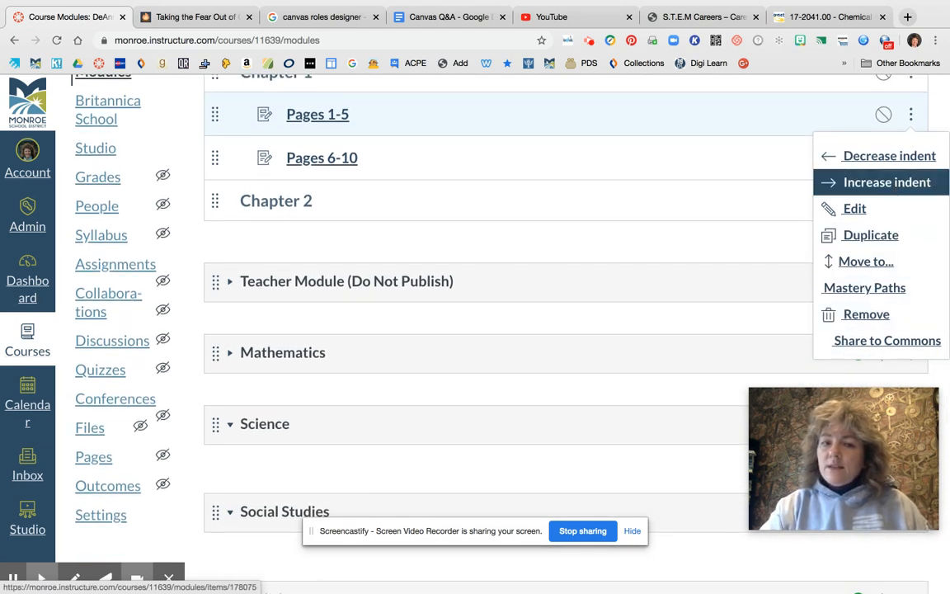
pyautogui.click(882, 183)
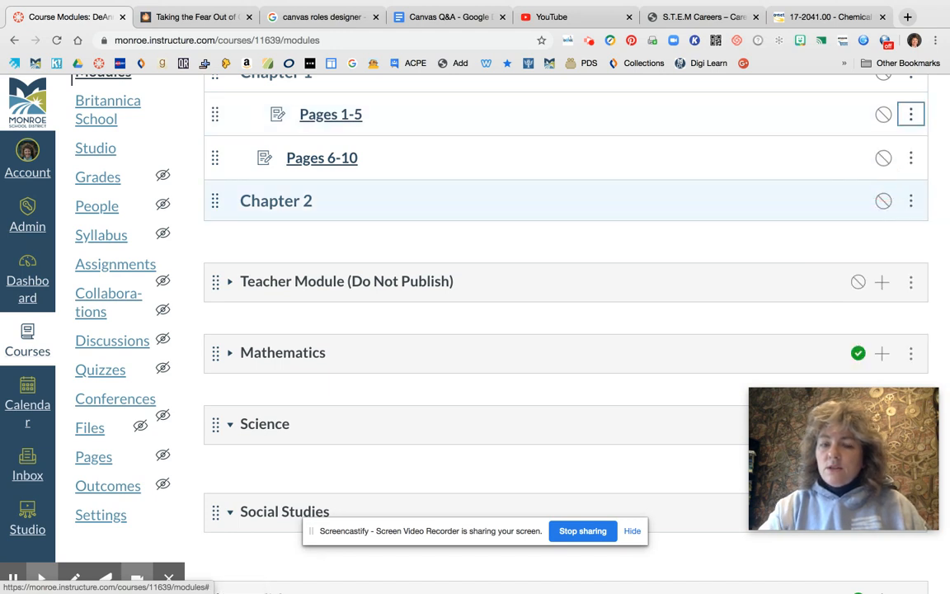
pyautogui.click(911, 114)
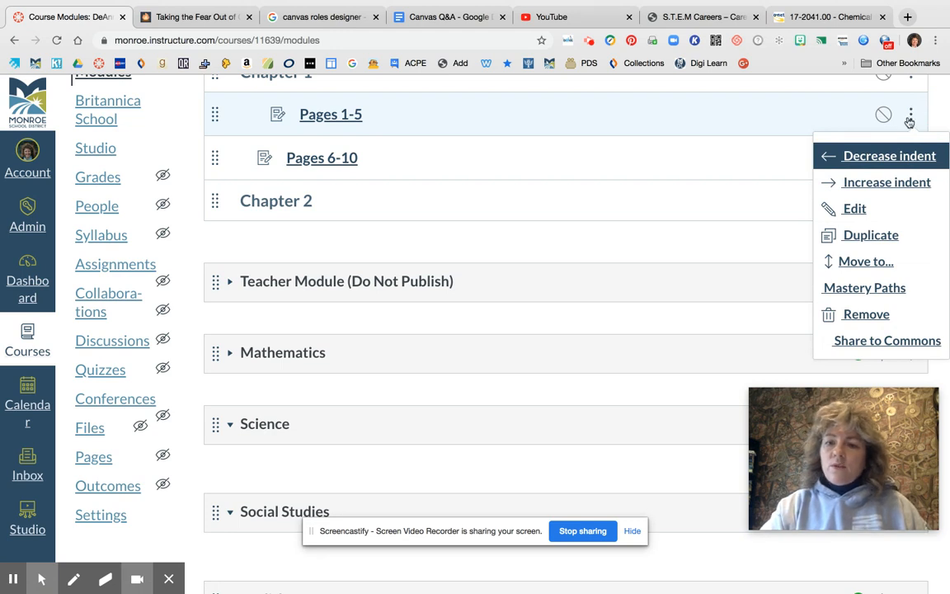
pyautogui.click(841, 157)
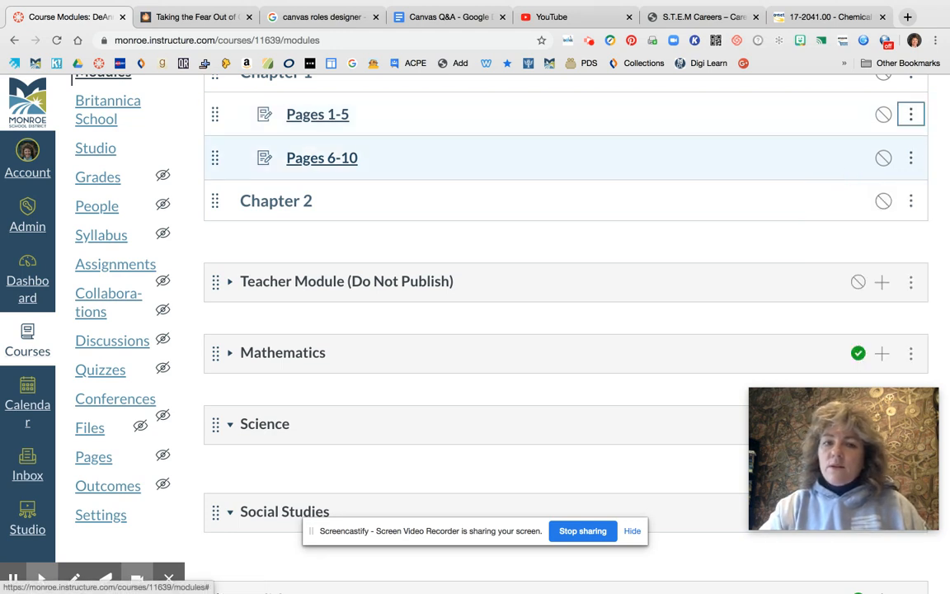
# Open the item details of the Pages 1-5 assignment to view its title and indent settings, and close them without changes.
pyautogui.click(911, 114)
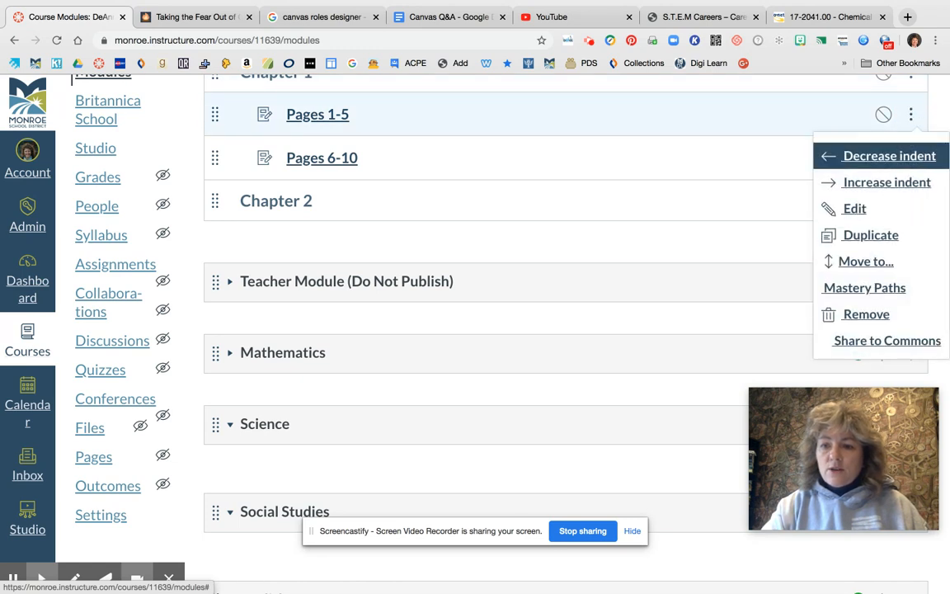
pyautogui.click(861, 208)
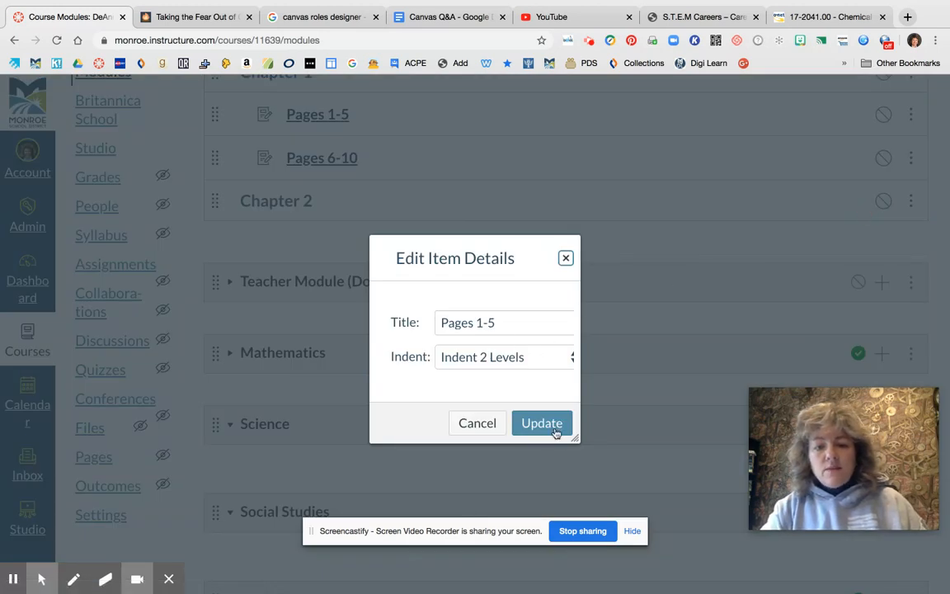
pyautogui.click(565, 258)
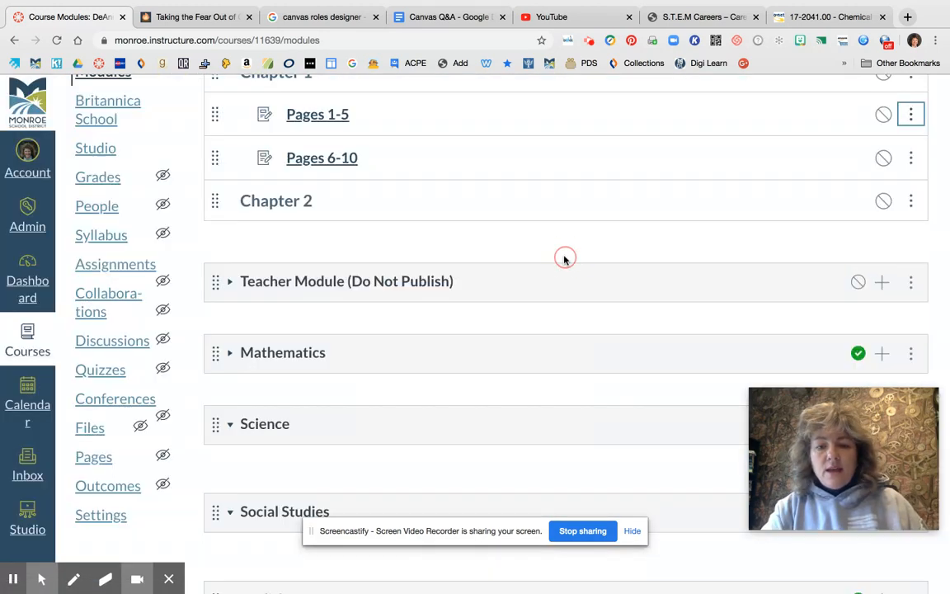
pyautogui.scroll(2, 549, 169)
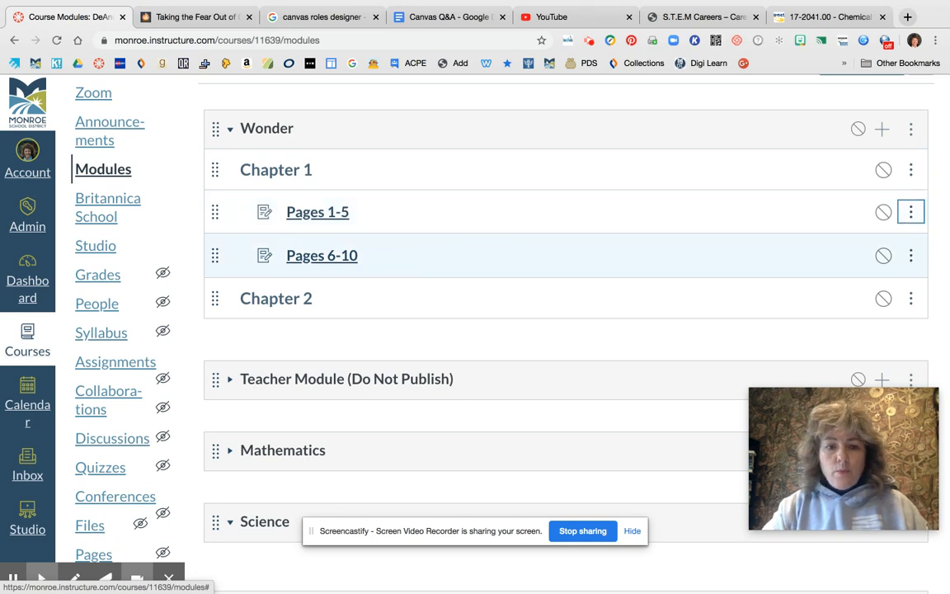
pyautogui.click(666, 349)
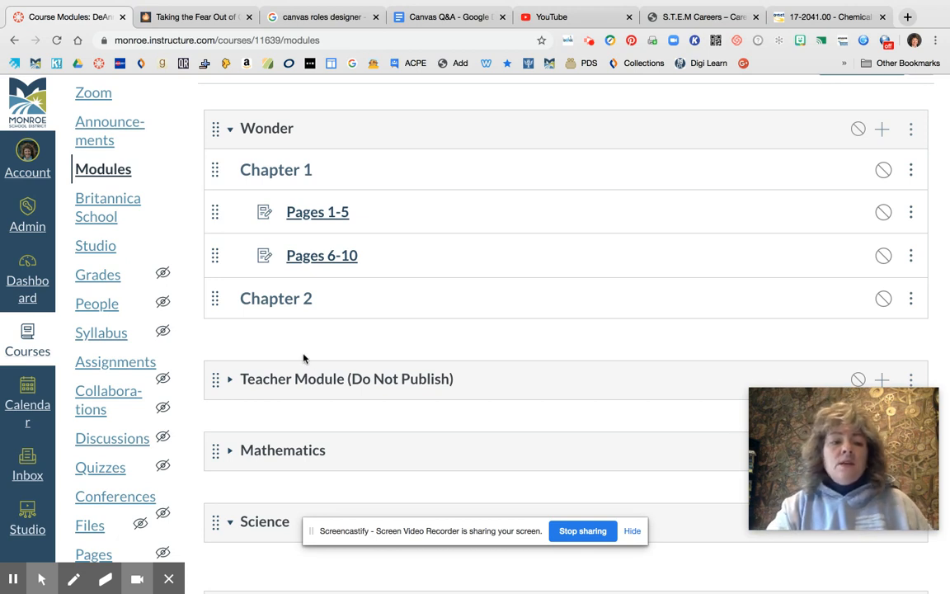
# Return to the Dashboard and open the teacher's own course, the lower card with the wooden letter-tile picture.
pyautogui.click(37, 294)
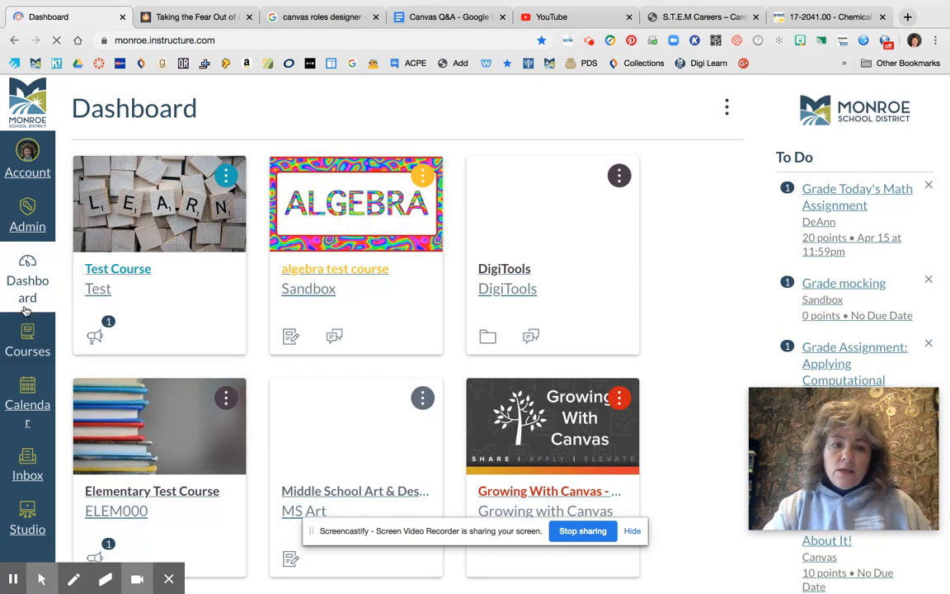
pyautogui.scroll(-2, 25, 288)
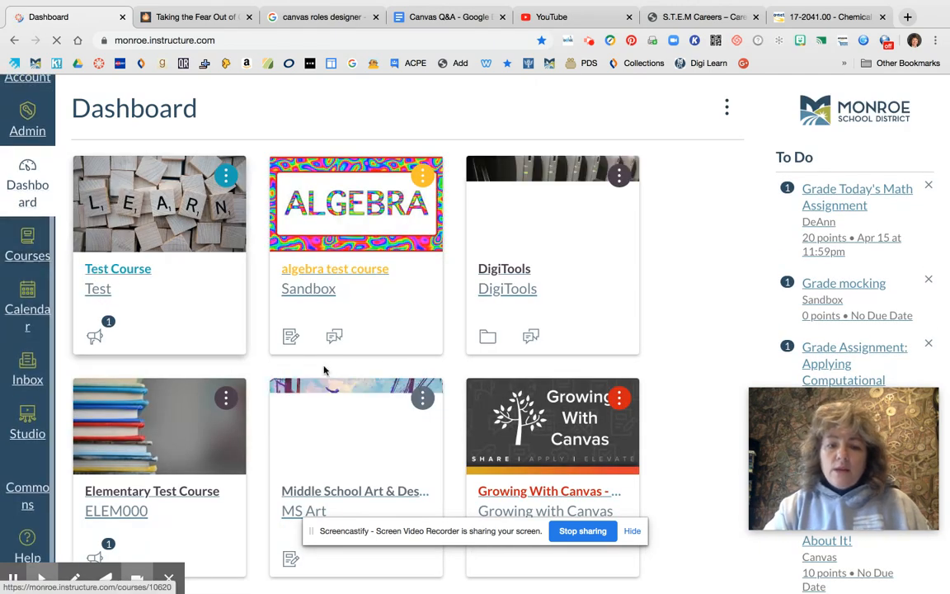
pyautogui.scroll(-2, 333, 380)
pyautogui.scroll(-4, 333, 380)
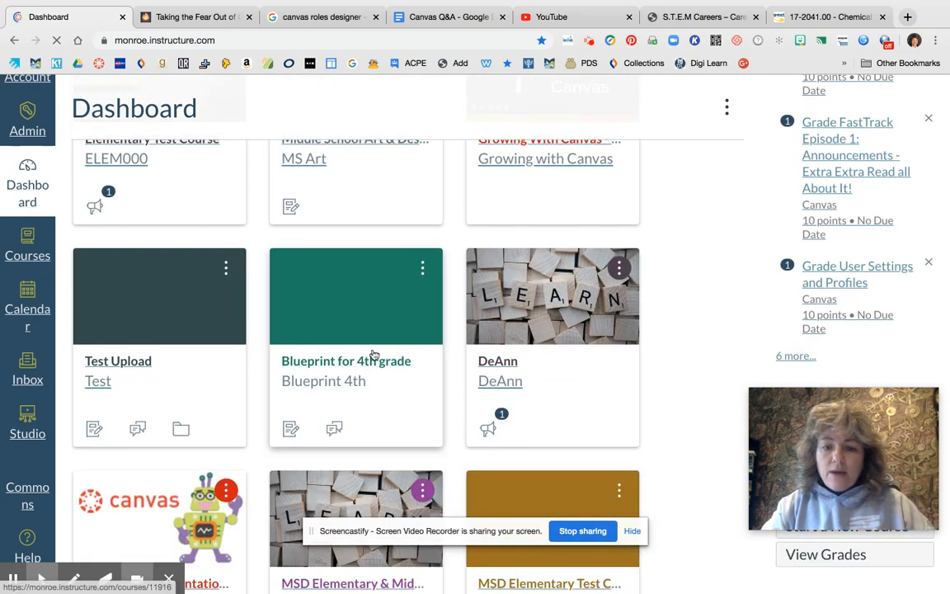
pyautogui.click(509, 361)
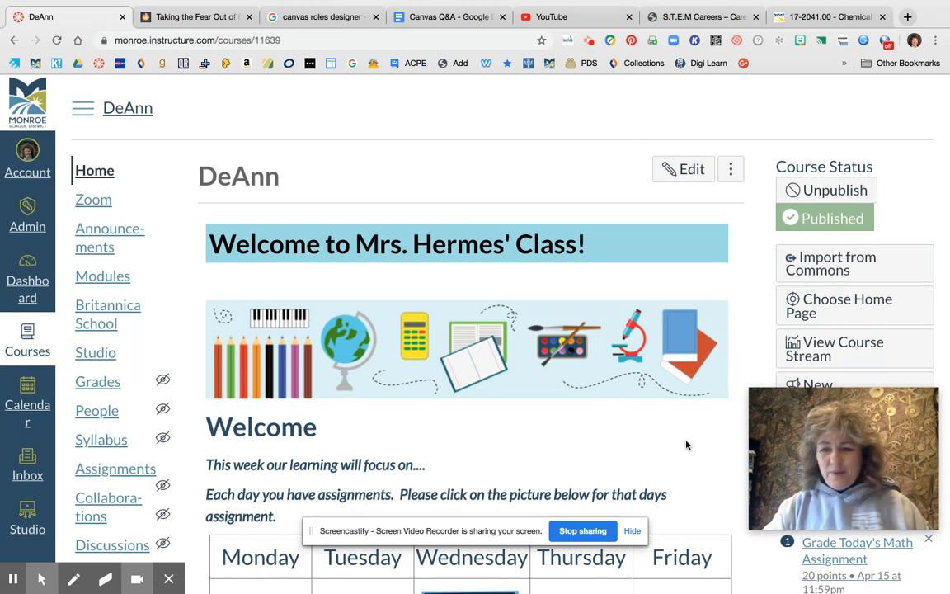
# Review the course home page's welcome banner and weekly subject schedule, and go to the course's Modules.
pyautogui.scroll(-5, 685, 446)
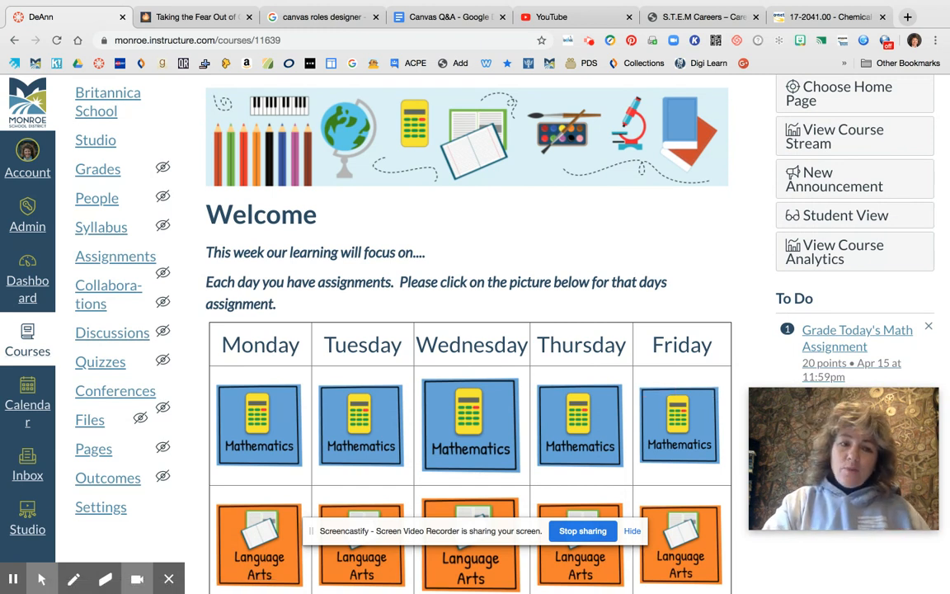
pyautogui.scroll(4, 521, 169)
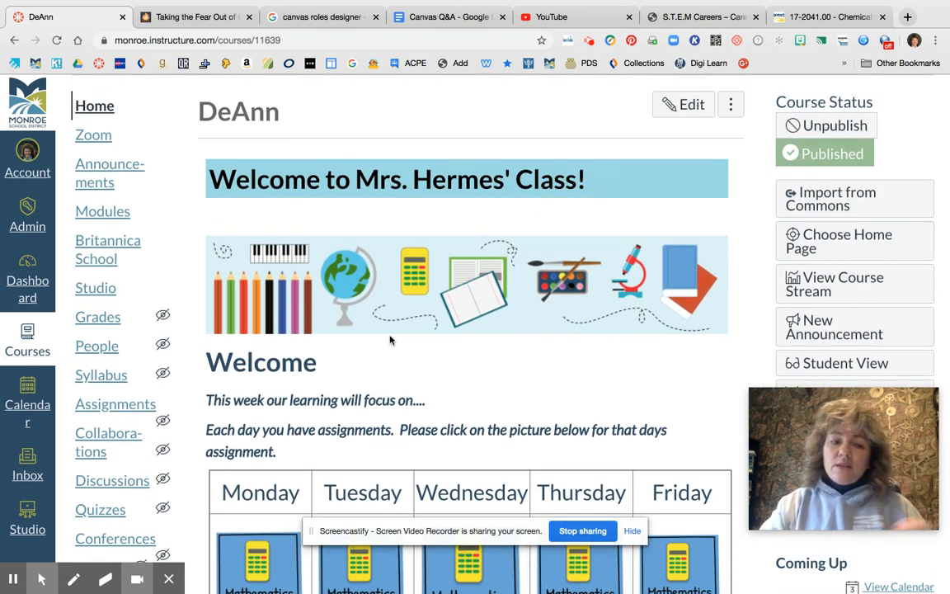
pyautogui.click(109, 215)
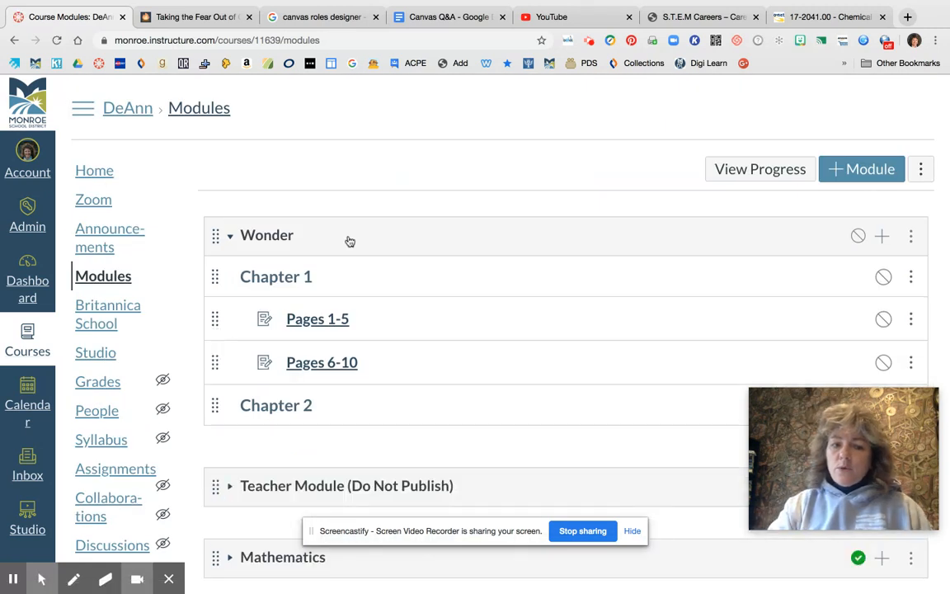
# Collapse the Wonder module, and expand the Teacher Module (Do Not Publish) to view its contents before collapsing it again.
pyautogui.click(230, 238)
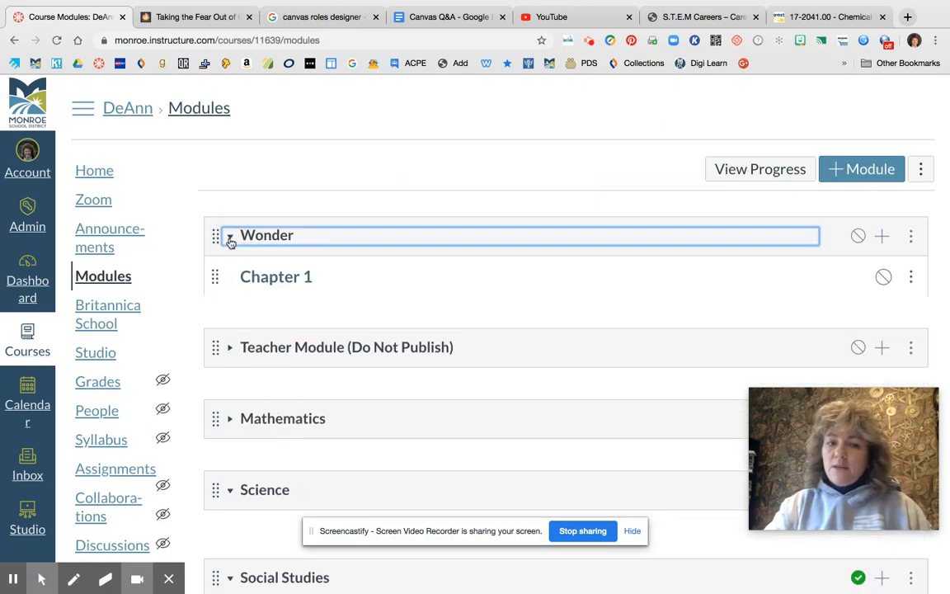
pyautogui.click(228, 308)
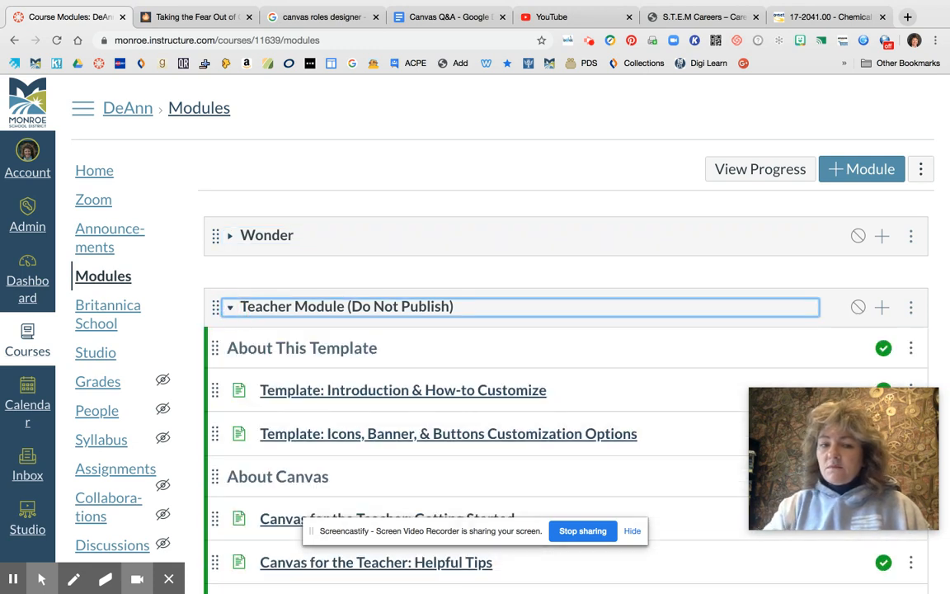
pyautogui.click(228, 307)
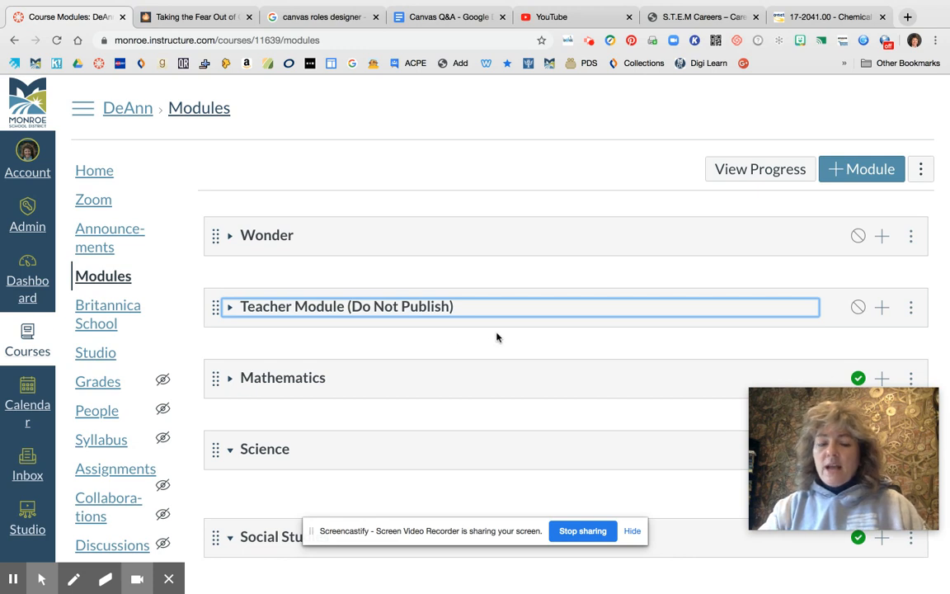
# Delete the Teacher Module (Do Not Publish) from the course's modules.
pyautogui.click(910, 309)
pyautogui.scroll(-4, 905, 305)
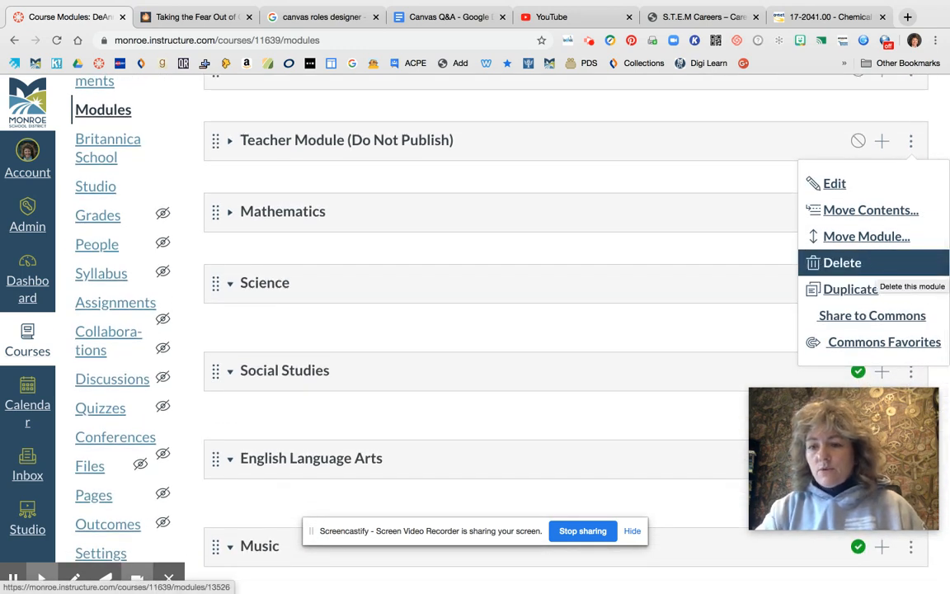
pyautogui.click(874, 262)
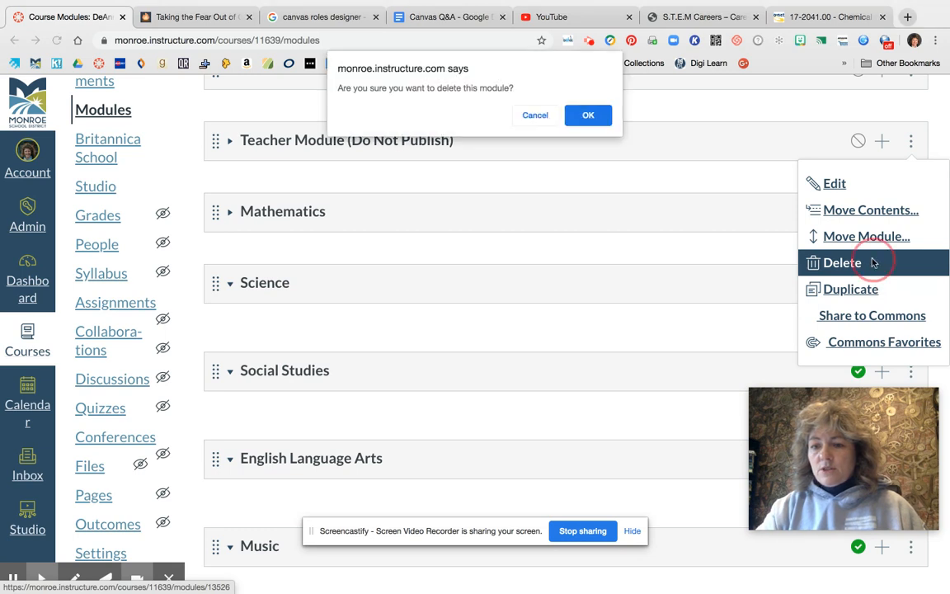
pyautogui.click(588, 116)
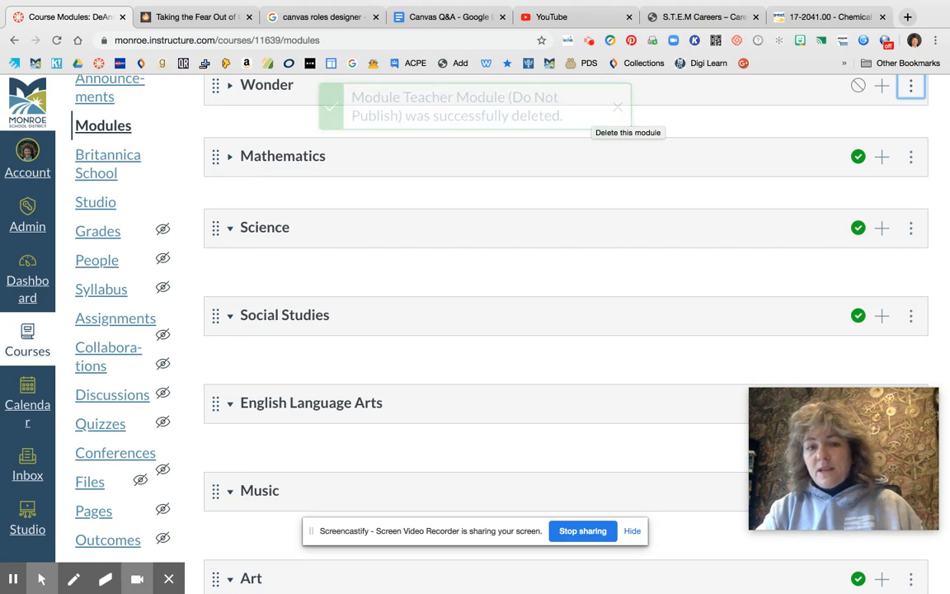
pyautogui.scroll(4, 589, 144)
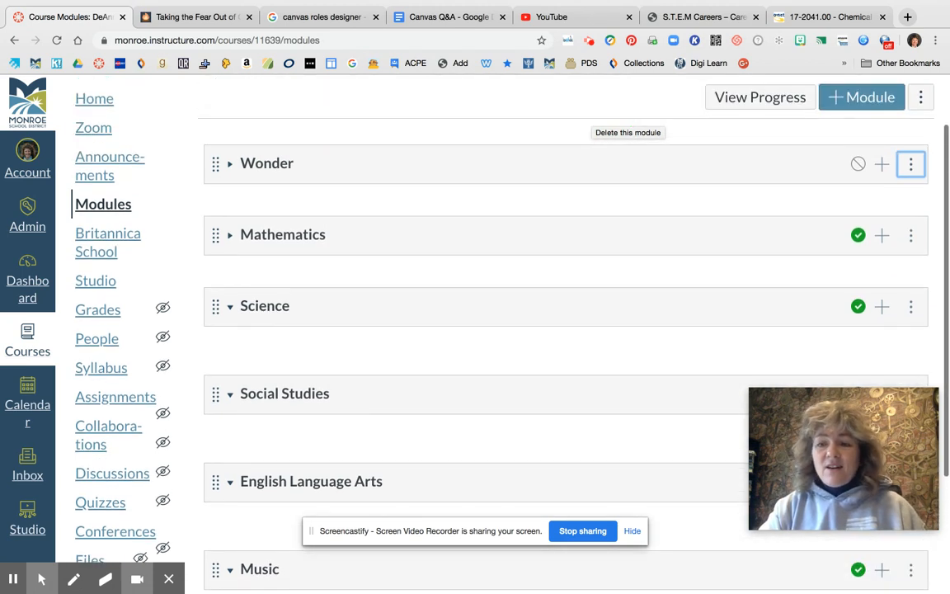
pyautogui.scroll(1, 590, 144)
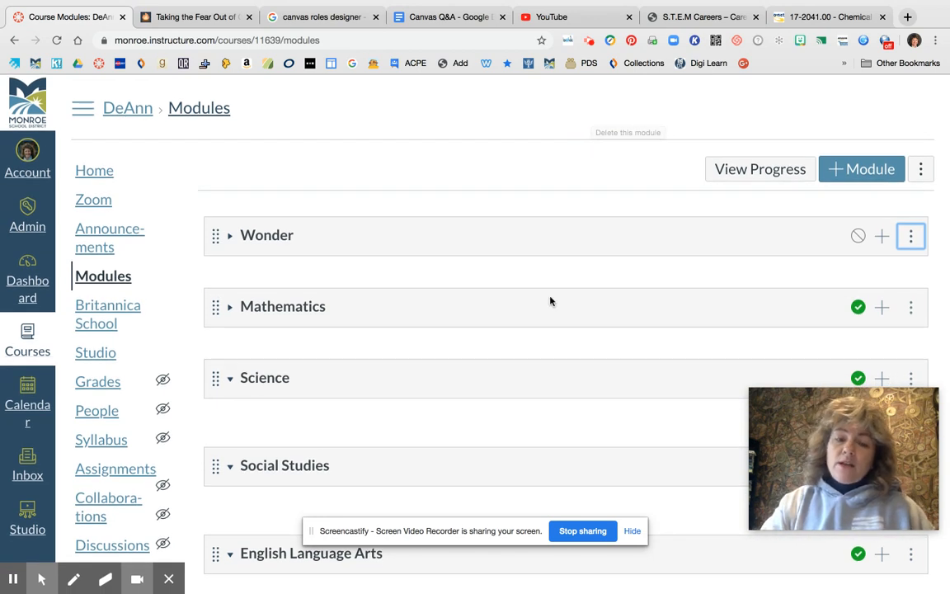
# Look over the remaining modules, and view the form for adding a new module without creating one.
pyautogui.scroll(-3, 549, 301)
pyautogui.scroll(3, 566, 329)
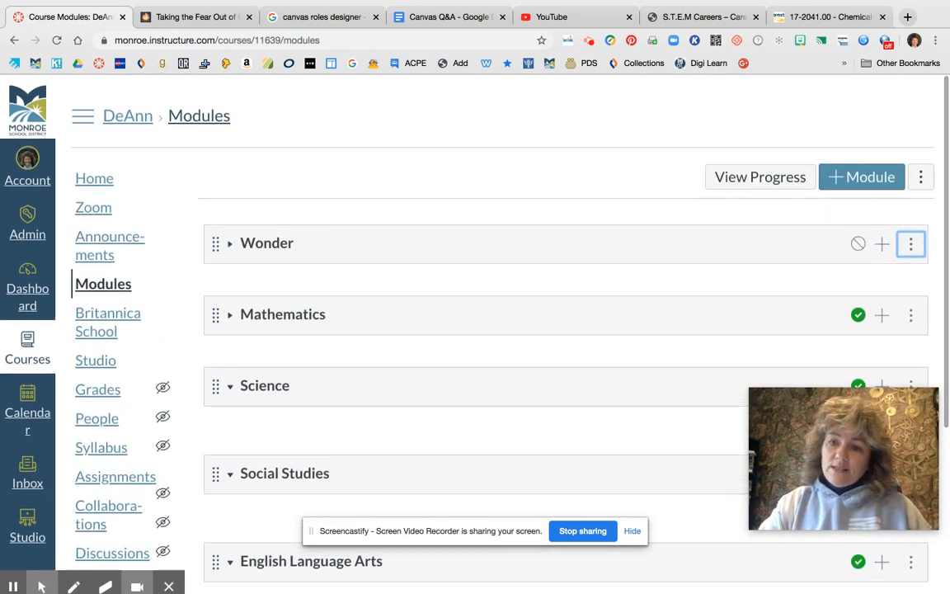
pyautogui.click(857, 169)
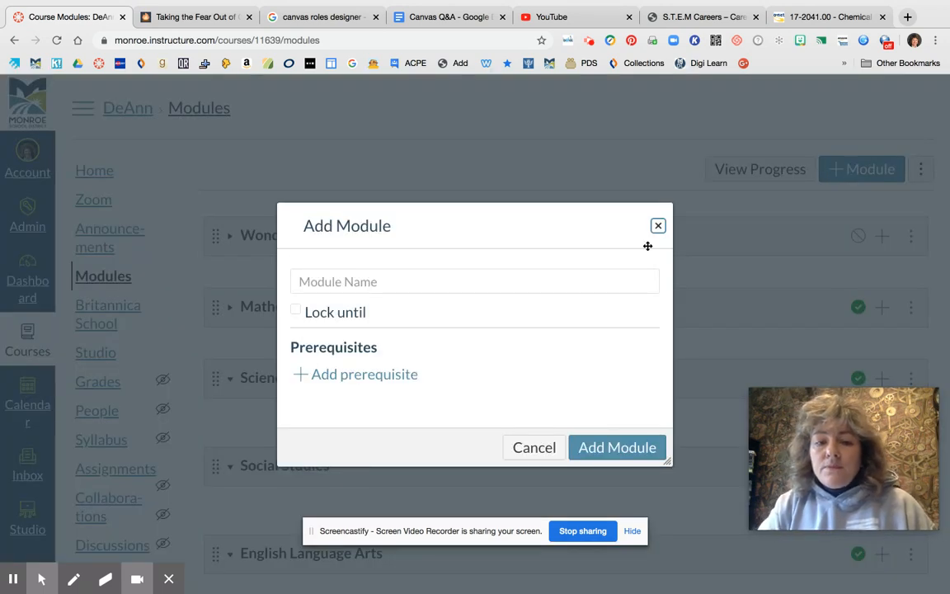
pyautogui.click(380, 282)
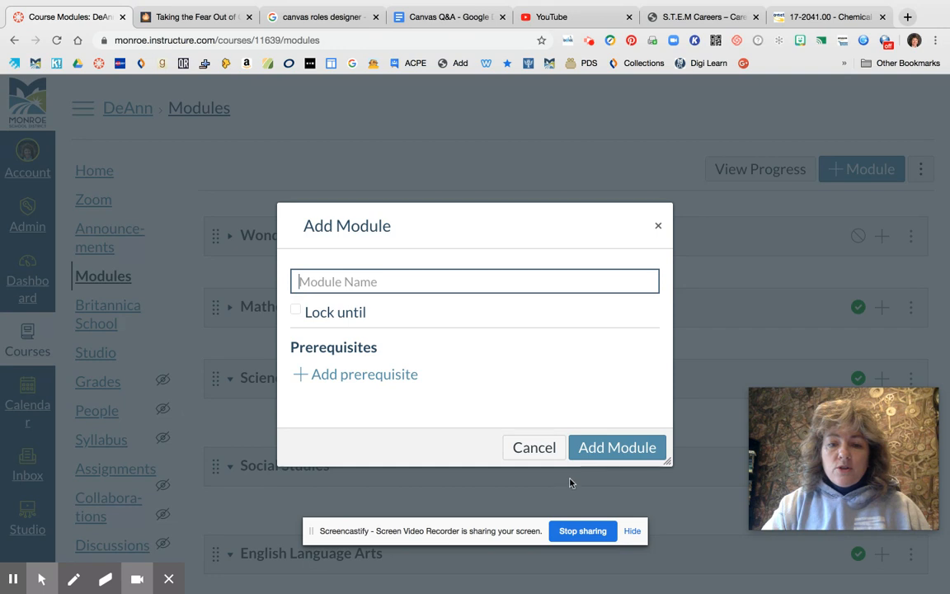
pyautogui.click(658, 225)
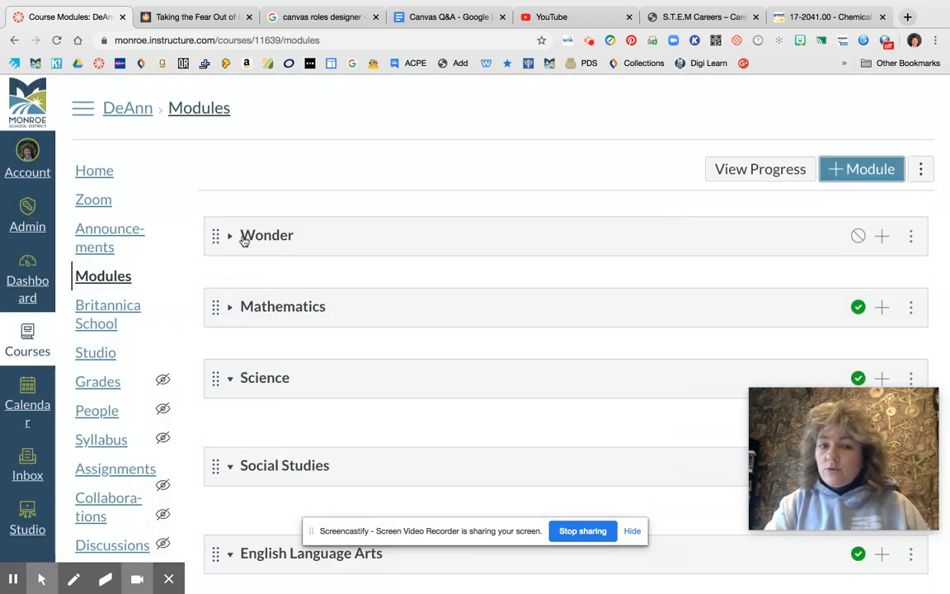
# Expand the Wonder module to show its items, and reopen and dismiss the new-module form.
pyautogui.click(877, 237)
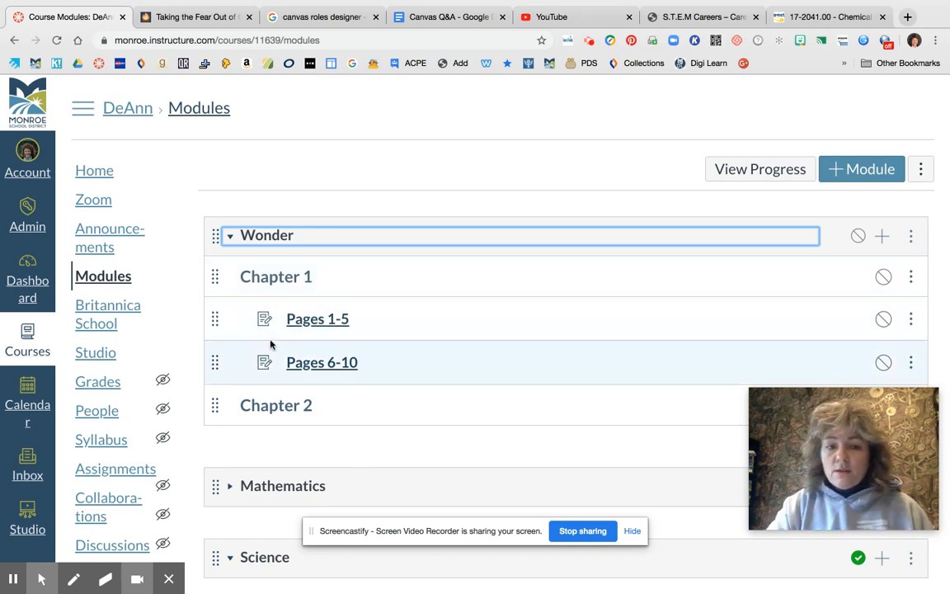
pyautogui.click(860, 170)
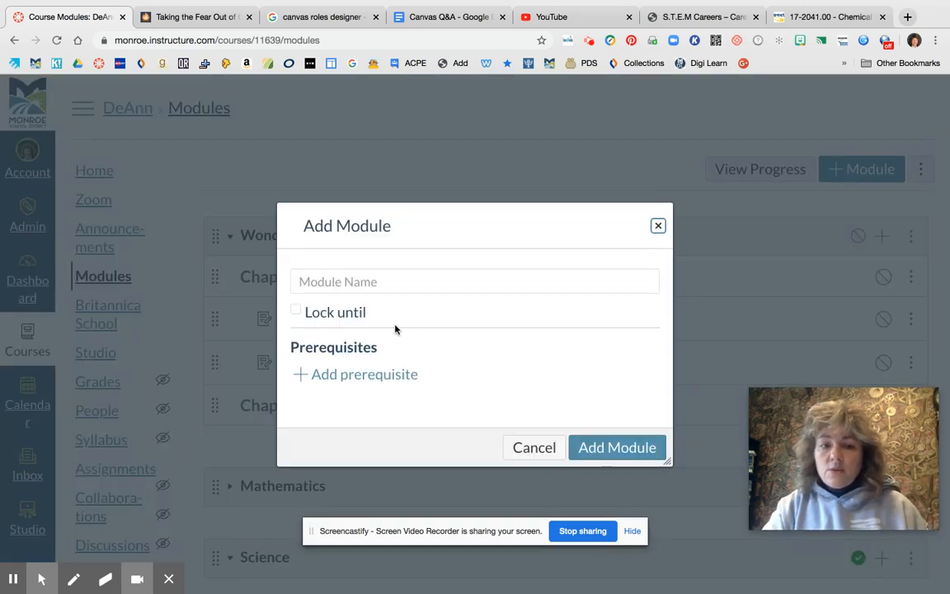
pyautogui.click(657, 226)
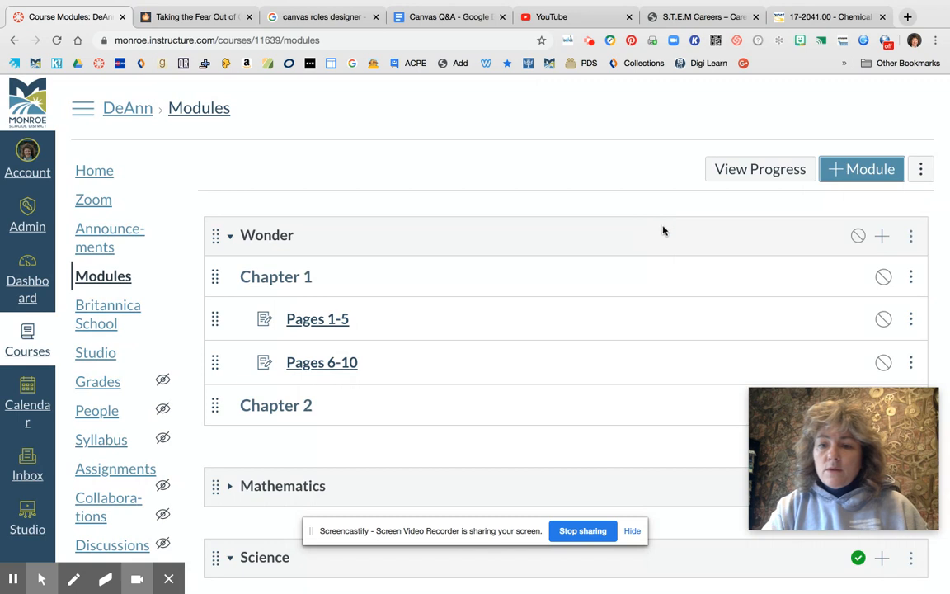
# Start a new quiz item for the Wonder module and name it "Chapt 1 Assessment".
pyautogui.click(881, 236)
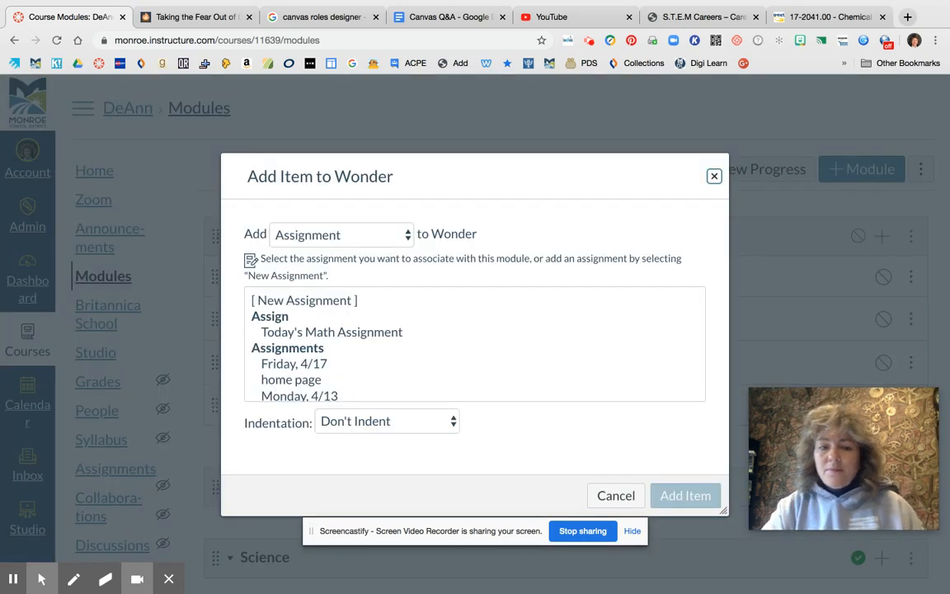
pyautogui.click(412, 236)
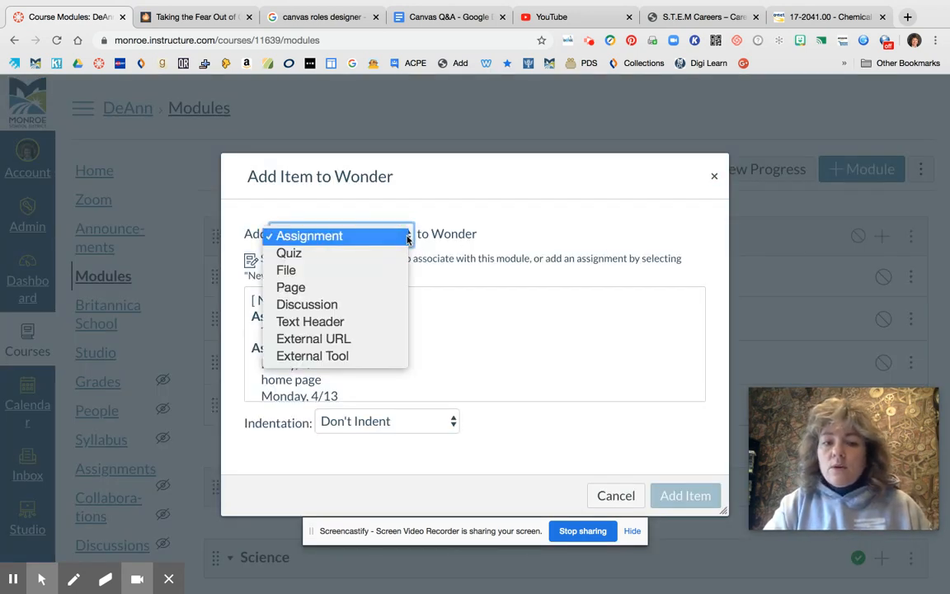
pyautogui.click(289, 252)
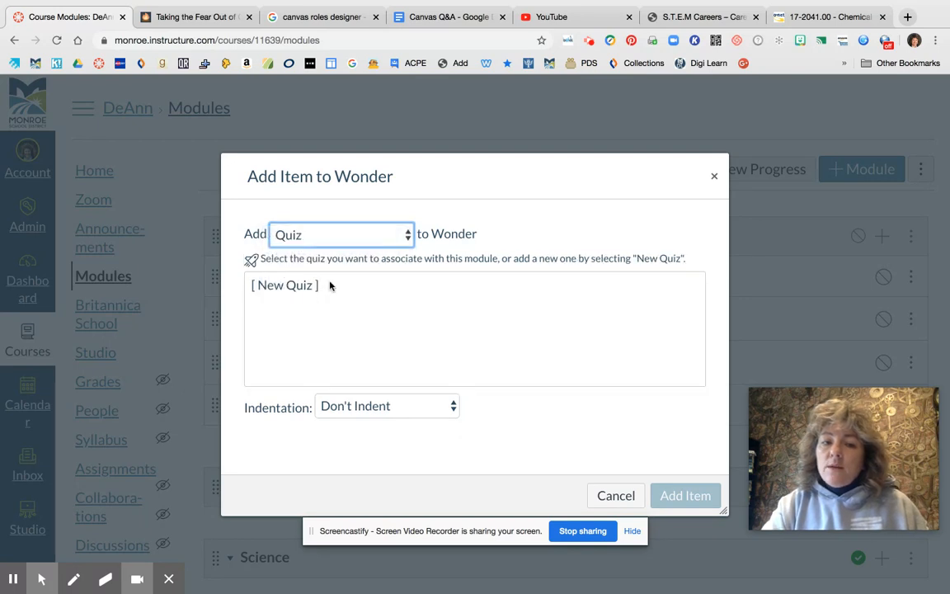
pyautogui.click(298, 288)
pyautogui.click(355, 408)
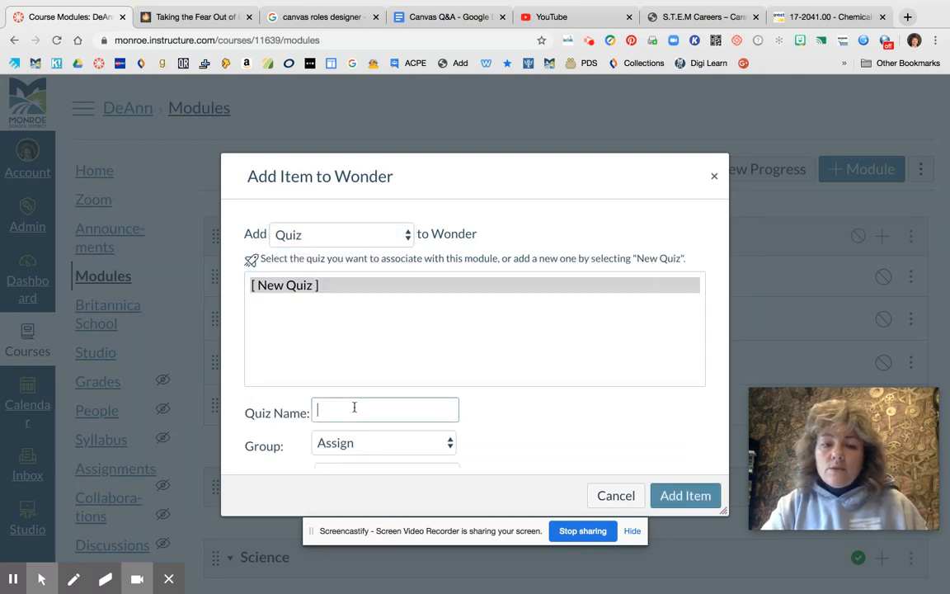
pyautogui.write('Chapt 1 Assessment')
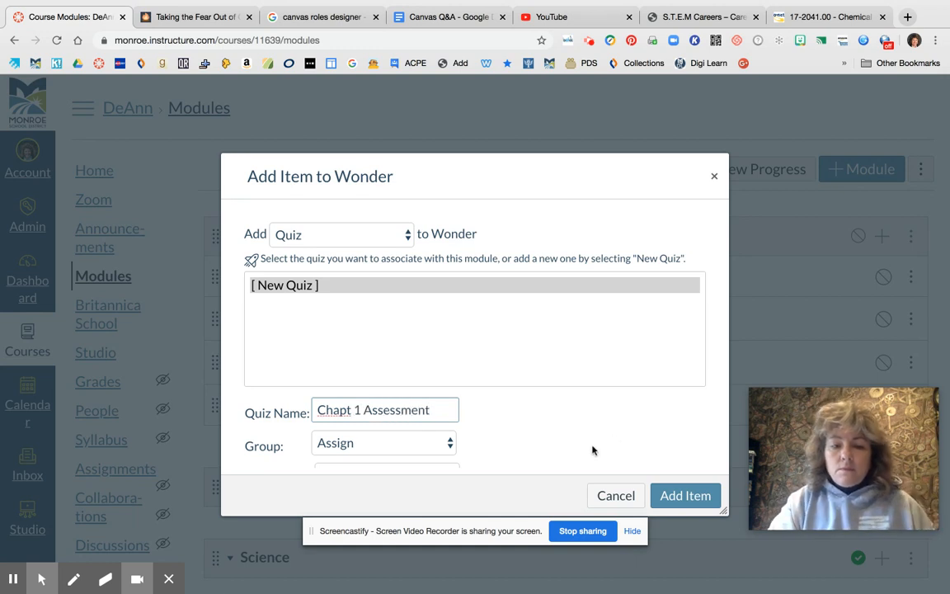
# Set the new quiz's indentation to 3 levels and its group to Assignments, and add it to the Wonder module.
pyautogui.scroll(-2, 591, 449)
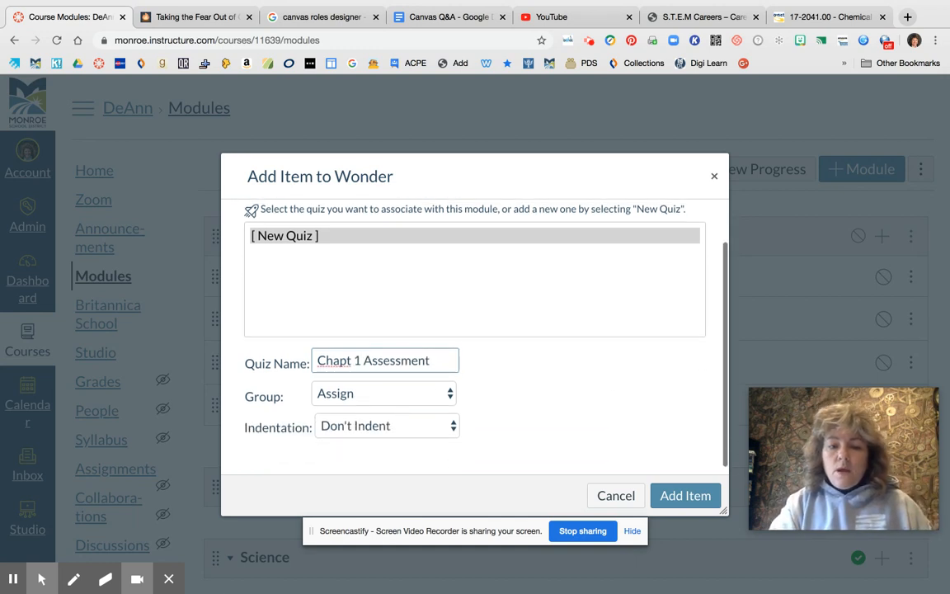
pyautogui.click(452, 425)
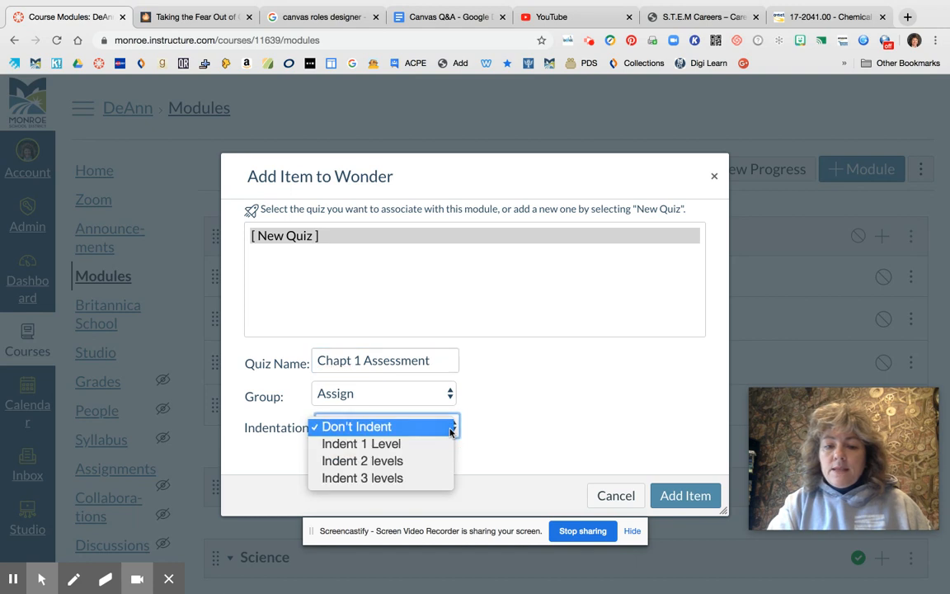
pyautogui.click(362, 478)
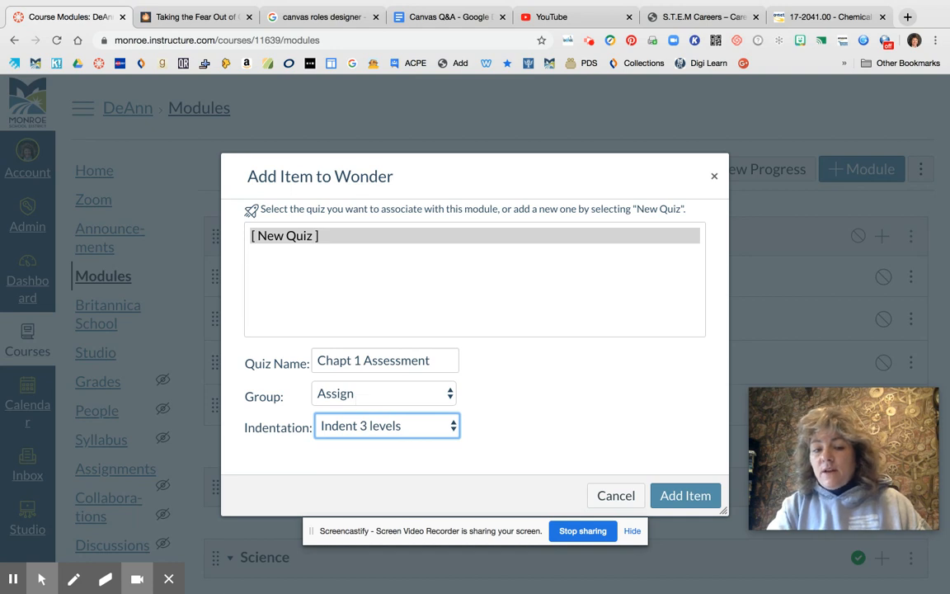
pyautogui.click(450, 396)
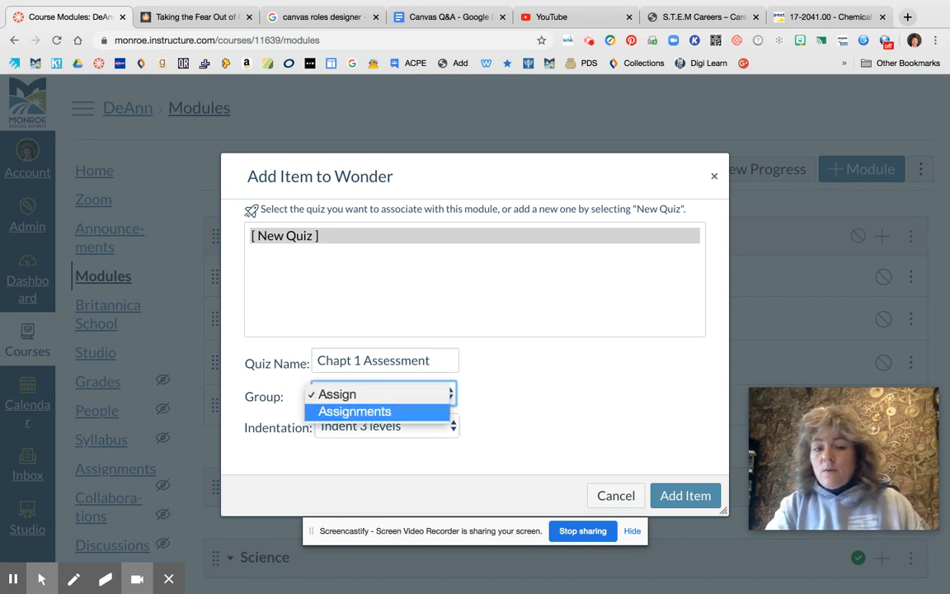
pyautogui.click(355, 411)
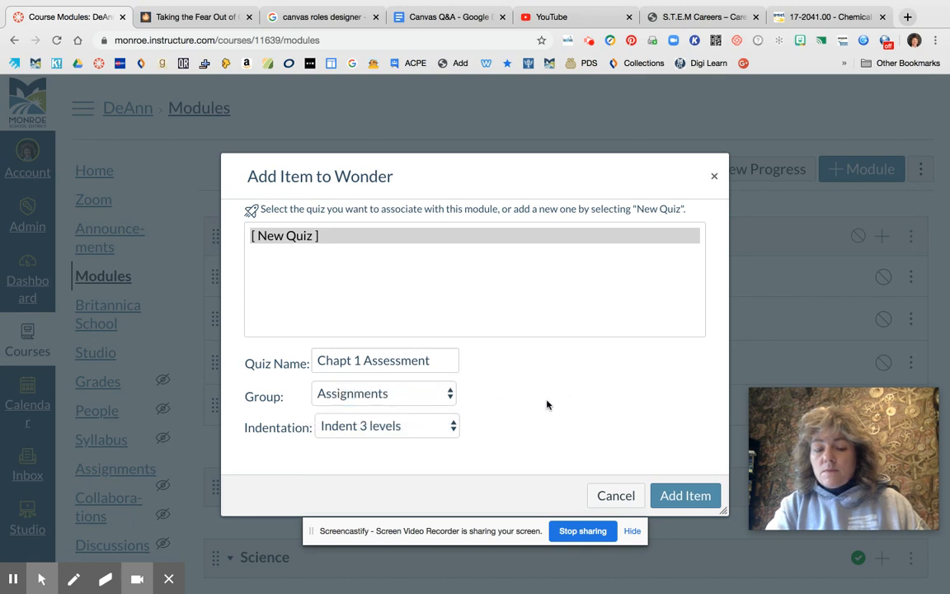
pyautogui.scroll(-2, 547, 405)
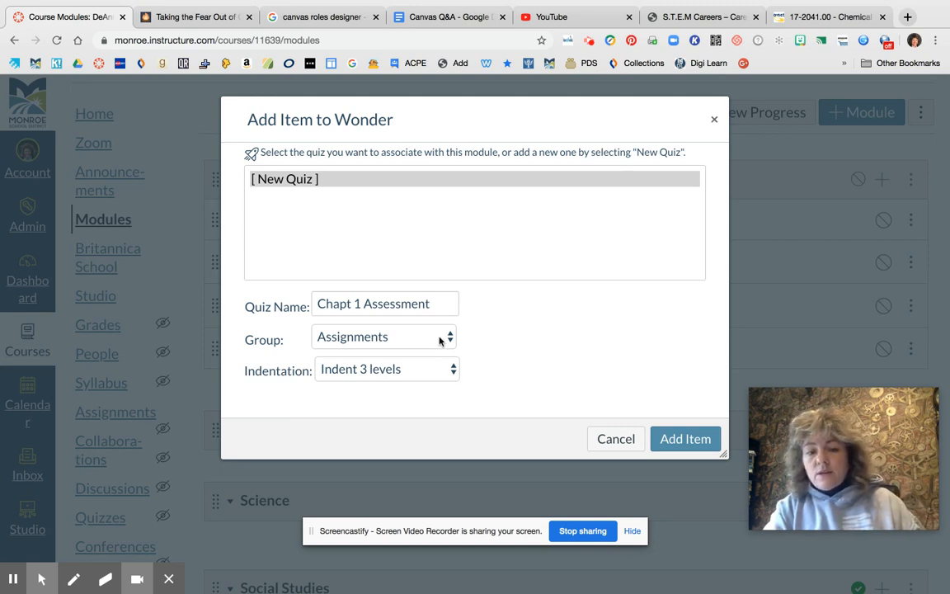
pyautogui.click(667, 438)
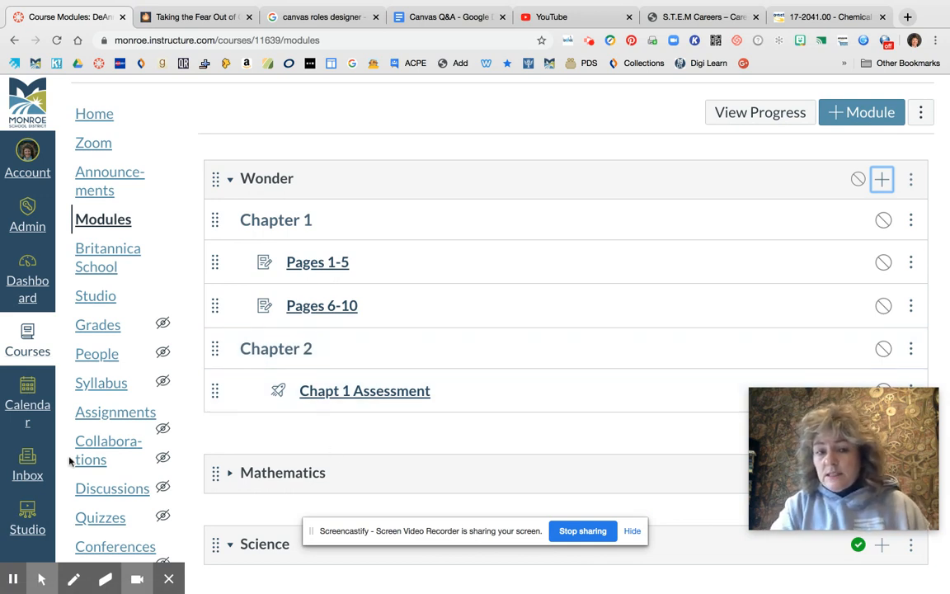
# Move the Chapt 1 Assessment quiz above the Chapter 2 header, directly beneath the Pages 6-10 assignment.
pyautogui.click(216, 389)
pyautogui.moveTo(216, 389); pyautogui.dragTo(208, 333)
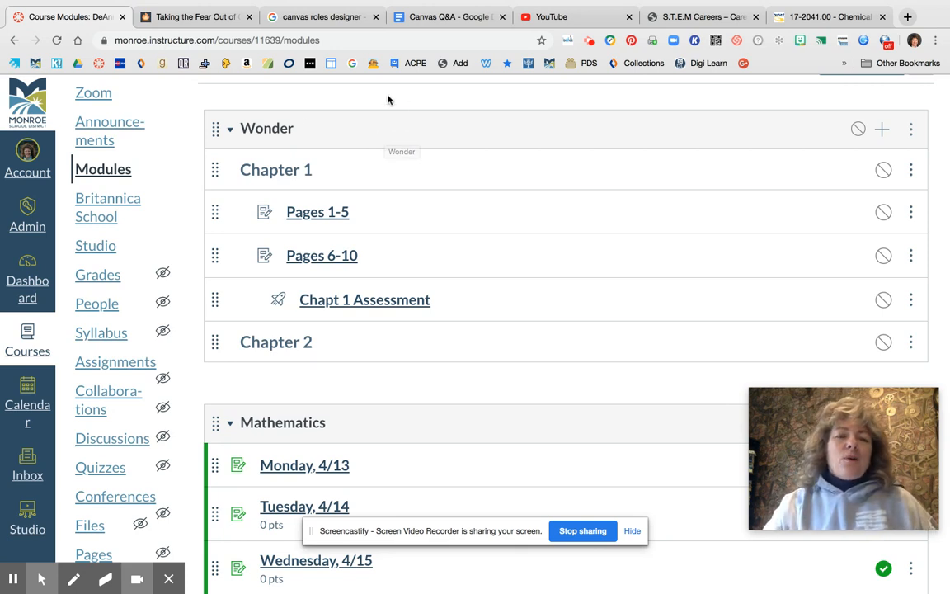
# Publish the whole Wonder module, then unpublish its Chapter 2 header, Chapt 1 Assessment quiz and Pages 6-10 assignment.
pyautogui.scroll(1, 502, 235)
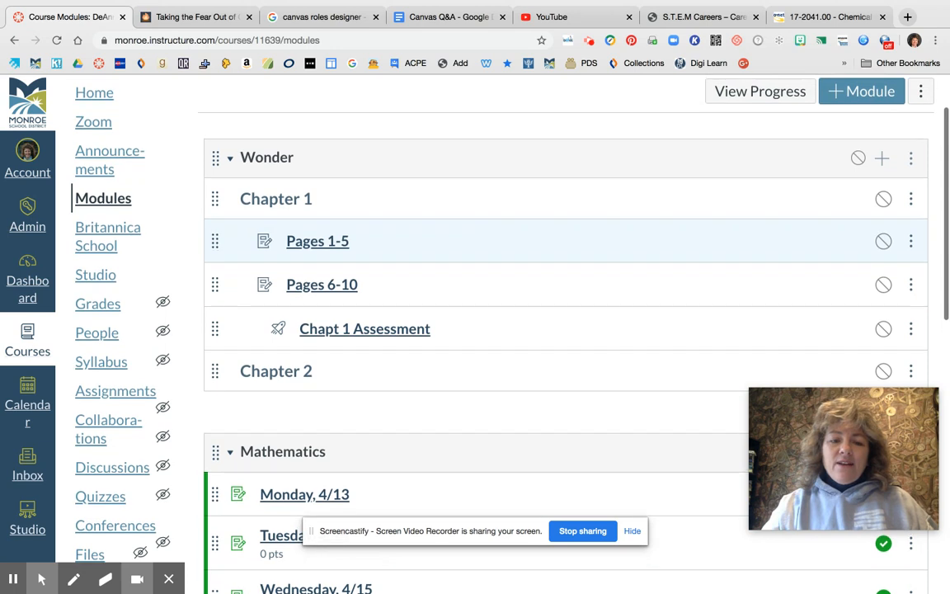
pyautogui.scroll(1, 621, 127)
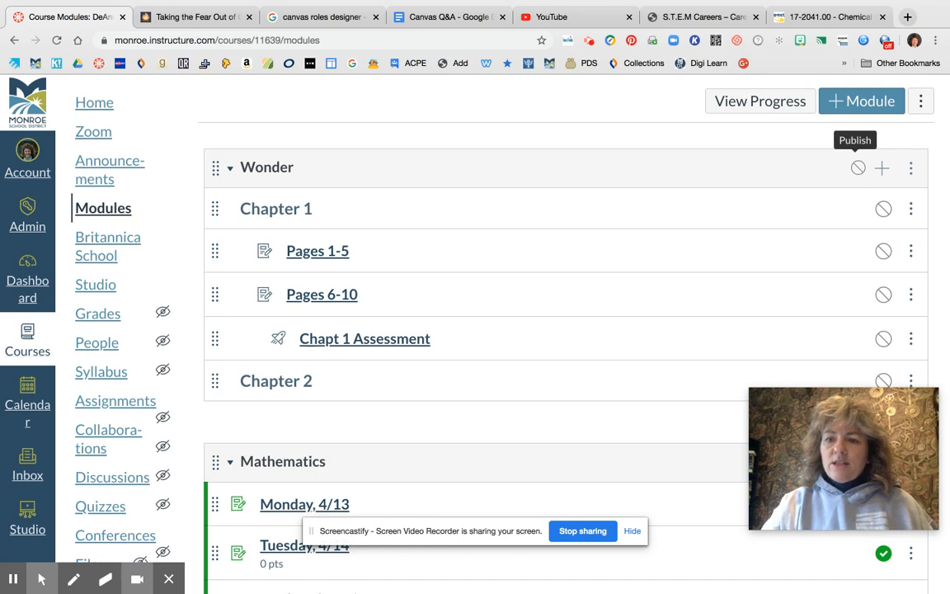
pyautogui.click(858, 169)
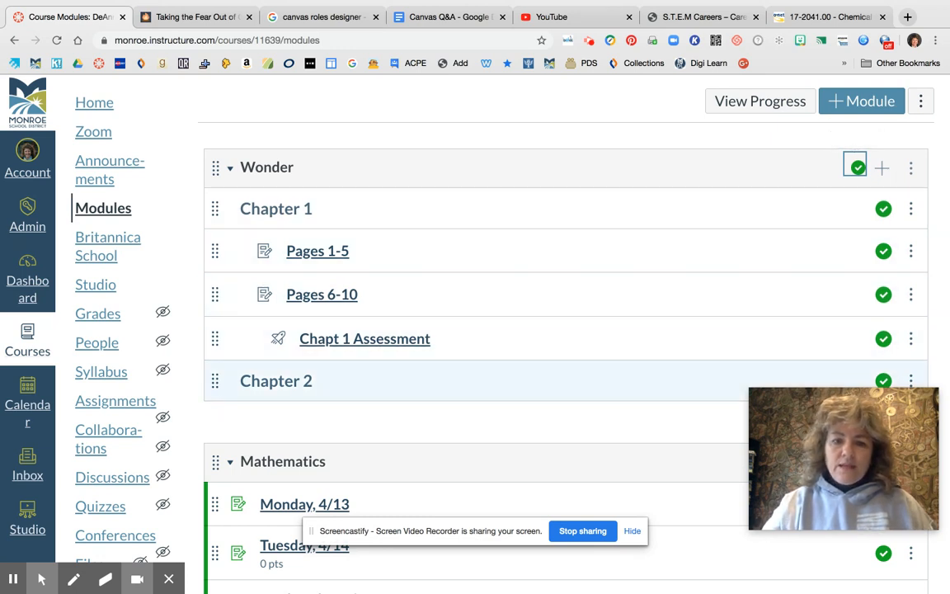
pyautogui.click(883, 380)
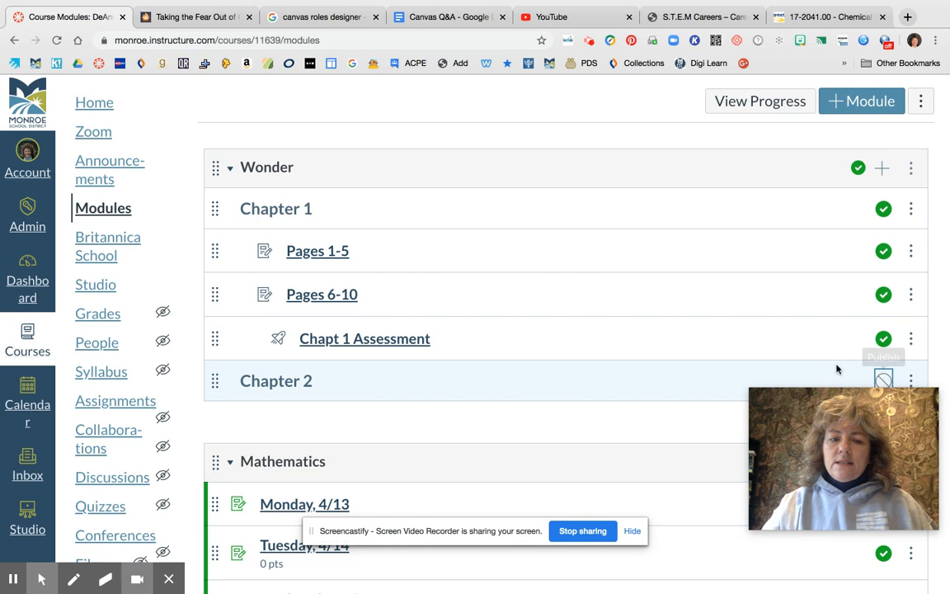
pyautogui.click(883, 338)
pyautogui.click(883, 295)
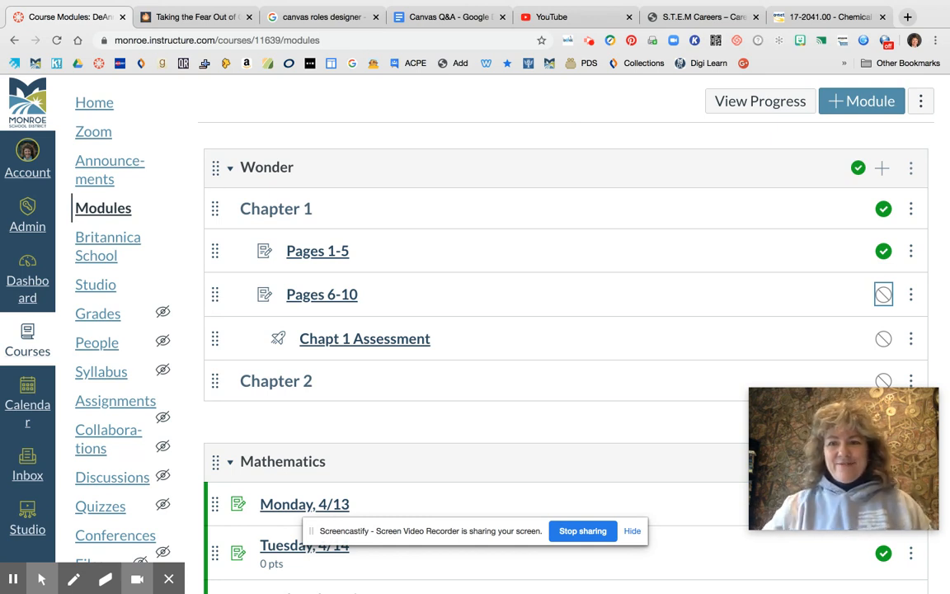
# Open the course home page, look over its weekly table and follow Monday's Mathematics picture to the linked assignment.
pyautogui.click(105, 111)
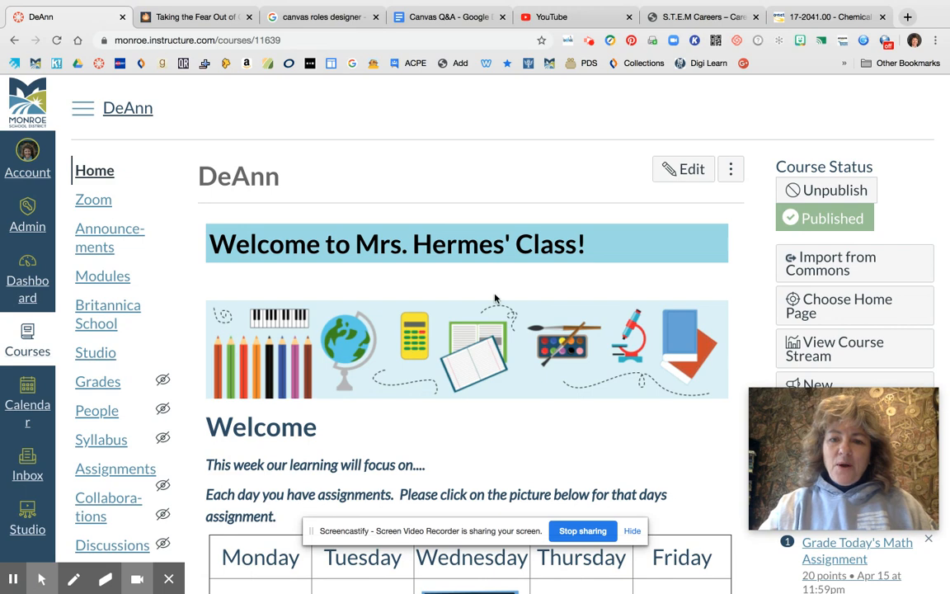
pyautogui.scroll(-1, 636, 288)
pyautogui.scroll(-3, 636, 288)
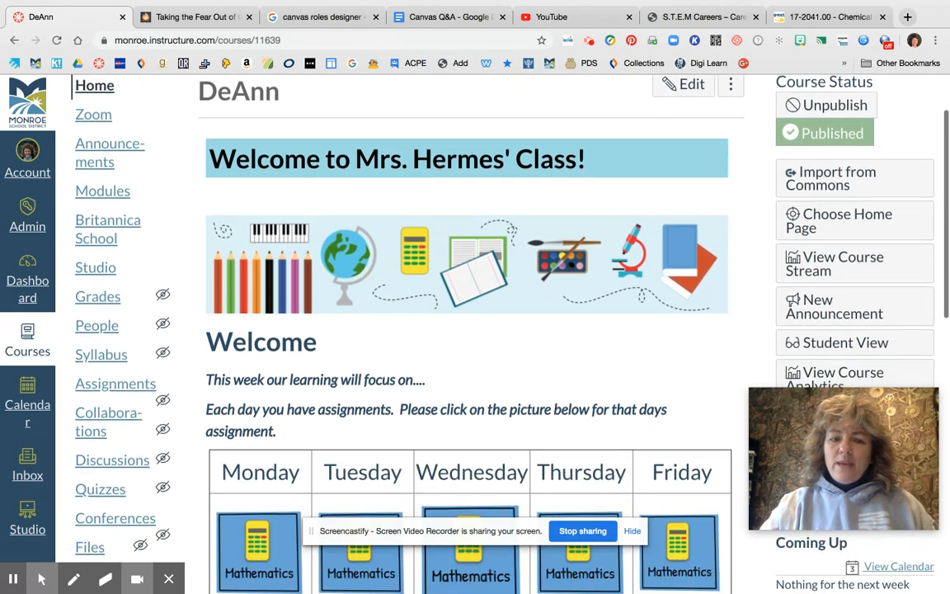
pyautogui.scroll(-5, 461, 330)
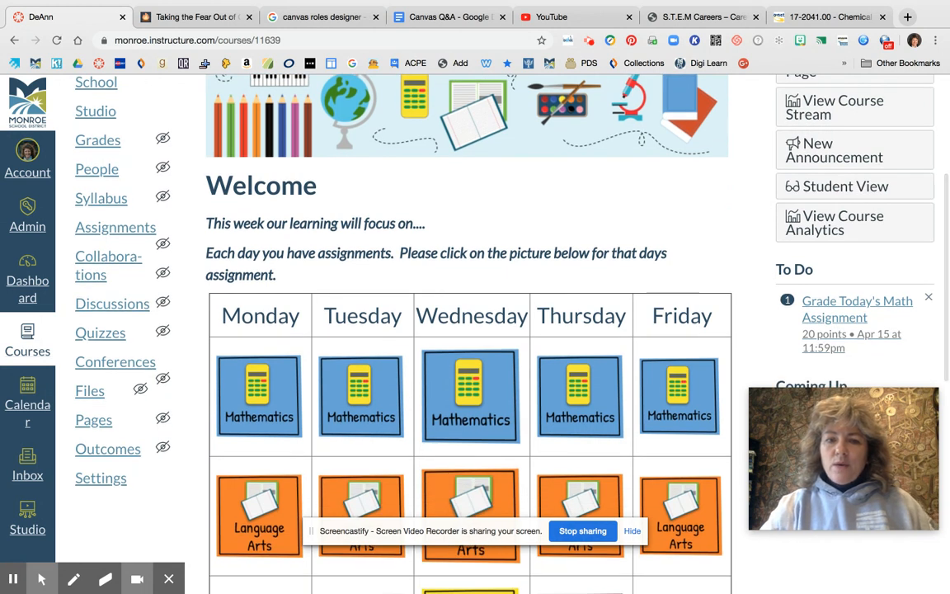
pyautogui.scroll(-1, 550, 356)
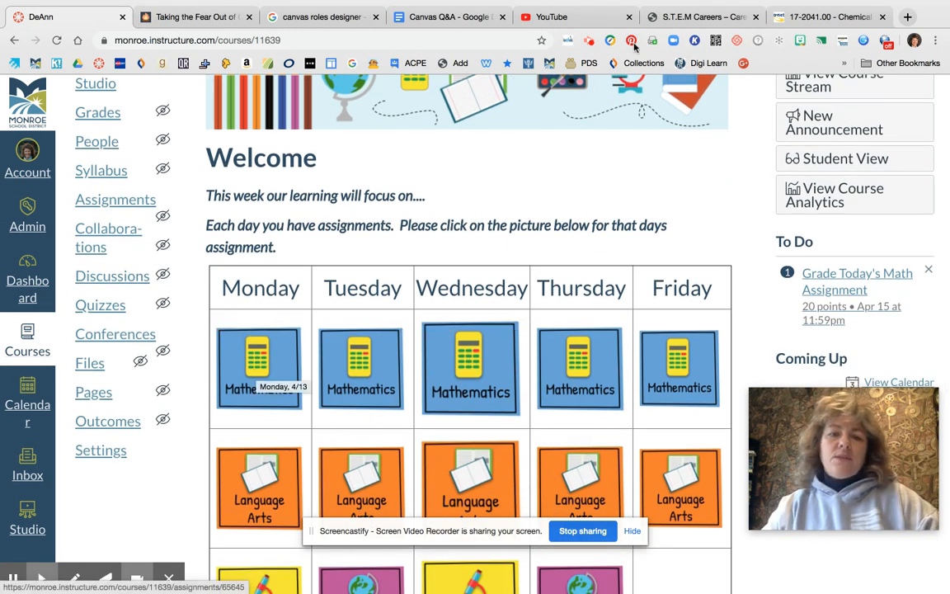
pyautogui.scroll(5, 649, 156)
pyautogui.scroll(-6, 462, 78)
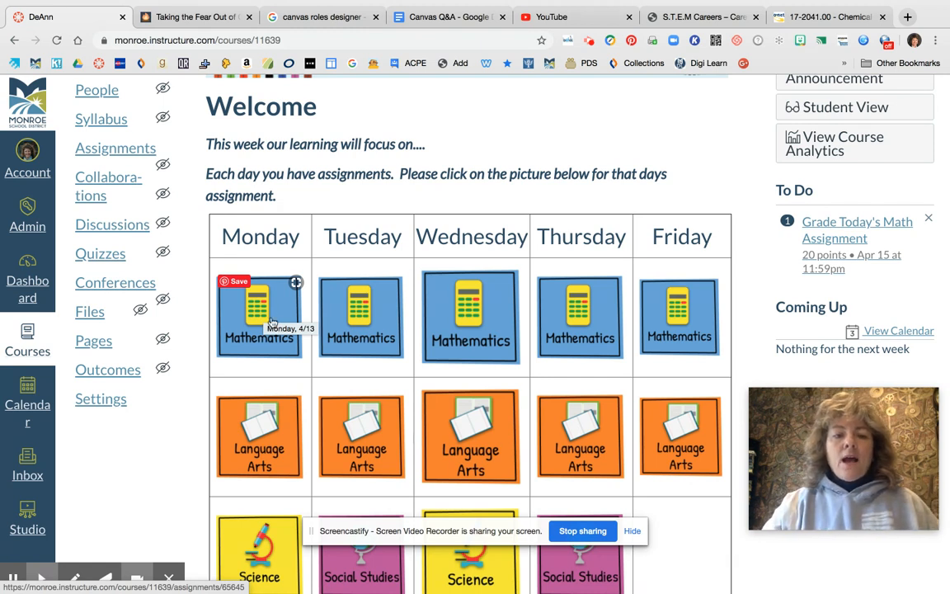
pyautogui.click(251, 296)
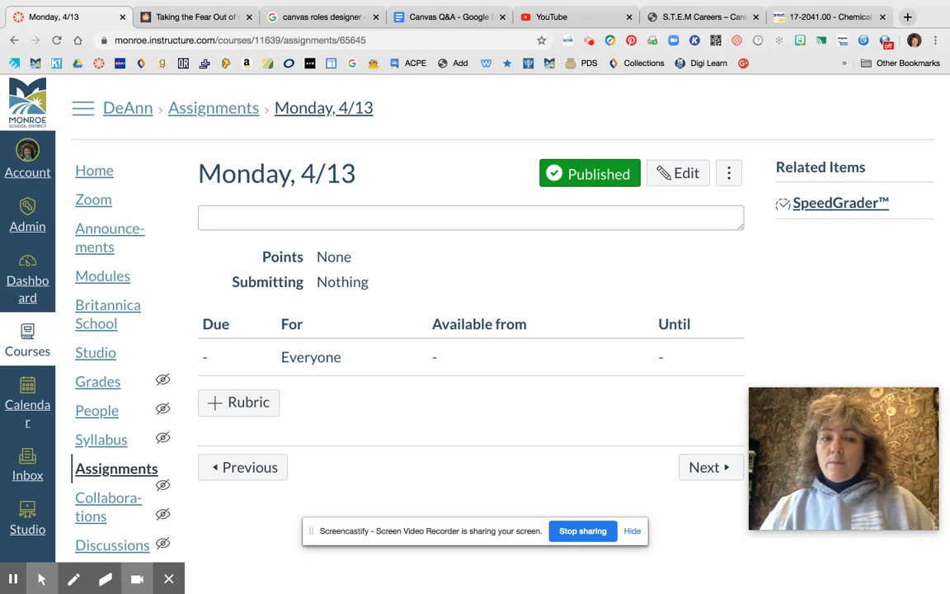
# Return to the course home page and review the welcome text and the weekly subject table.
pyautogui.click(107, 179)
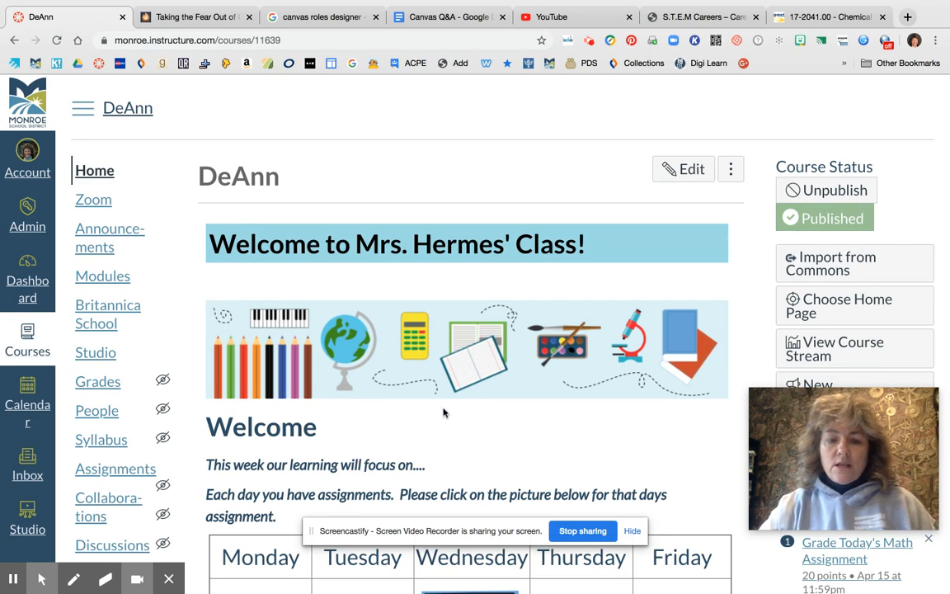
pyautogui.scroll(-1, 443, 413)
pyautogui.scroll(-5, 443, 412)
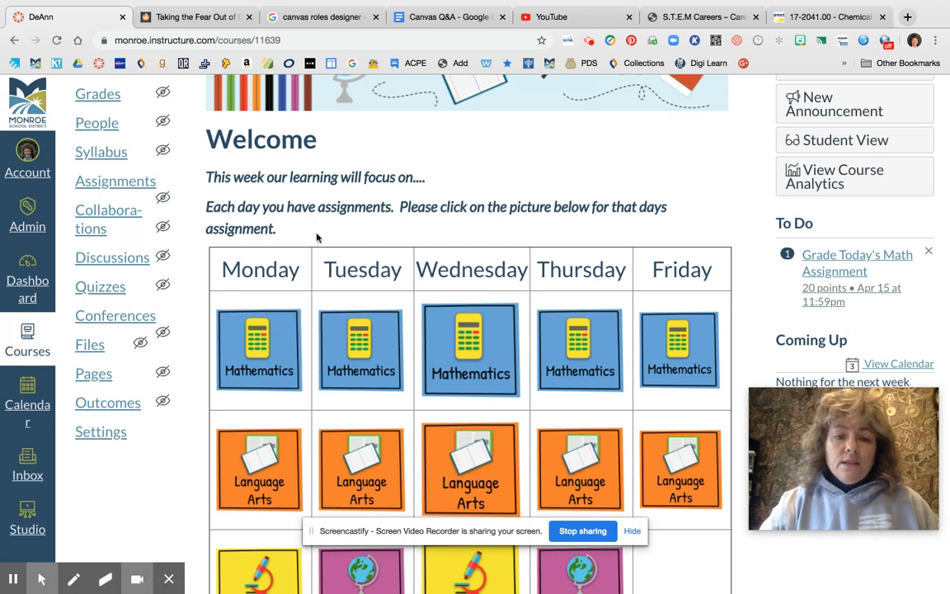
pyautogui.scroll(-2, 316, 237)
pyautogui.scroll(5, 469, 329)
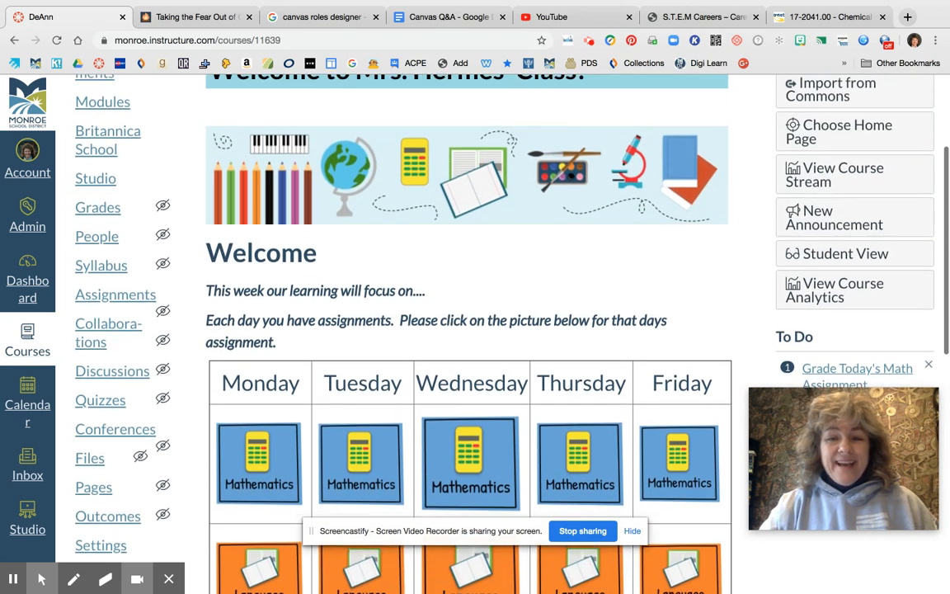
pyautogui.scroll(4, 468, 330)
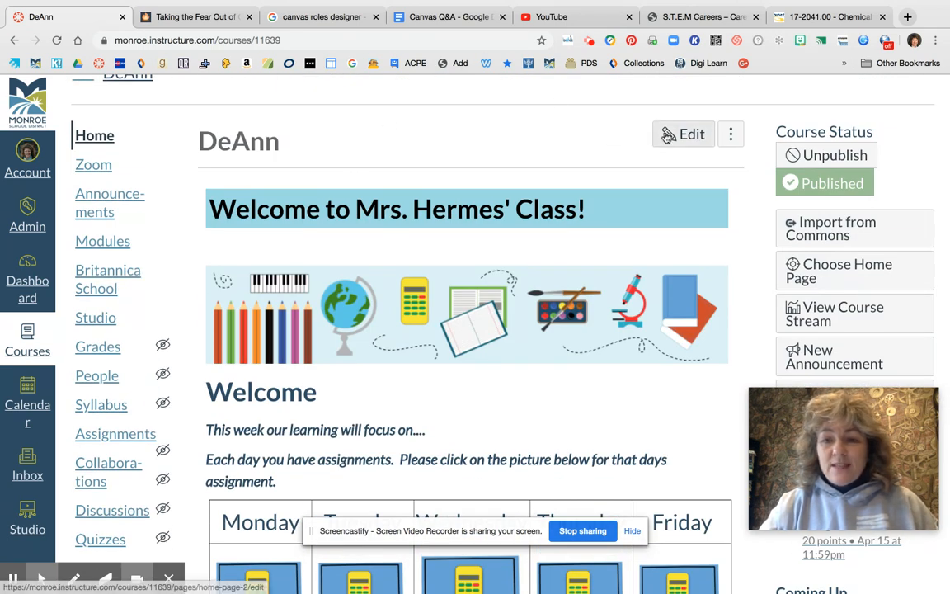
# Open the home page for editing and enlarge the content editing area downward.
pyautogui.click(668, 134)
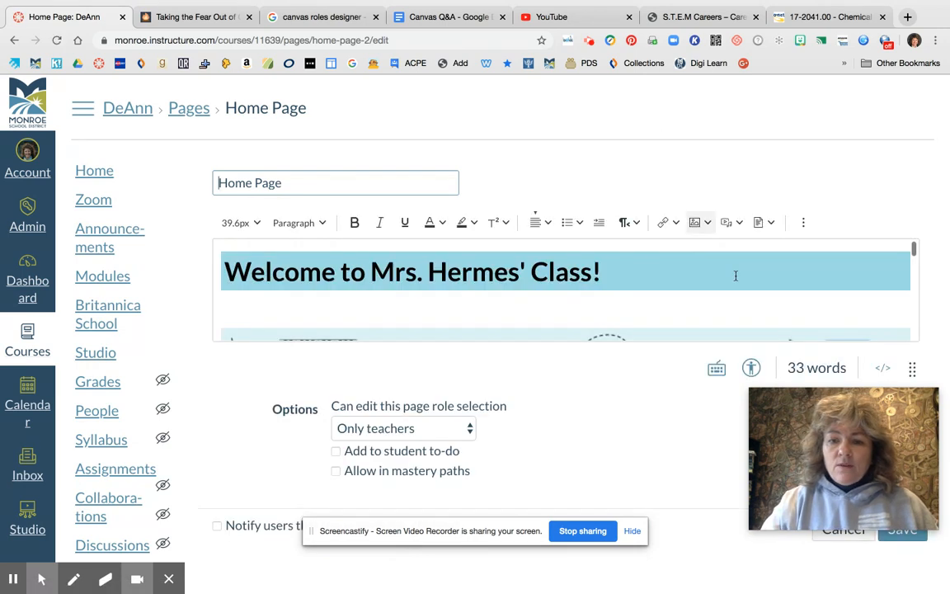
pyautogui.scroll(-2, 729, 290)
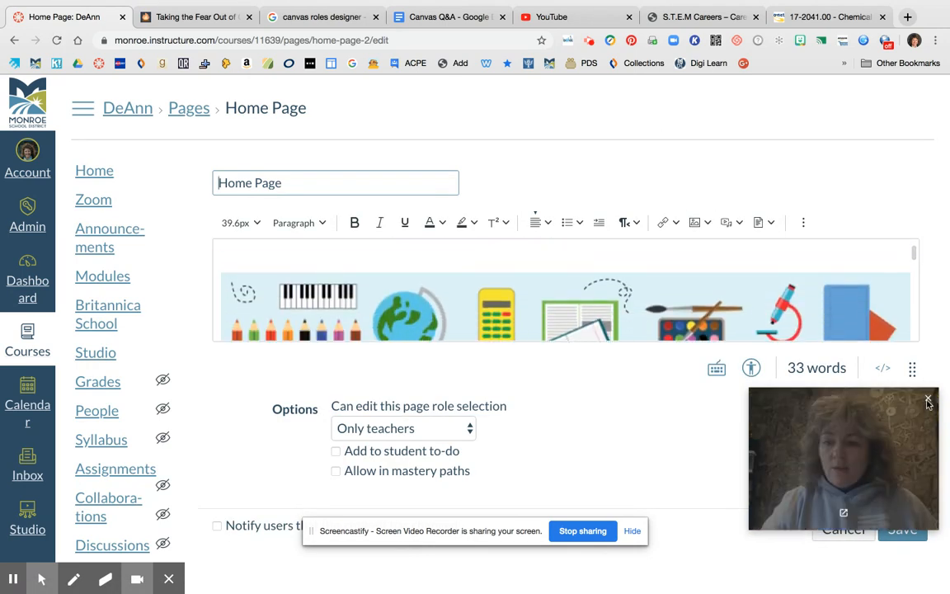
pyautogui.moveTo(912, 370); pyautogui.dragTo(927, 560)
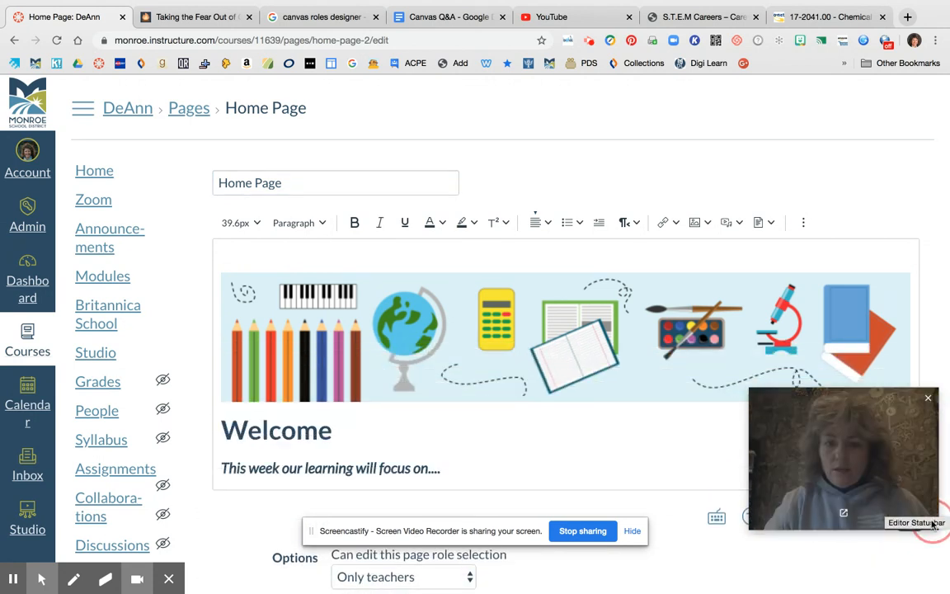
# Remove the existing link from the Mathematics picture in the table's Monday column.
pyautogui.scroll(-5, 758, 282)
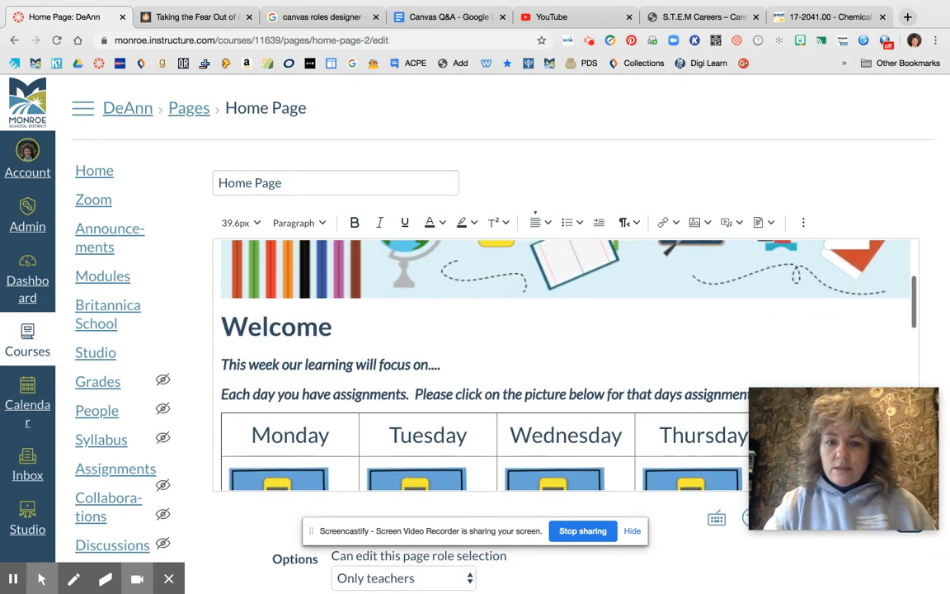
pyautogui.scroll(-2, 403, 369)
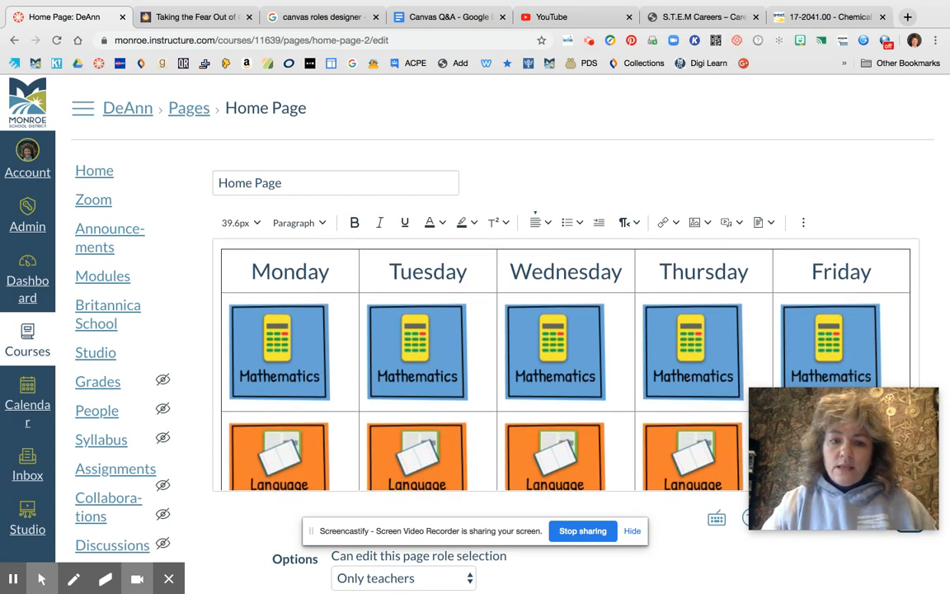
pyautogui.click(283, 350)
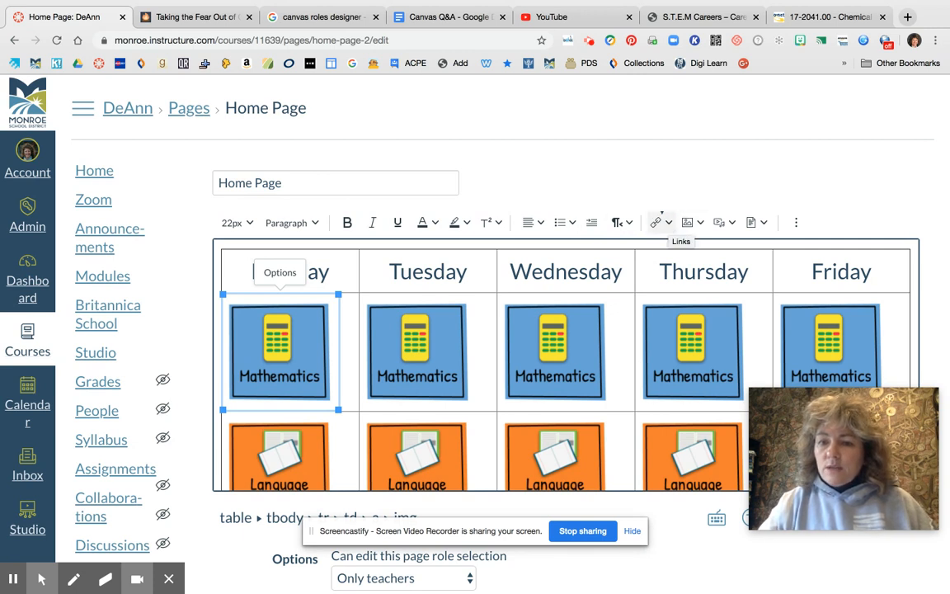
pyautogui.click(667, 223)
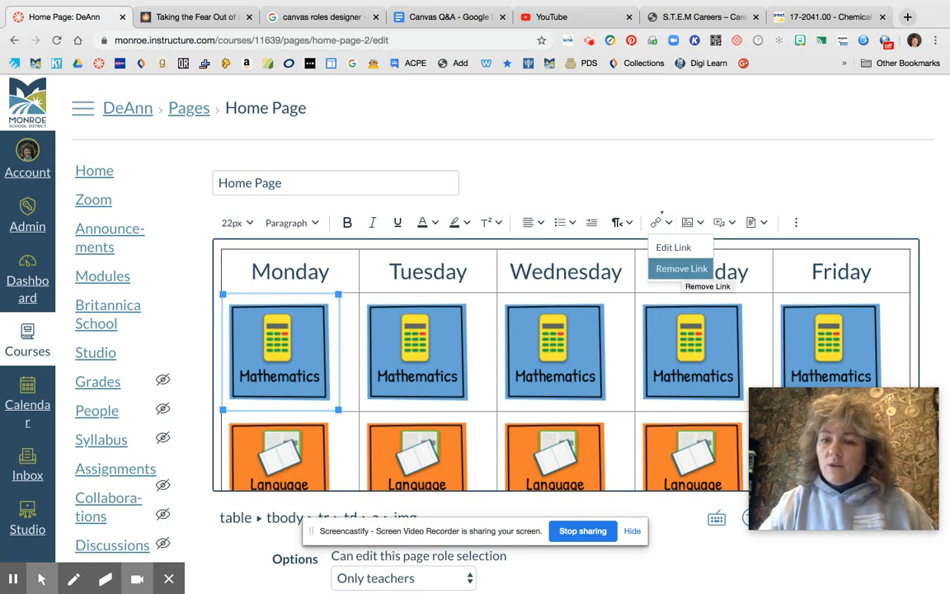
pyautogui.click(682, 268)
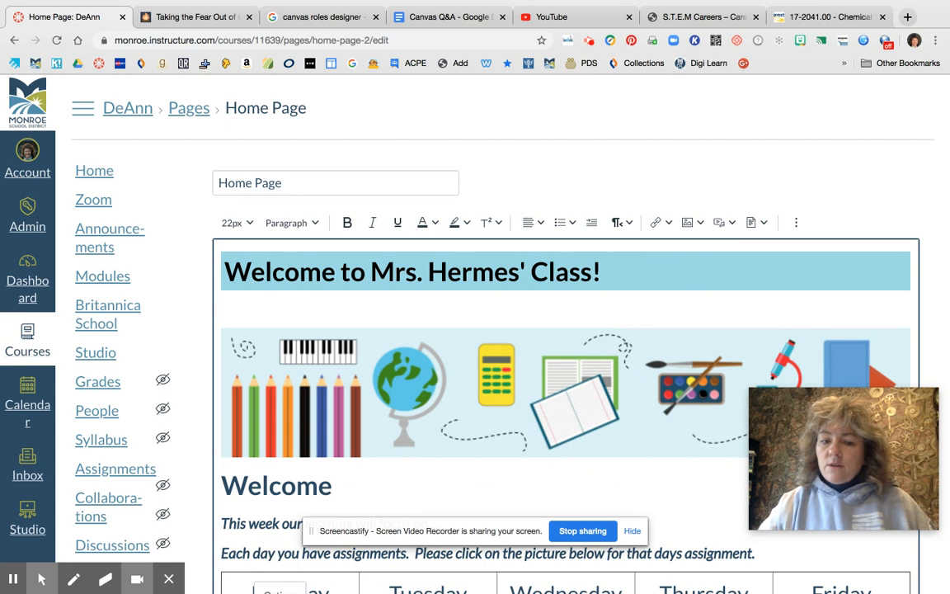
# Link Monday's Mathematics picture to the course assignment "Monday, 4/13" and look over the edited page down to its end.
pyautogui.scroll(-5, 615, 349)
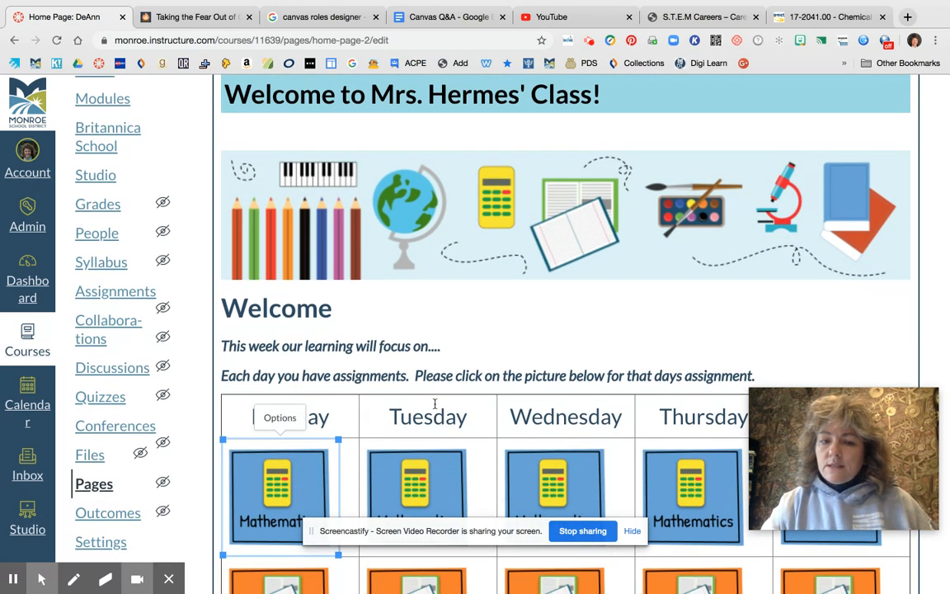
pyautogui.scroll(3, 517, 344)
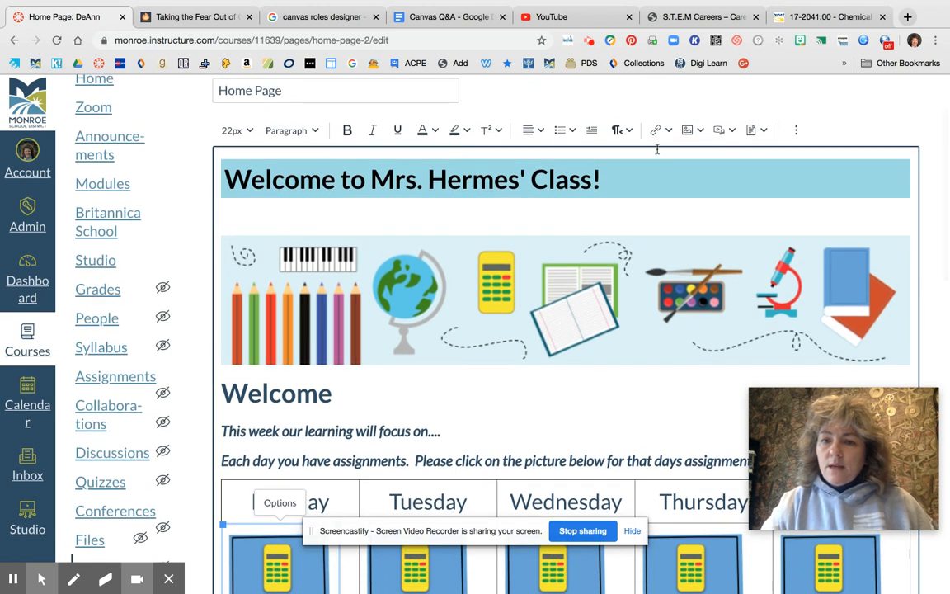
pyautogui.click(666, 130)
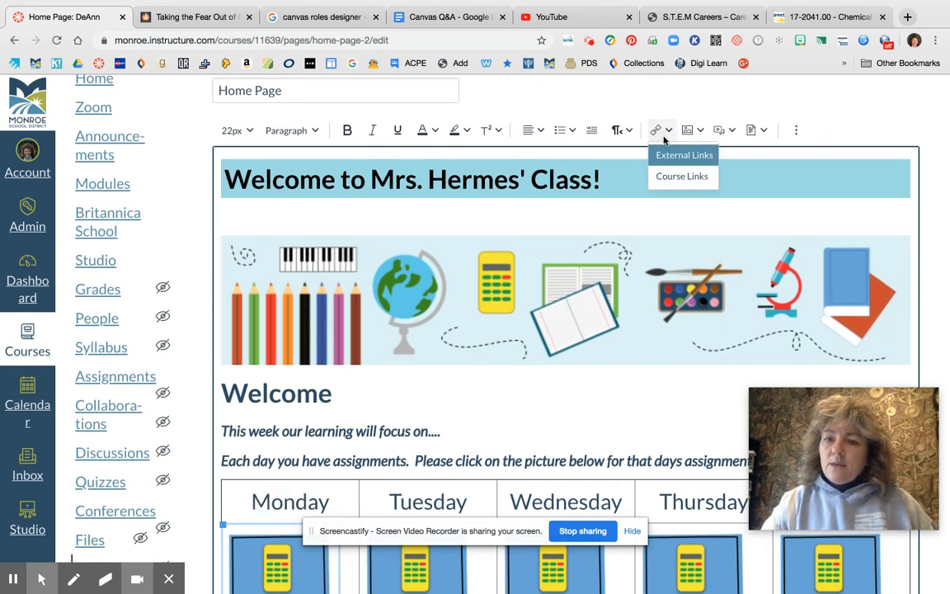
pyautogui.click(681, 175)
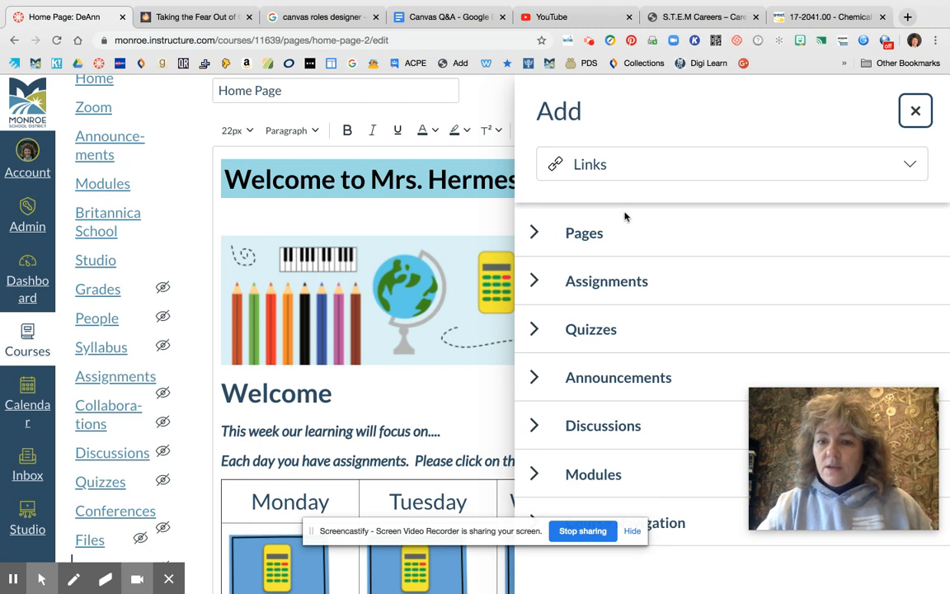
pyautogui.click(535, 281)
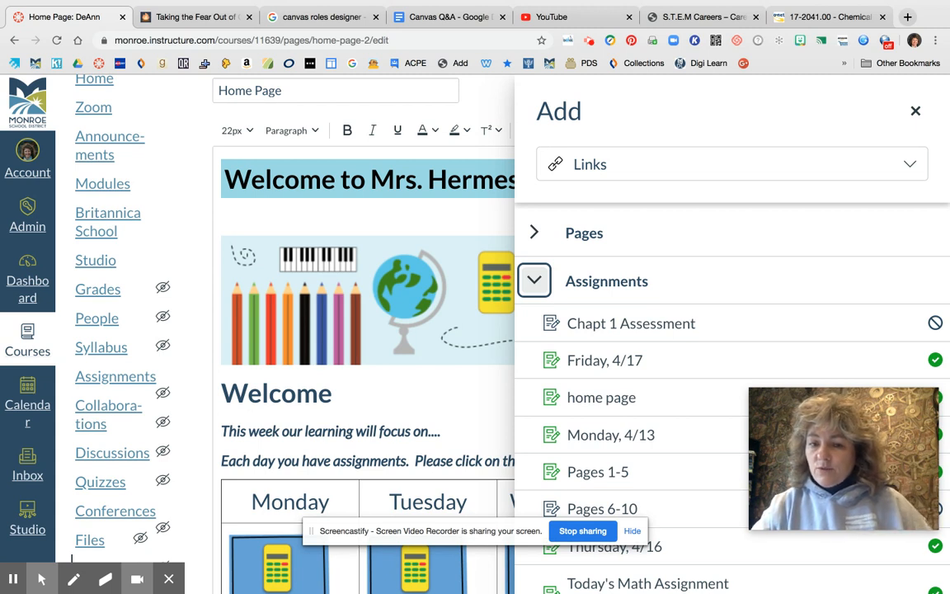
pyautogui.scroll(-2, 727, 271)
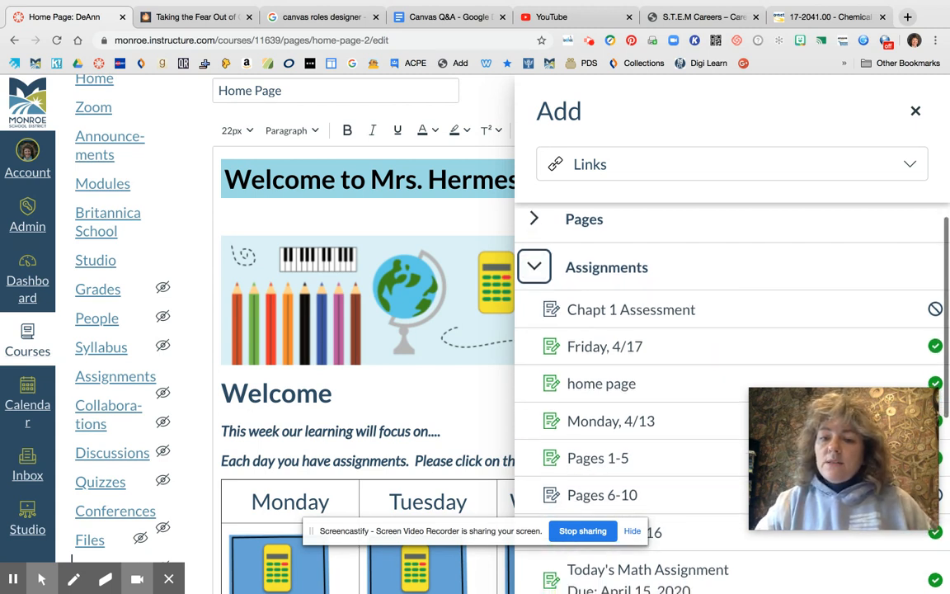
pyautogui.scroll(-4, 727, 248)
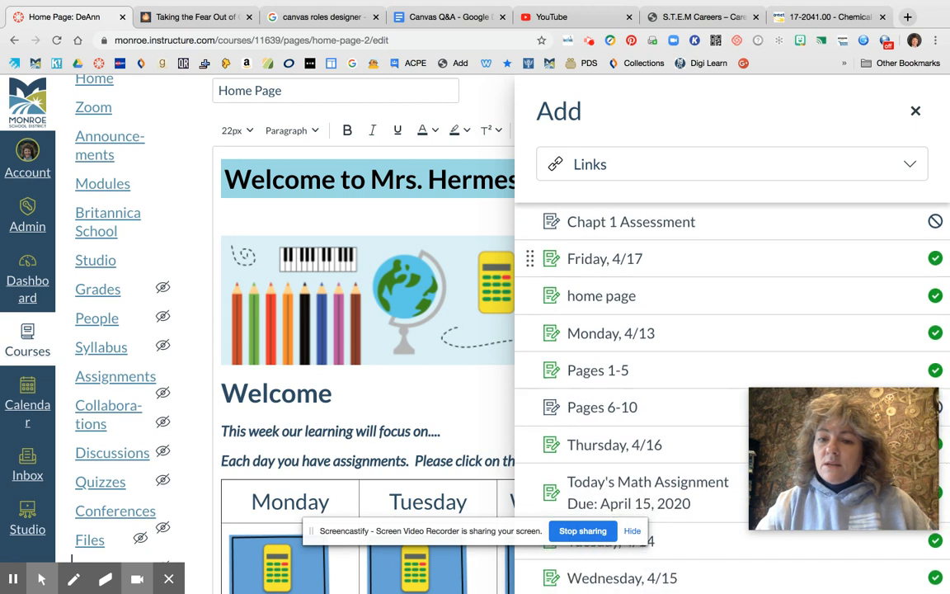
pyautogui.scroll(-2, 659, 282)
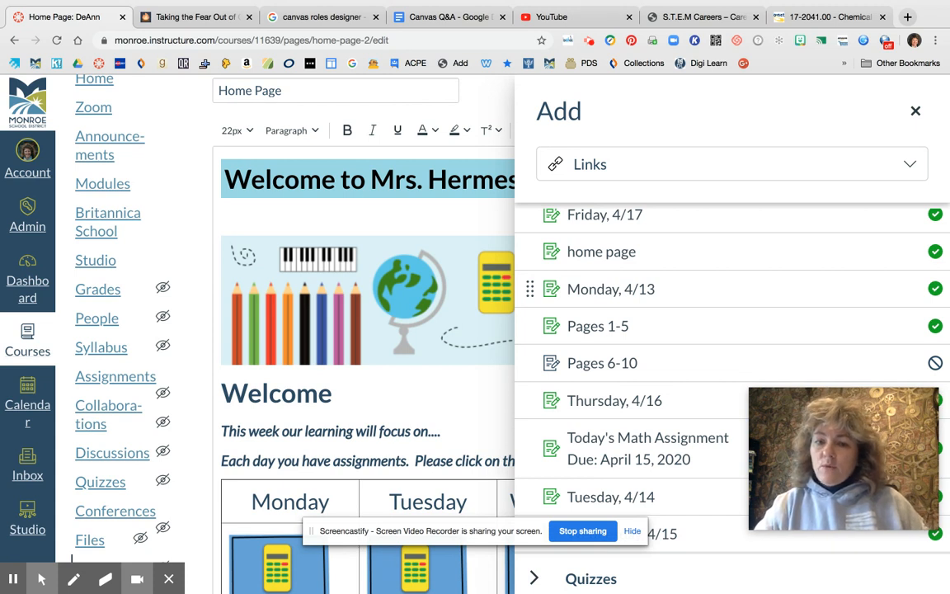
pyautogui.click(575, 291)
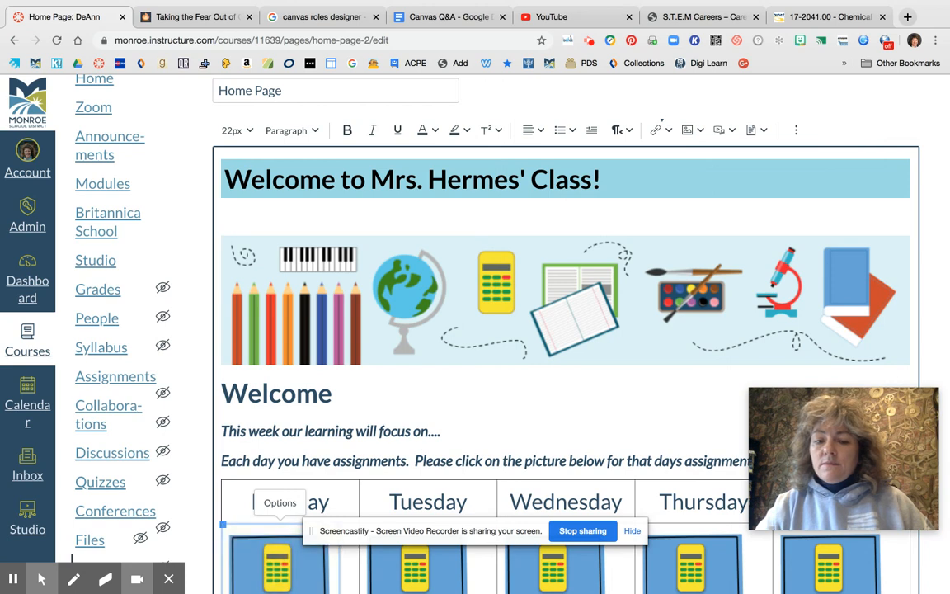
pyautogui.scroll(-3, 542, 329)
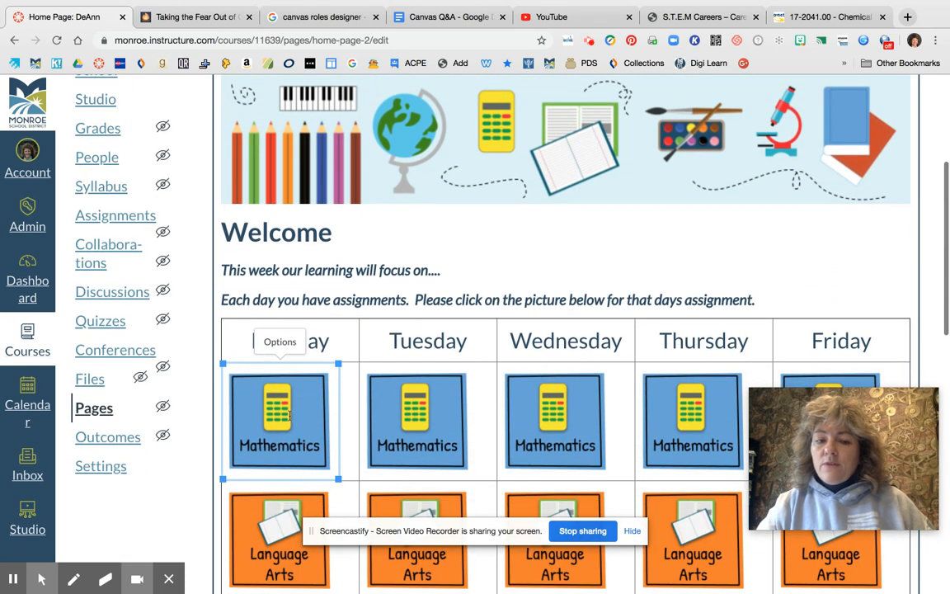
pyautogui.scroll(5, 713, 208)
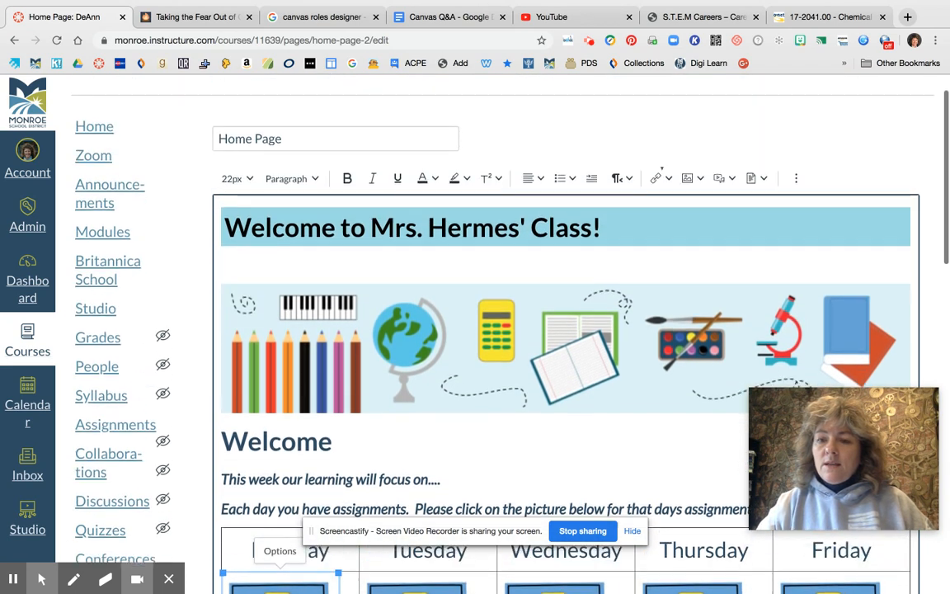
pyautogui.scroll(-12, 659, 220)
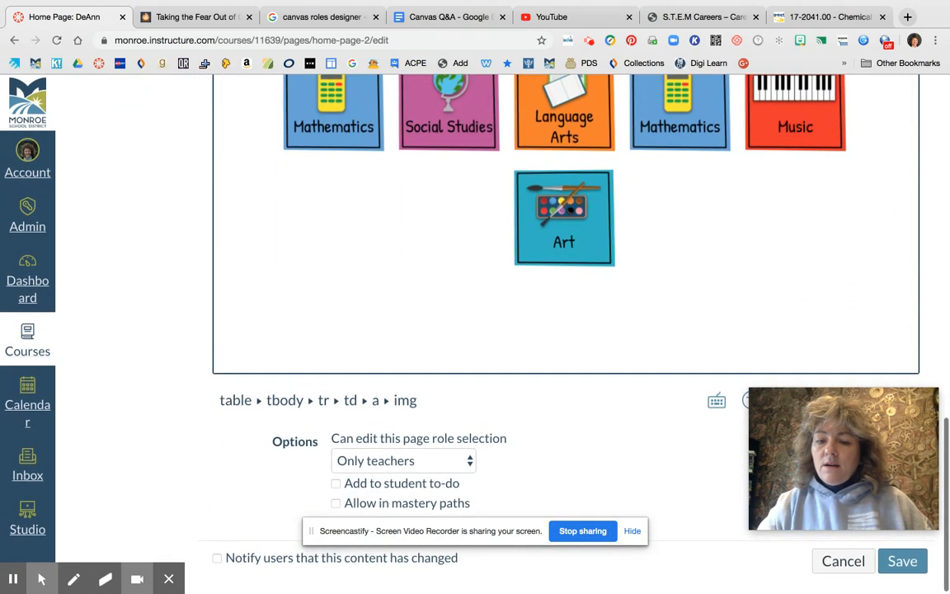
# Save the home page and test the link on Monday's Mathematics picture.
pyautogui.click(901, 577)
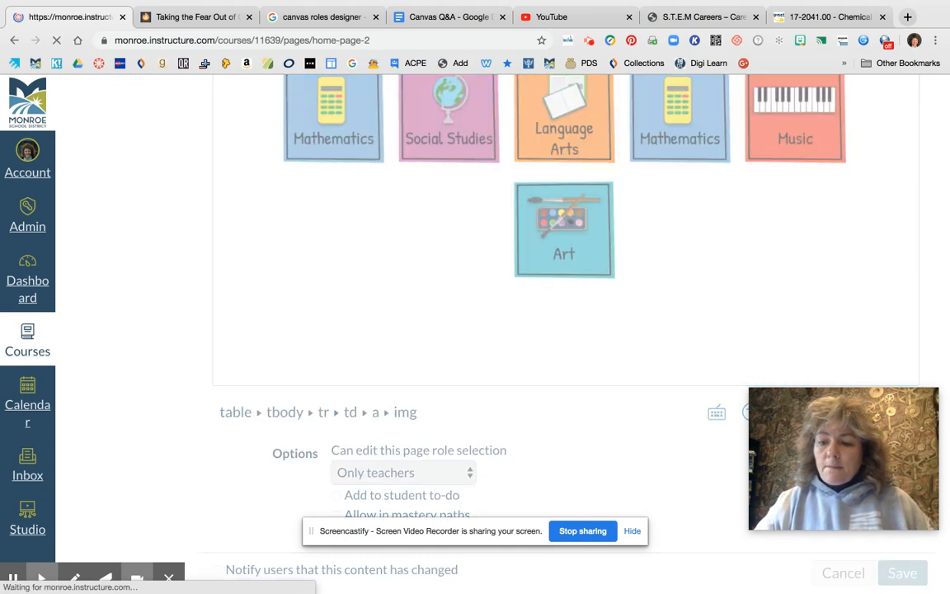
pyautogui.scroll(-3, 564, 330)
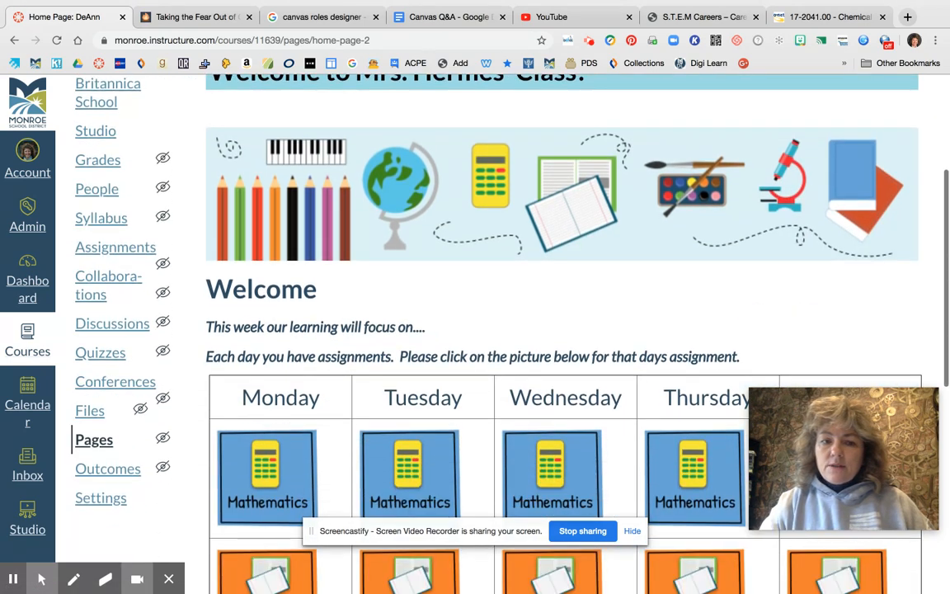
pyautogui.scroll(-4, 358, 301)
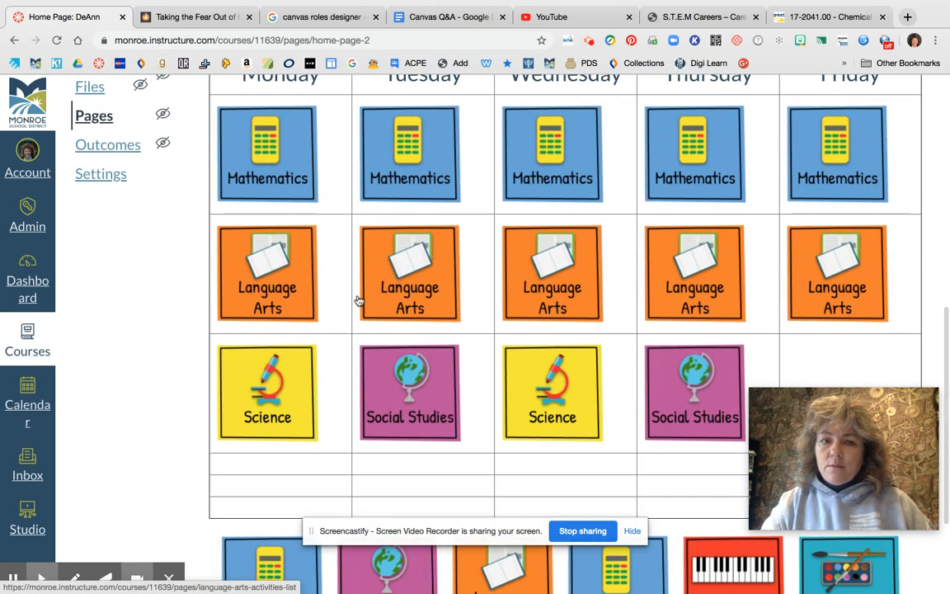
pyautogui.click(264, 151)
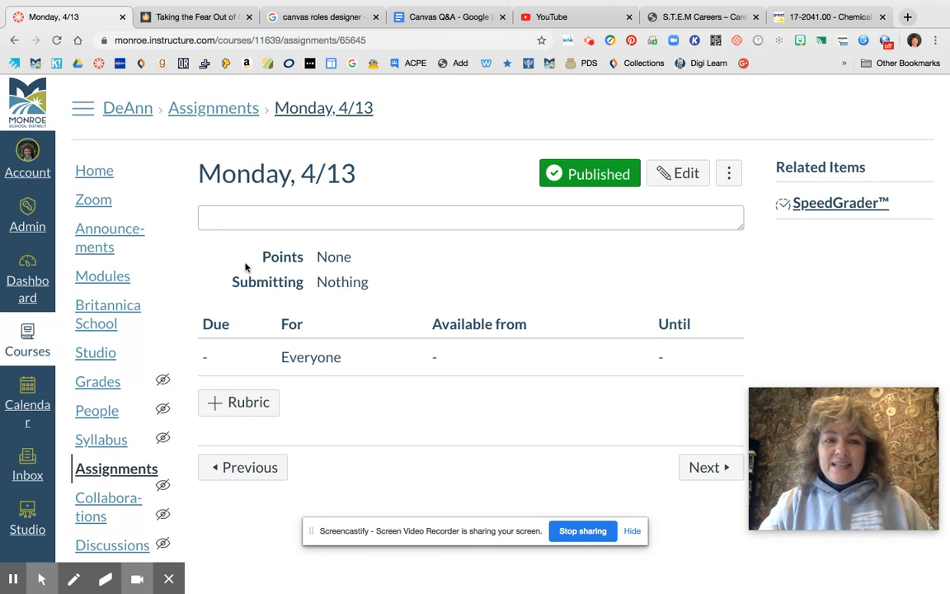
# Return to the course home page and look over the subject pictures in the weekly table.
pyautogui.click(95, 170)
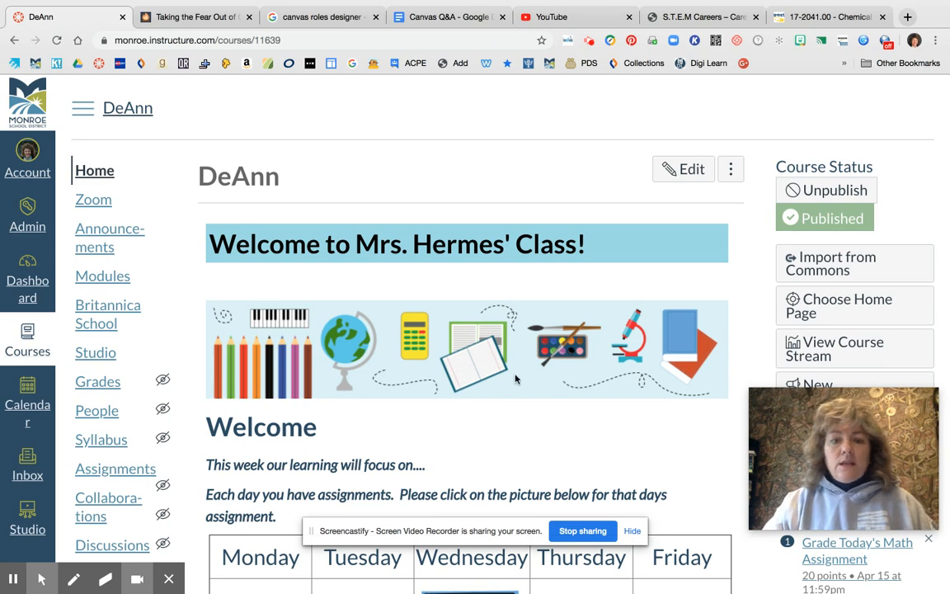
pyautogui.scroll(-5, 561, 409)
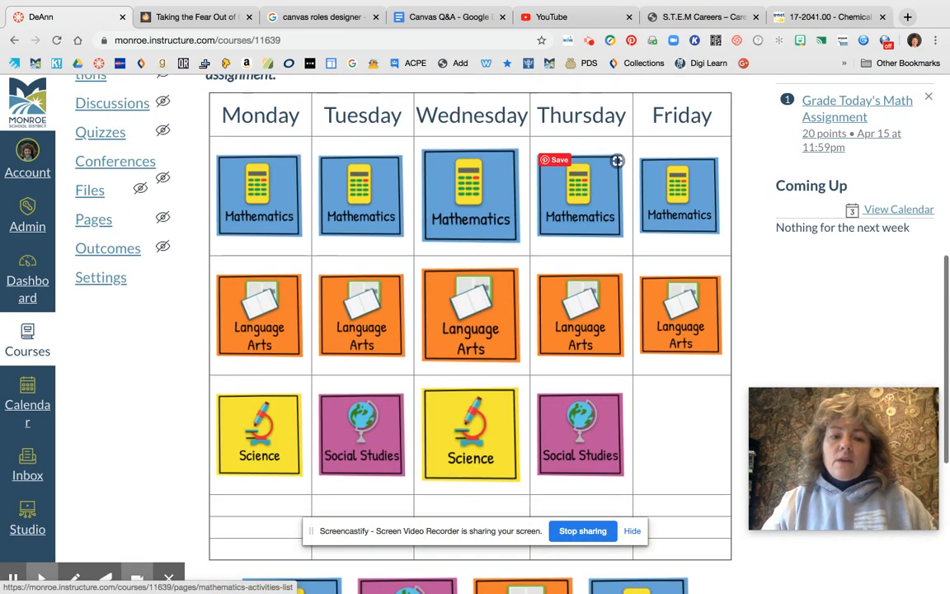
pyautogui.scroll(1, 578, 314)
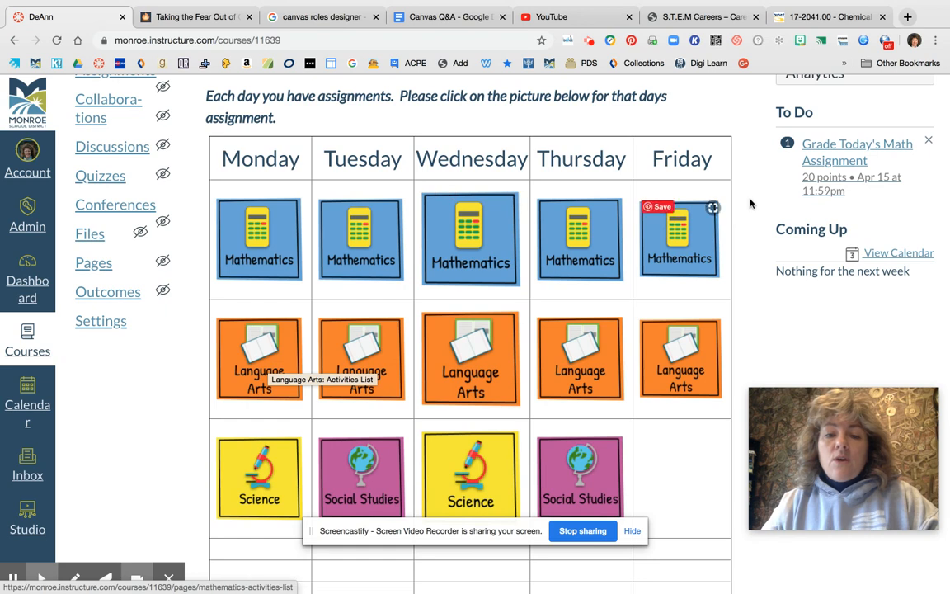
pyautogui.scroll(3, 746, 201)
pyautogui.scroll(1, 727, 138)
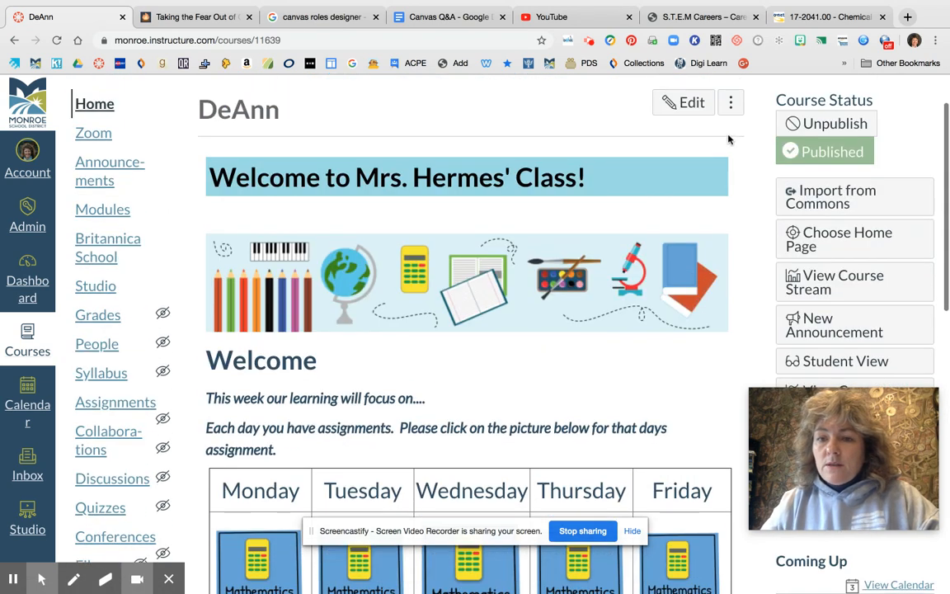
# Open the home page in an enlarged editing area and remove the existing link from Monday's Language Arts picture.
pyautogui.click(688, 102)
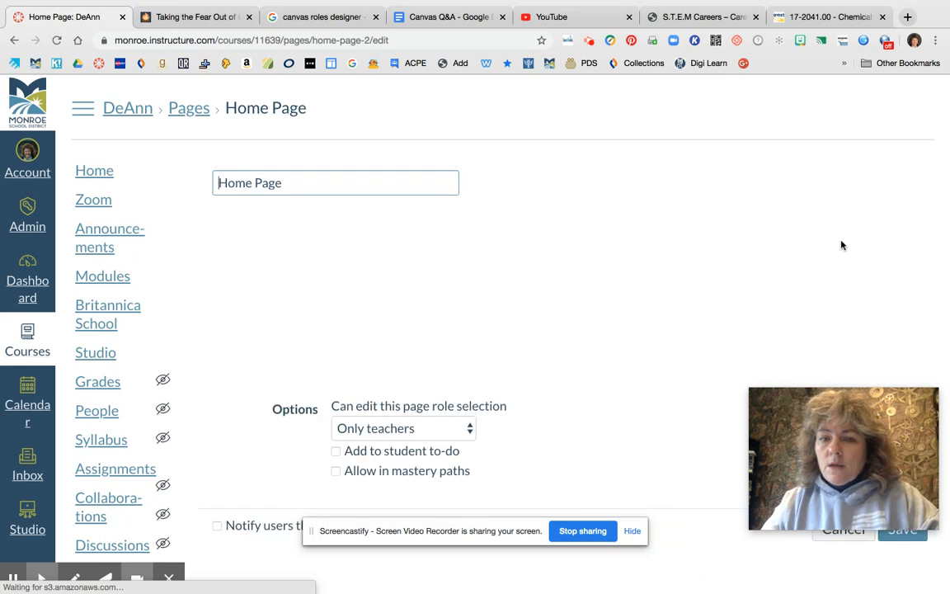
pyautogui.moveTo(912, 368); pyautogui.dragTo(911, 550)
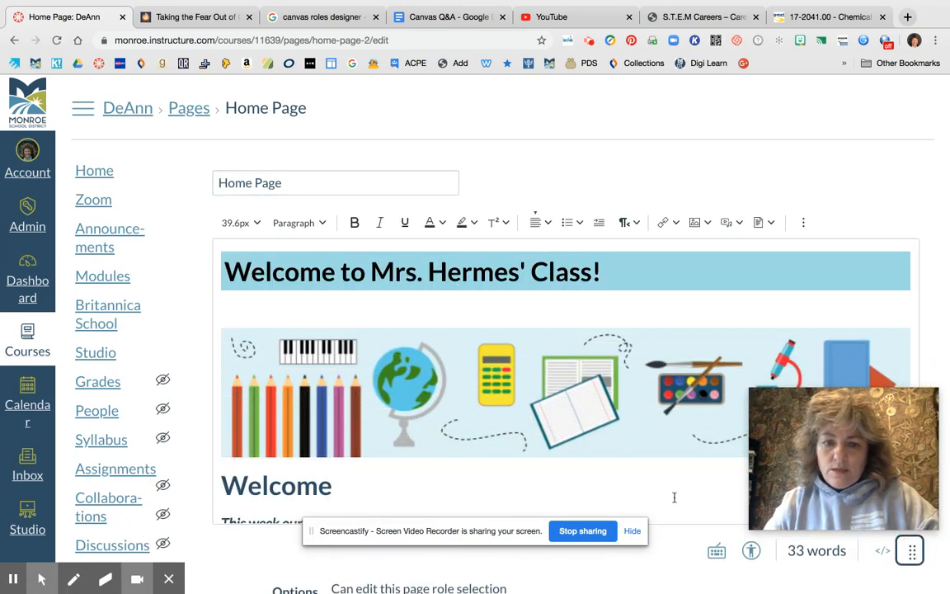
pyautogui.scroll(-5, 673, 497)
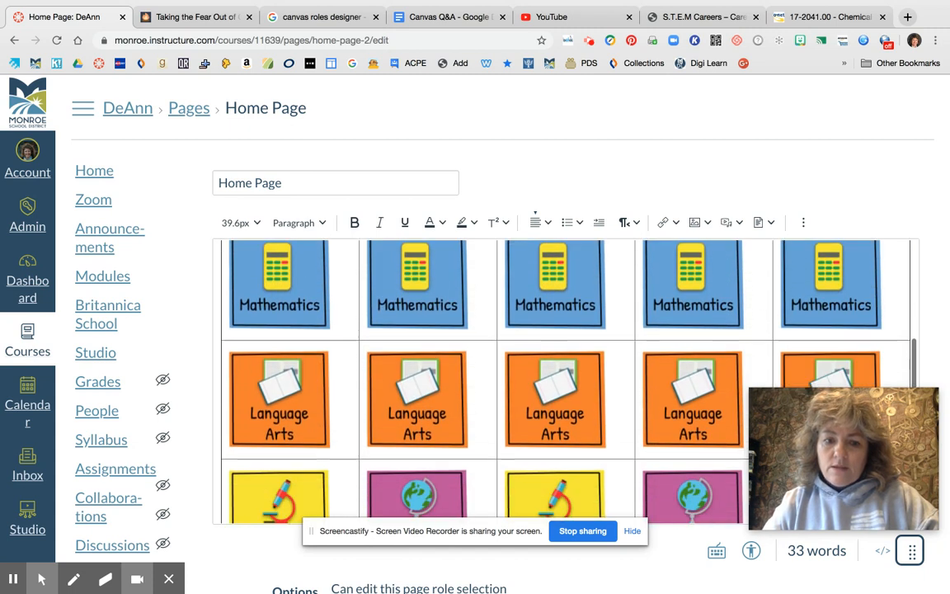
pyautogui.click(282, 396)
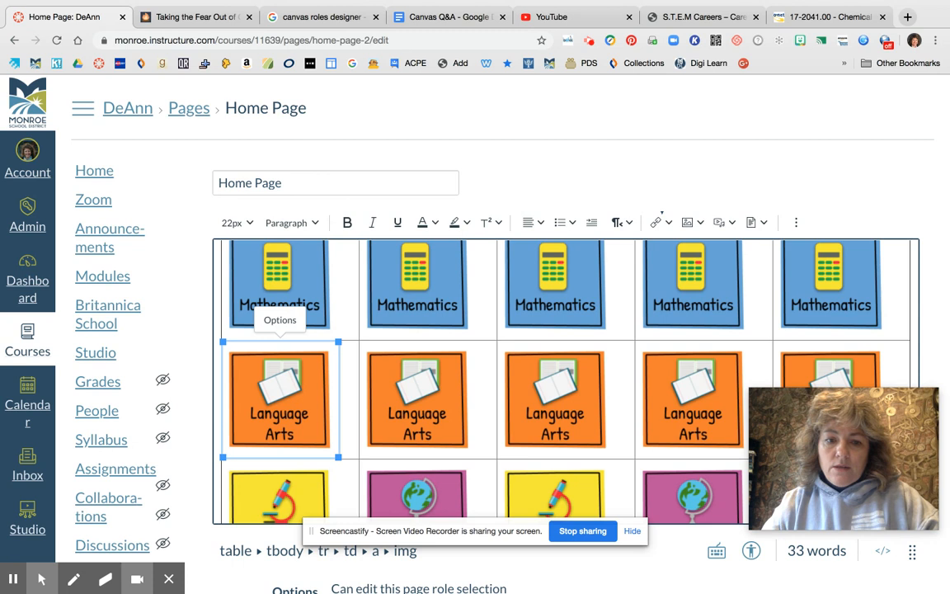
pyautogui.click(667, 222)
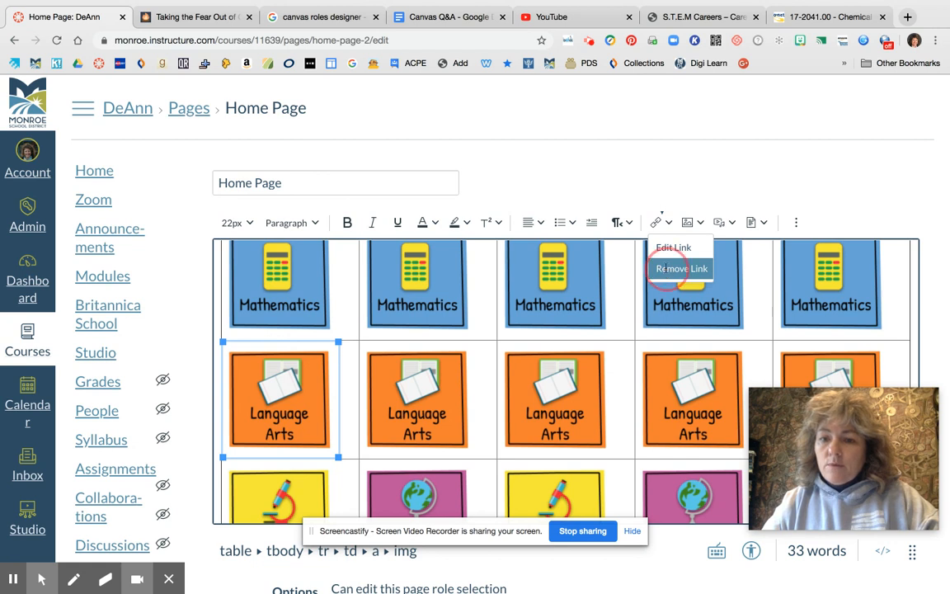
pyautogui.click(681, 267)
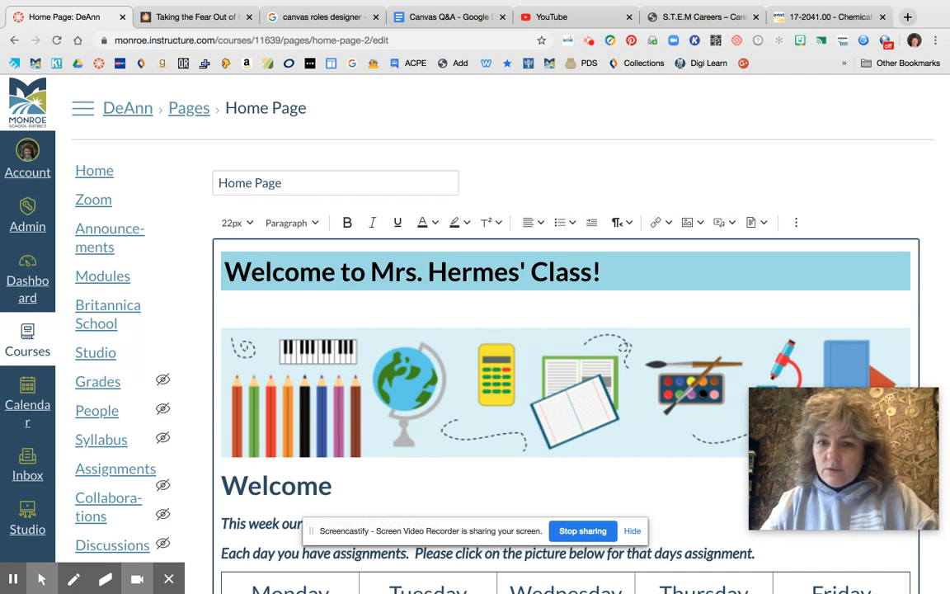
# Link Monday's Language Arts picture to the course assignment "Pages 1-5".
pyautogui.scroll(-5, 565, 371)
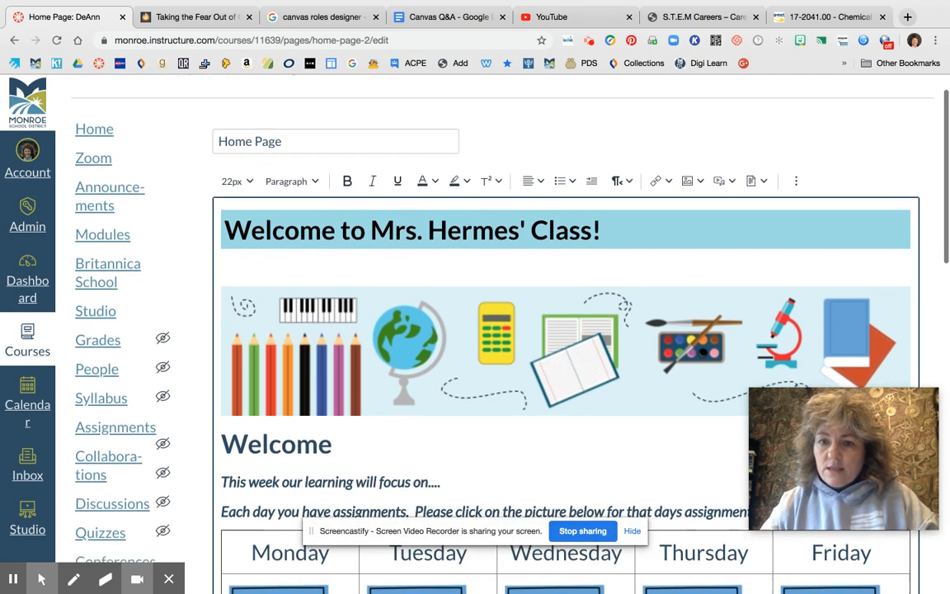
pyautogui.scroll(-1, 566, 330)
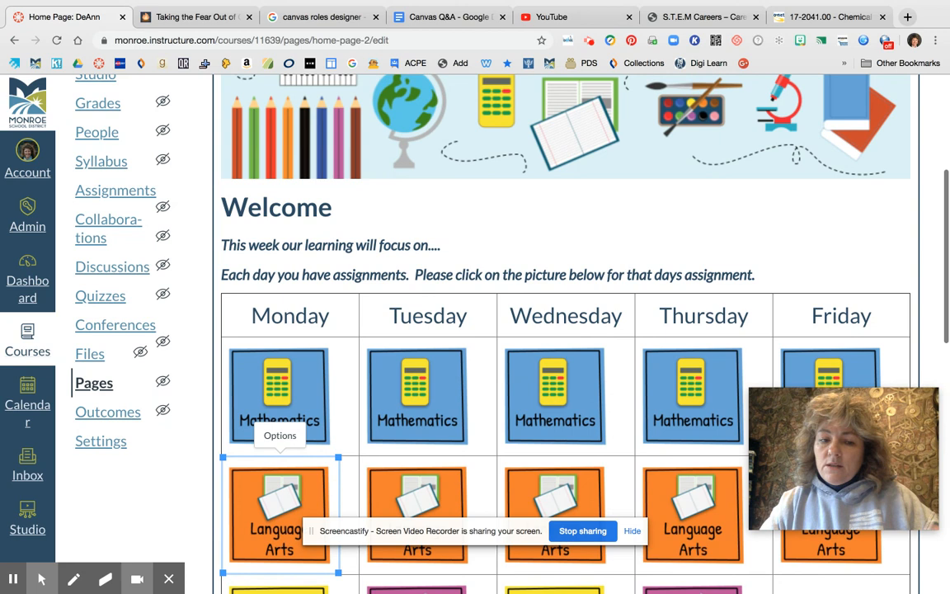
pyautogui.scroll(4, 566, 329)
pyautogui.scroll(1, 647, 239)
pyautogui.click(664, 163)
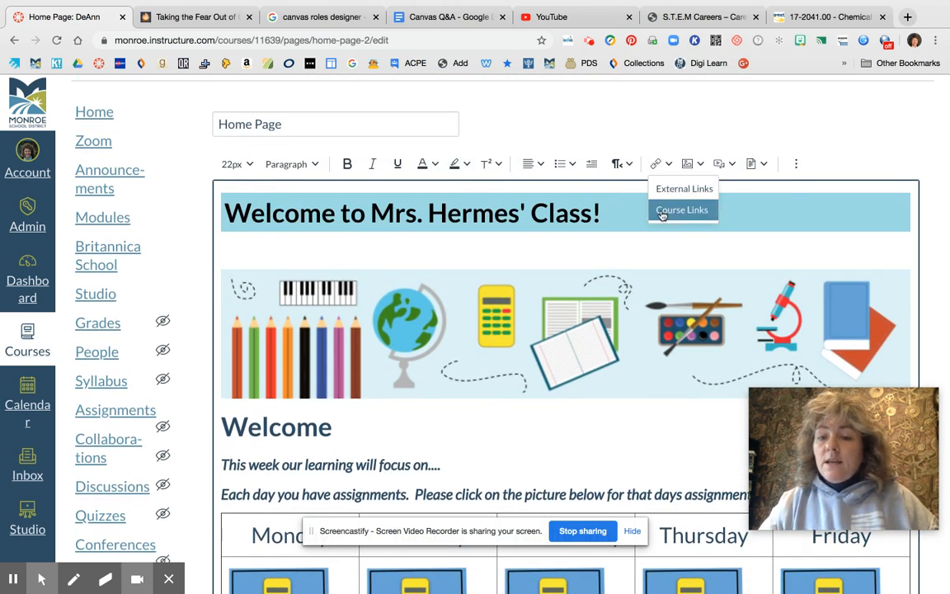
pyautogui.click(680, 210)
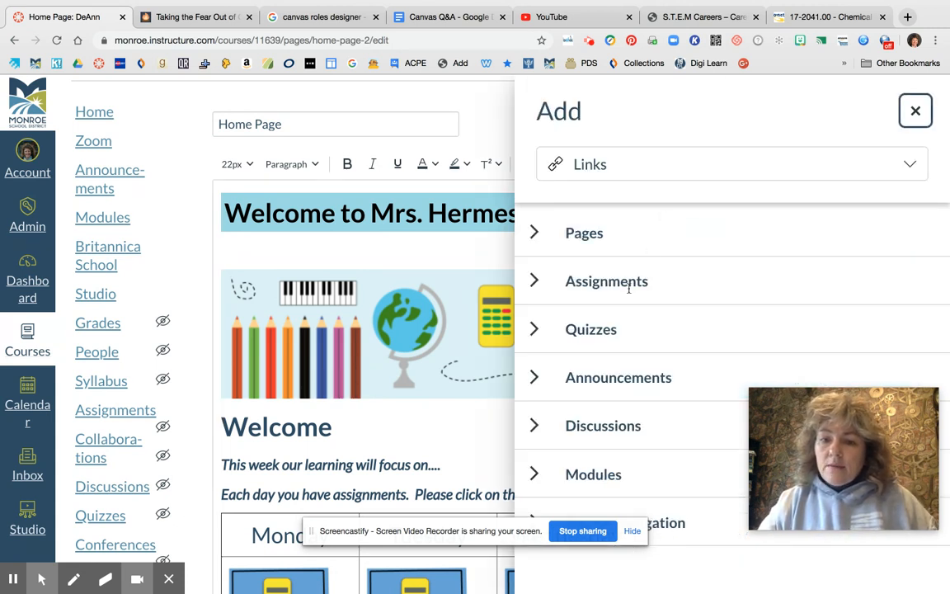
pyautogui.click(534, 280)
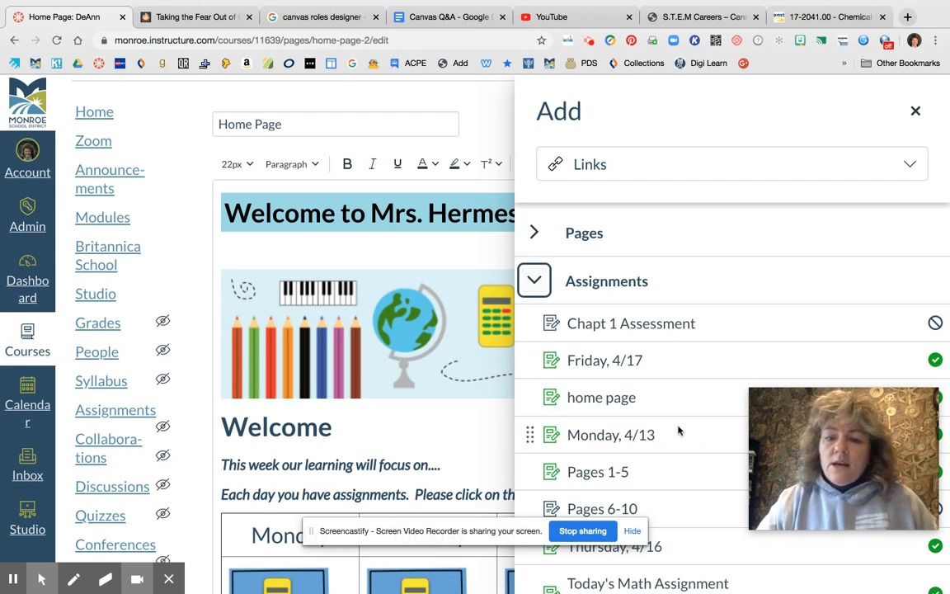
pyautogui.scroll(-2, 679, 429)
pyautogui.scroll(-2, 660, 379)
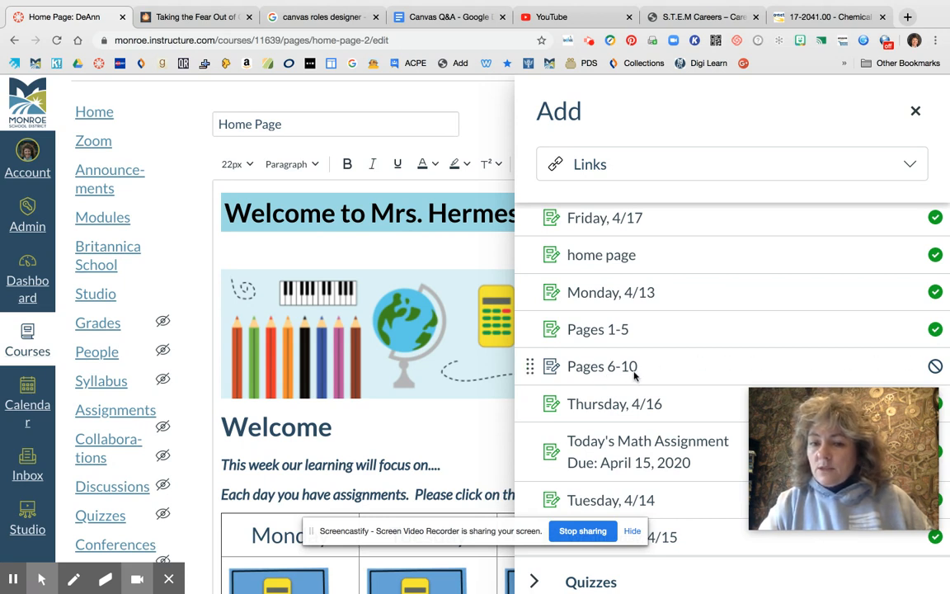
pyautogui.click(580, 333)
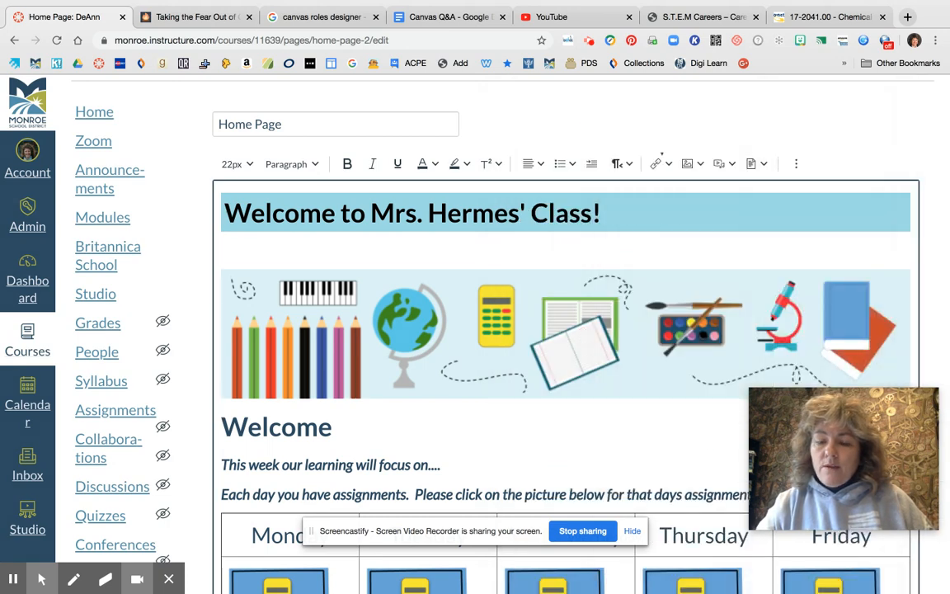
# Save the edited home page and test the link on Monday's Language Arts picture.
pyautogui.scroll(-2, 565, 329)
pyautogui.scroll(-1, 661, 213)
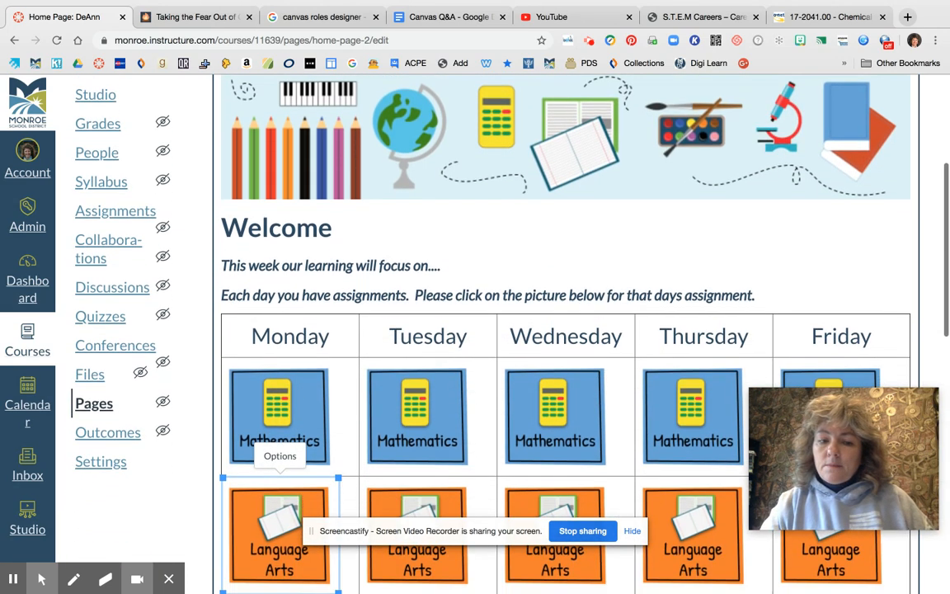
pyautogui.scroll(5, 661, 213)
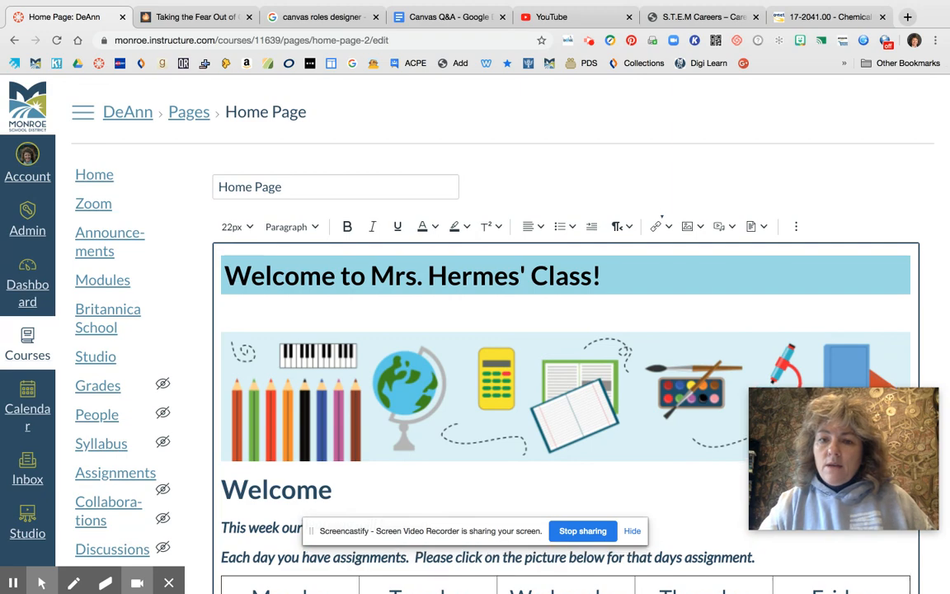
pyautogui.scroll(-15, 662, 212)
pyautogui.scroll(-4, 592, 339)
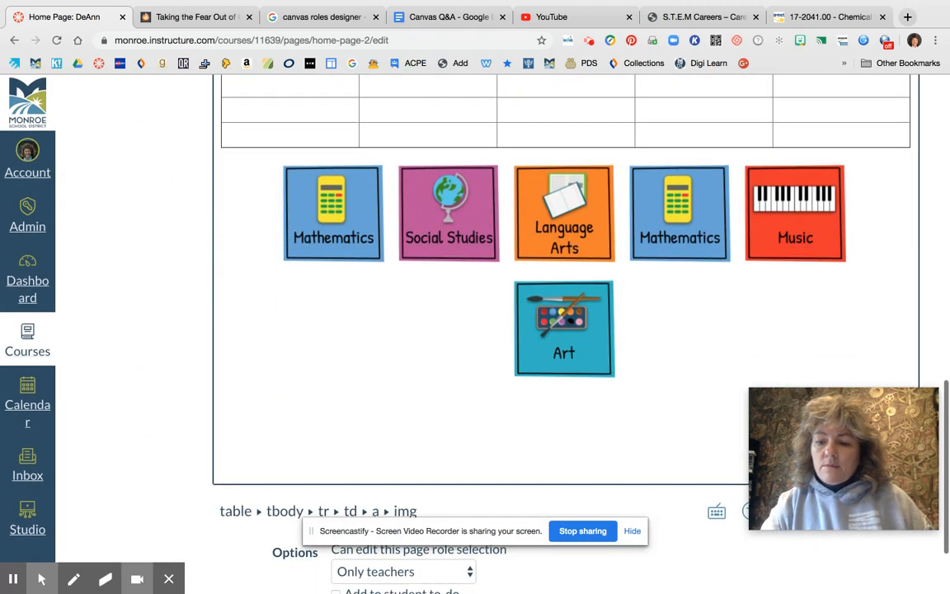
pyautogui.click(900, 560)
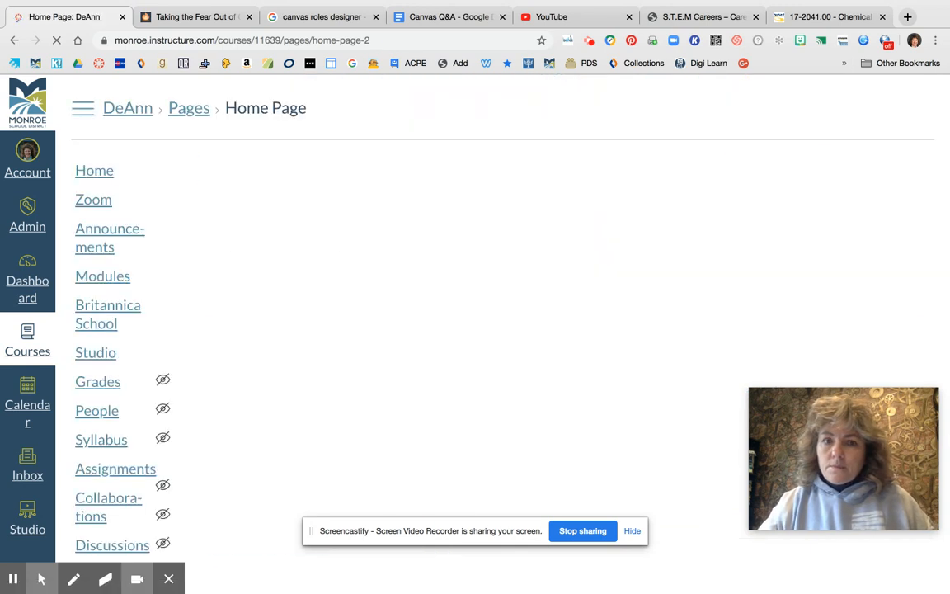
pyautogui.scroll(-5, 701, 568)
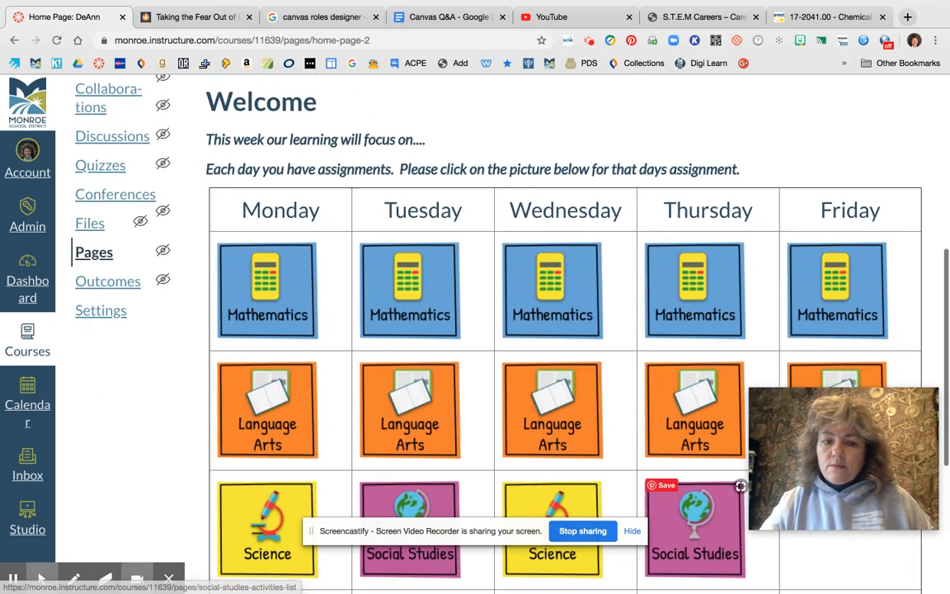
pyautogui.click(313, 350)
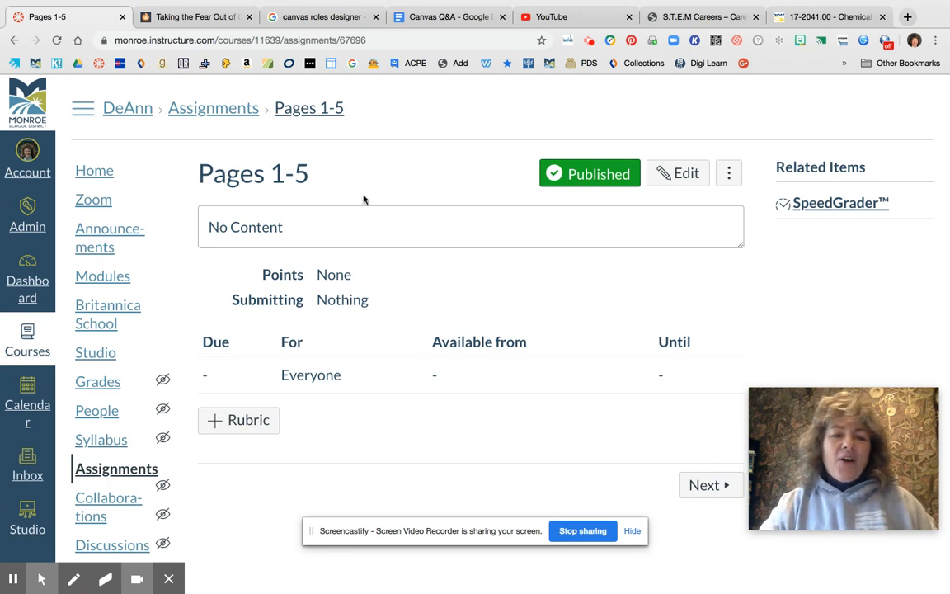
# Go back to the course home page and review the welcome section and the weekly table's picture links.
pyautogui.click(102, 171)
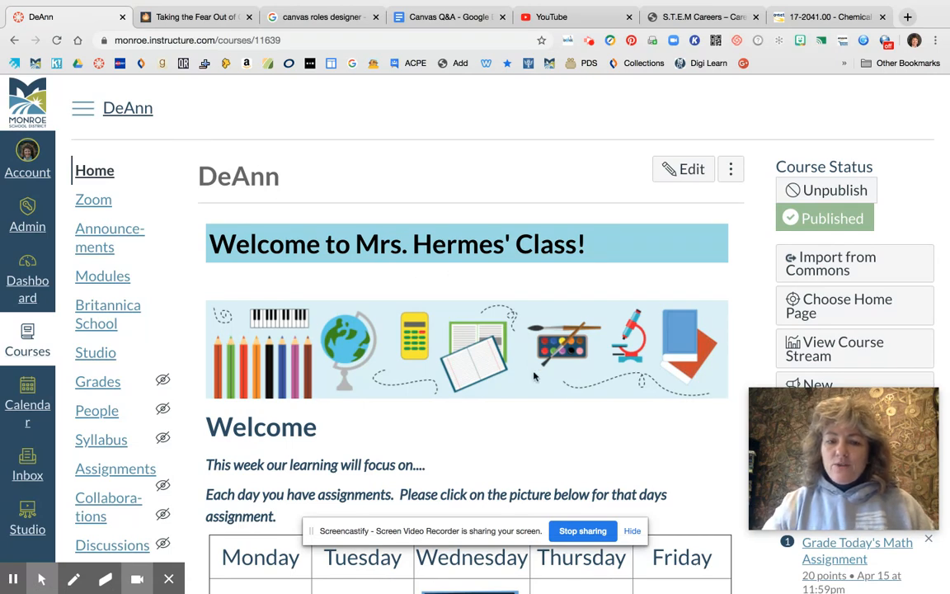
pyautogui.scroll(-2, 533, 376)
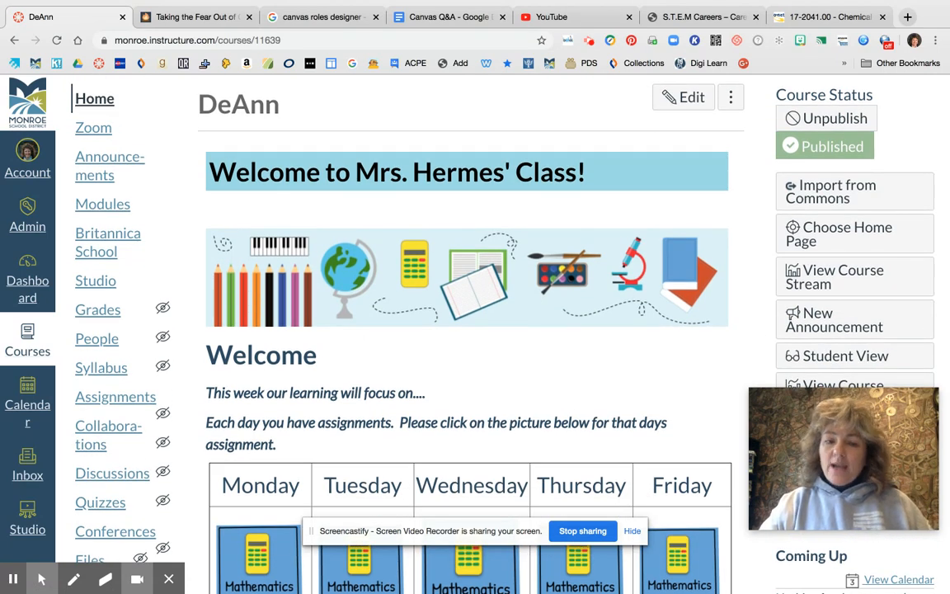
pyautogui.scroll(-5, 462, 330)
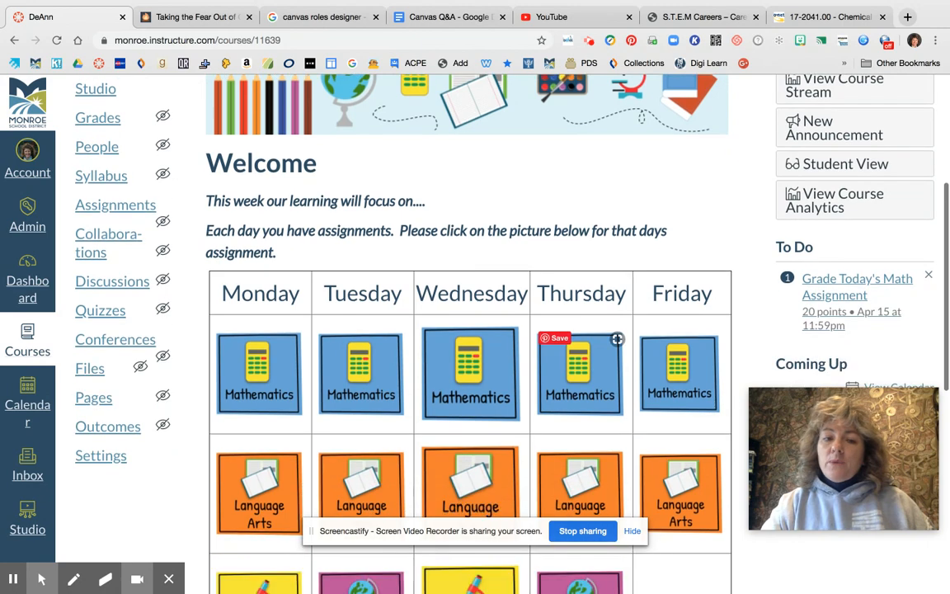
pyautogui.scroll(3, 616, 443)
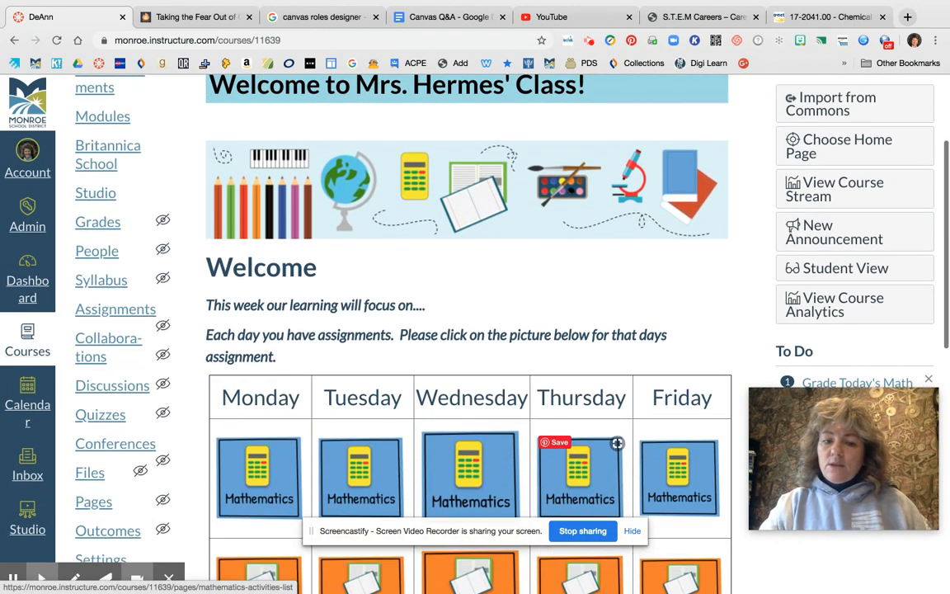
pyautogui.scroll(-2, 295, 512)
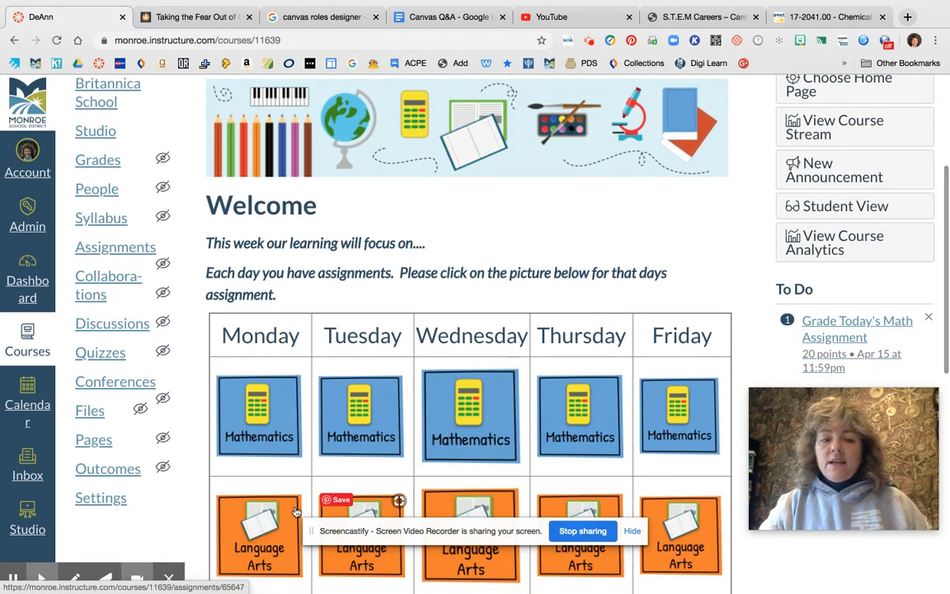
pyautogui.scroll(4, 587, 191)
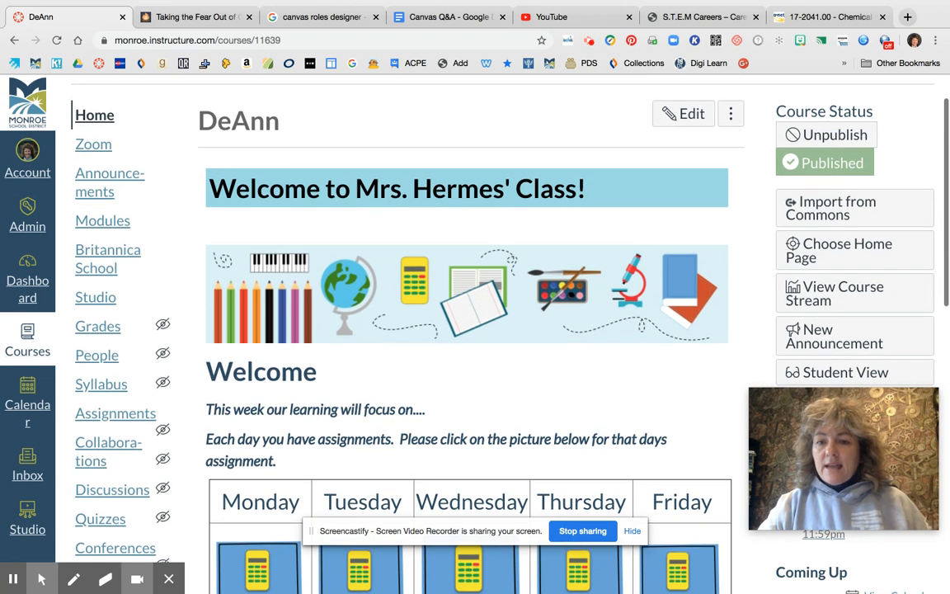
# Open the home page for editing and remove the existing link from Monday's Mathematics picture.
pyautogui.click(685, 117)
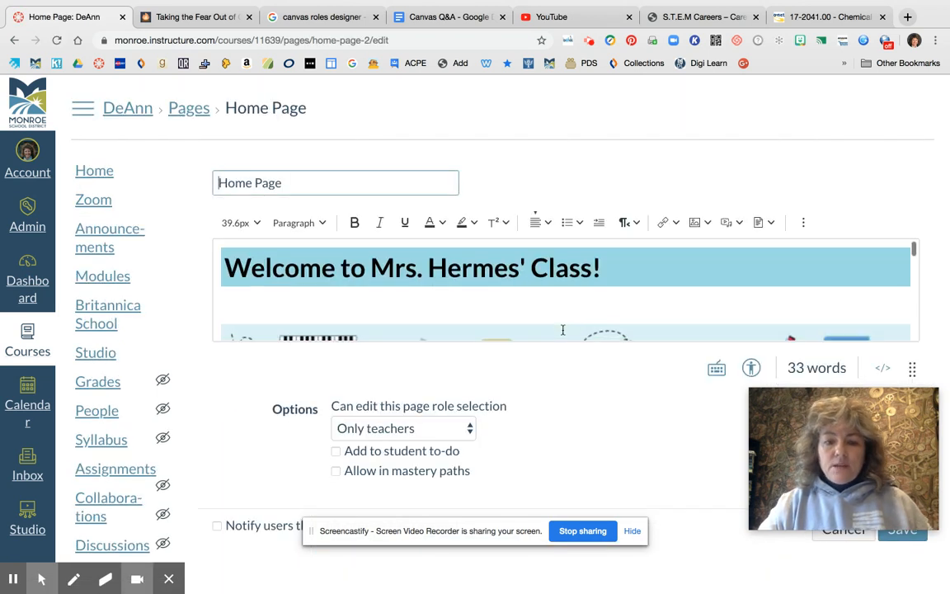
pyautogui.scroll(-5, 562, 331)
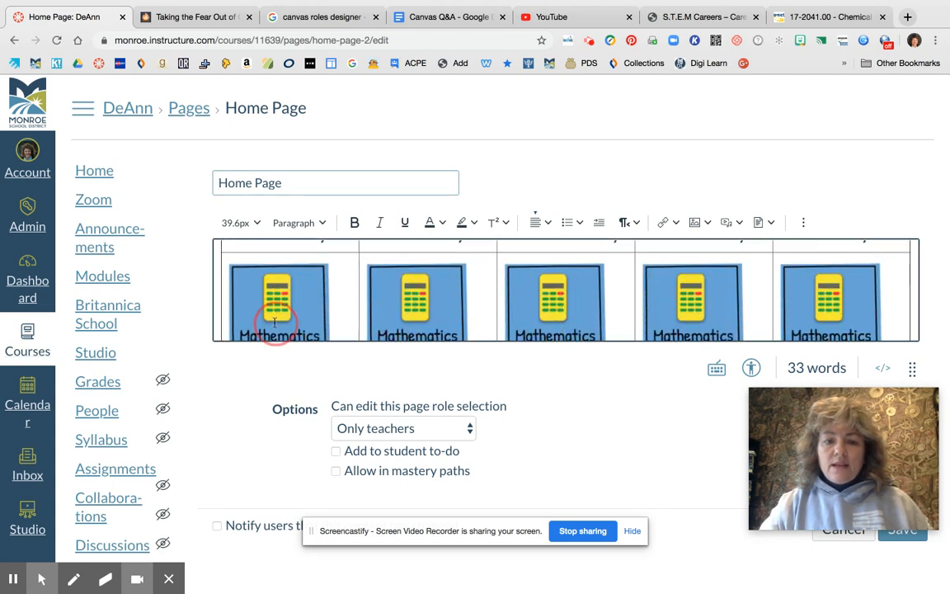
pyautogui.click(275, 321)
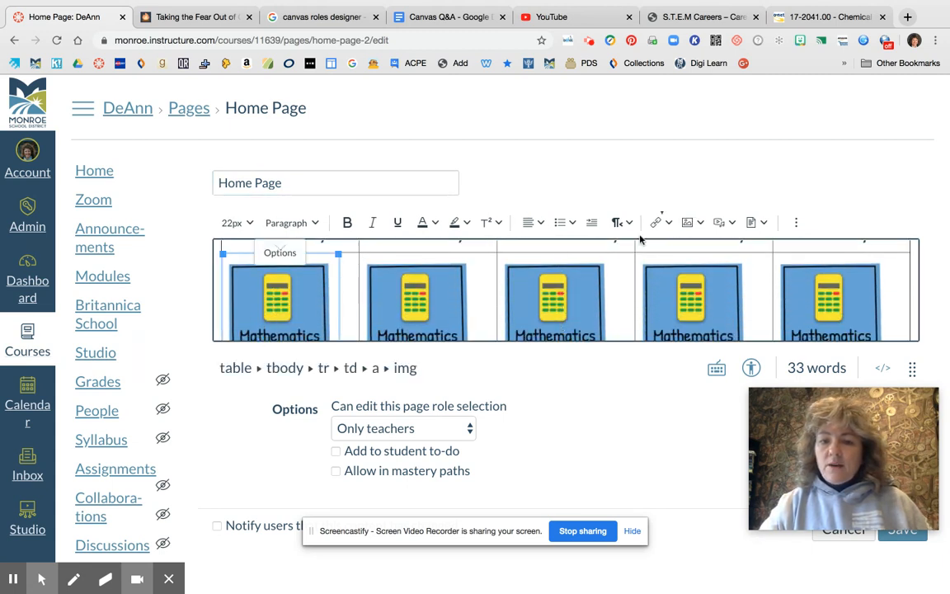
pyautogui.click(669, 223)
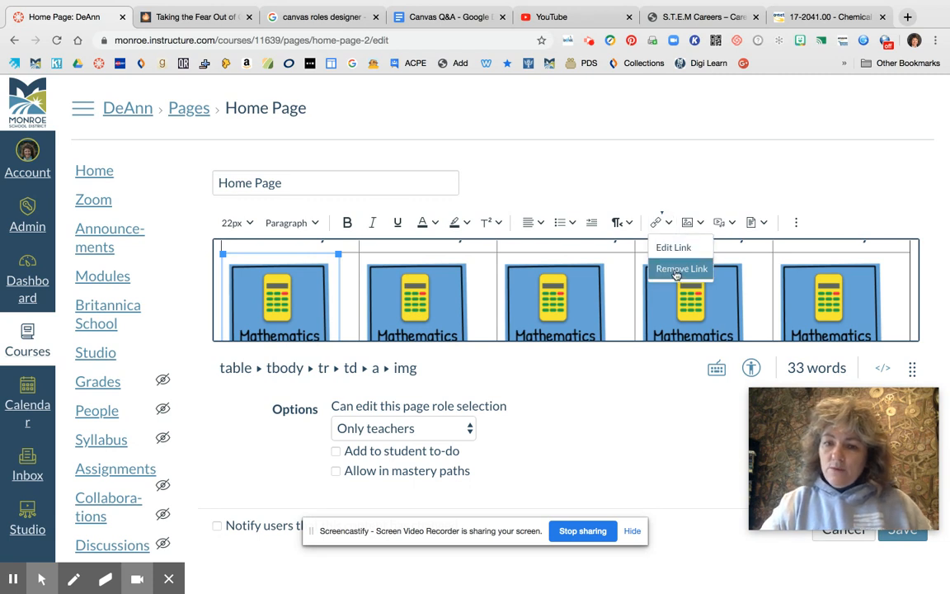
pyautogui.scroll(5, 675, 271)
# Link Monday's Mathematics picture to the course assignment "Monday, 4/13".
pyautogui.click(664, 227)
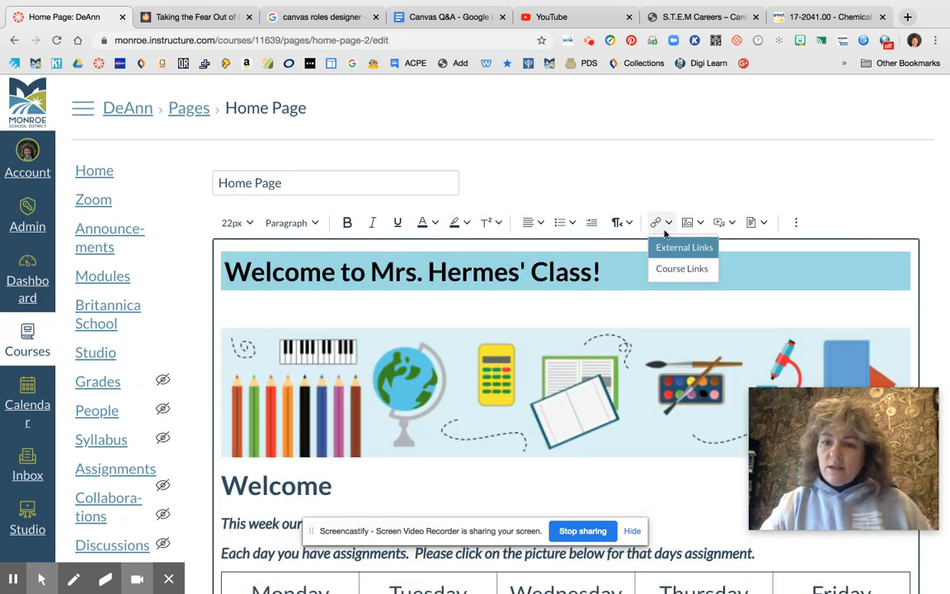
pyautogui.click(667, 272)
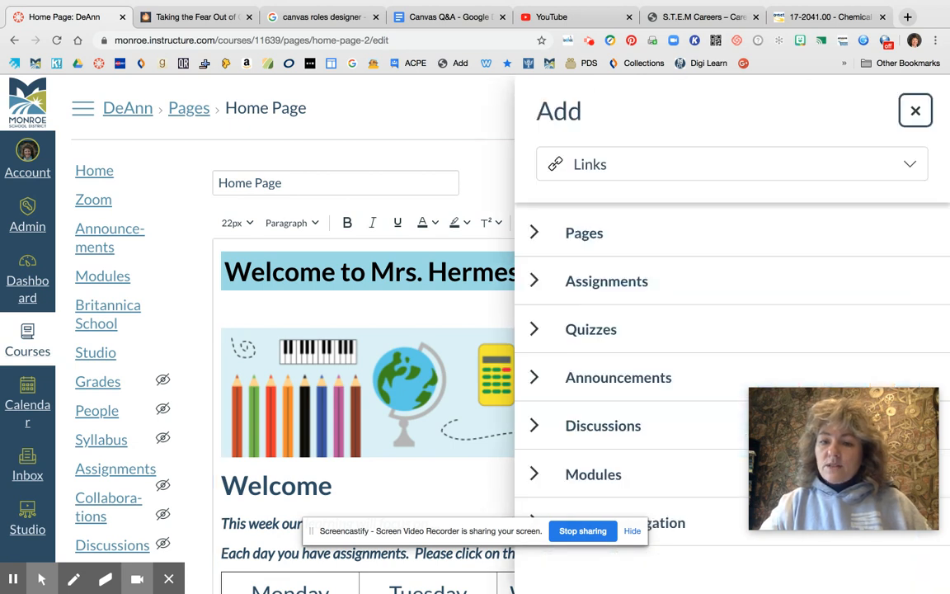
pyautogui.click(534, 281)
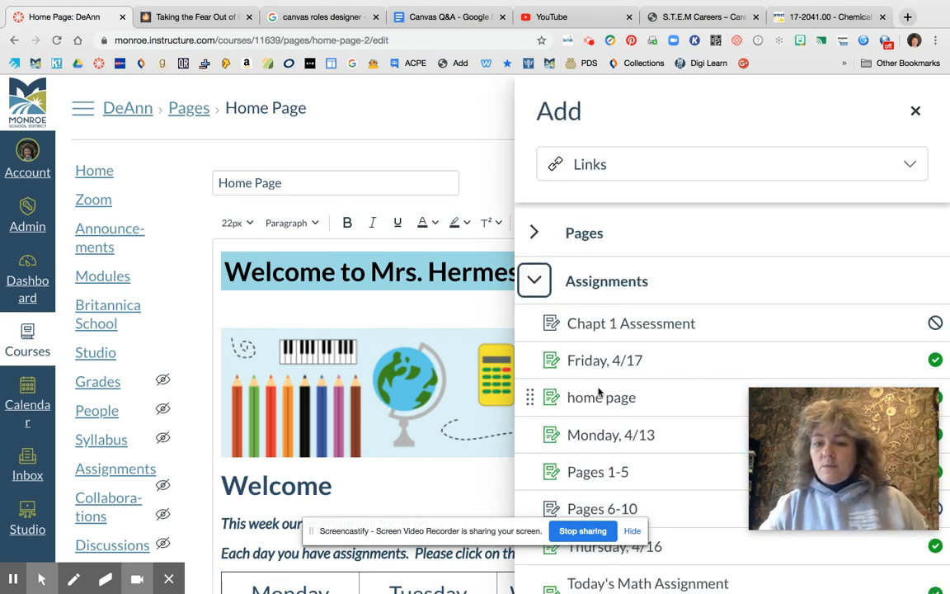
pyautogui.click(591, 436)
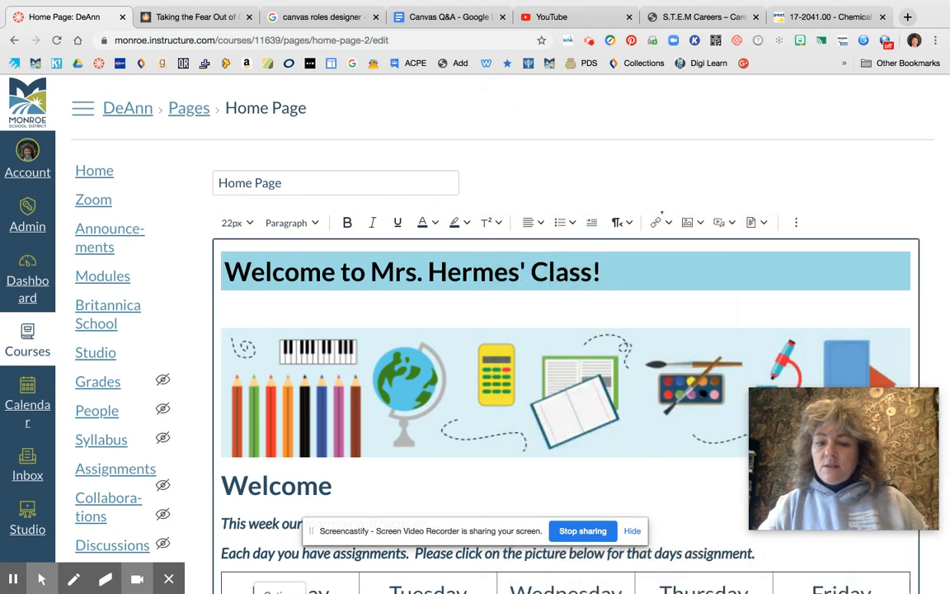
pyautogui.scroll(-4, 585, 420)
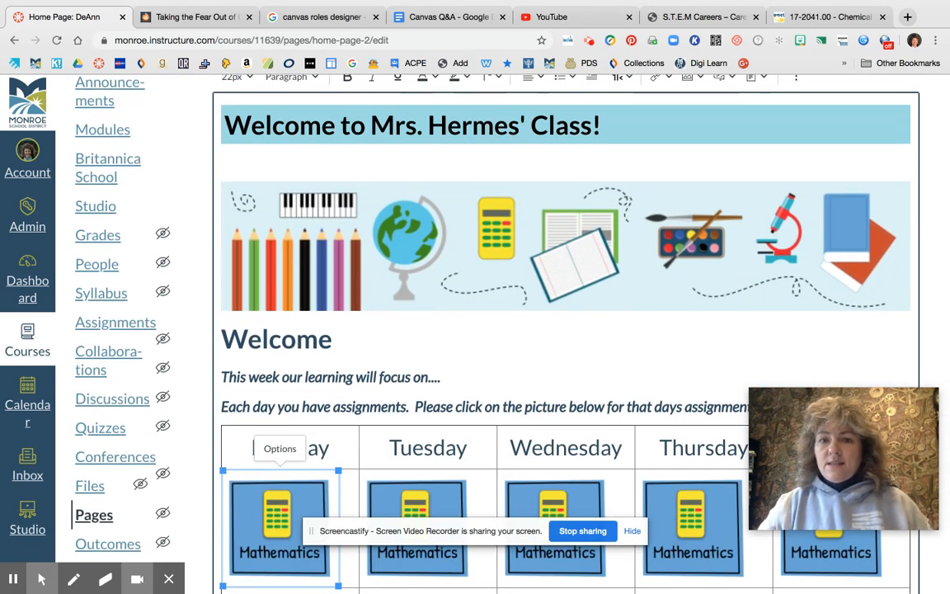
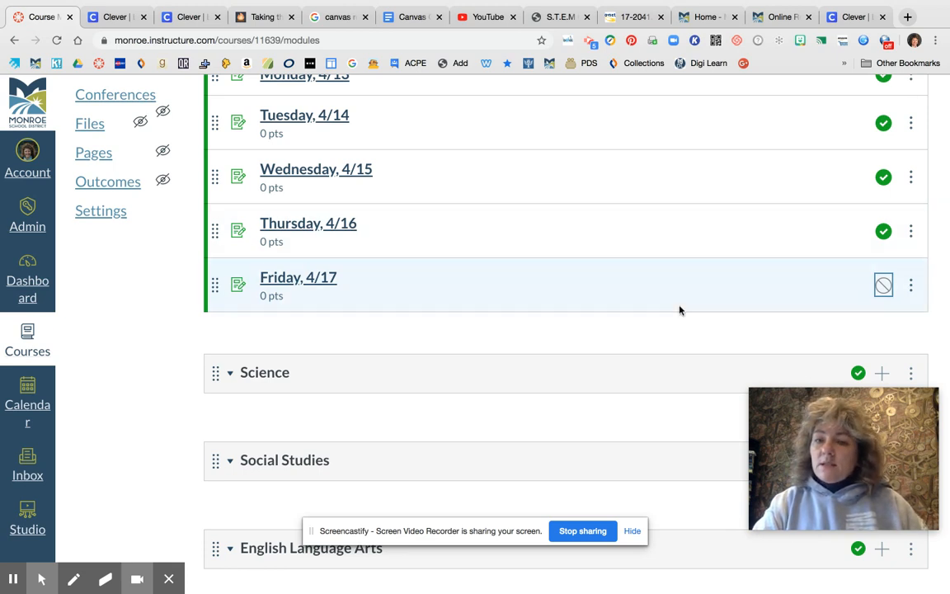
# Publish the "Friday, 4/17" assignment in the Mathematics module and check the publish status of the Wonder and Mathematics items.
pyautogui.click(883, 284)
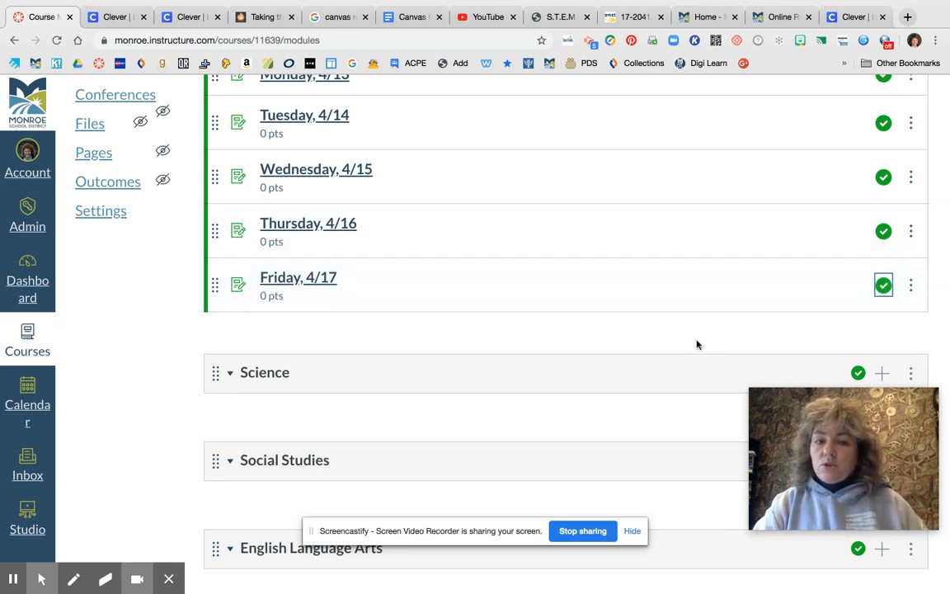
pyautogui.scroll(2, 536, 346)
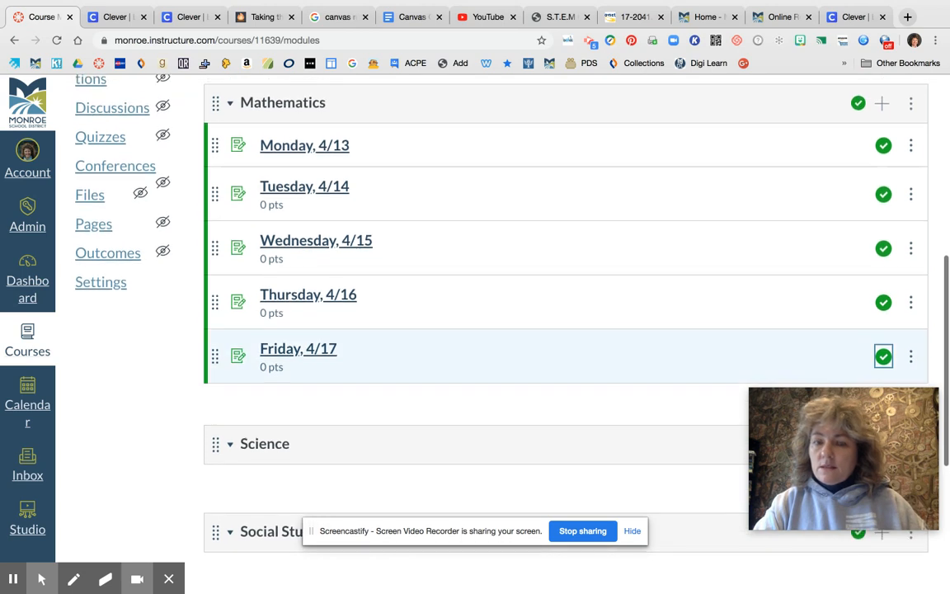
pyautogui.scroll(6, 883, 355)
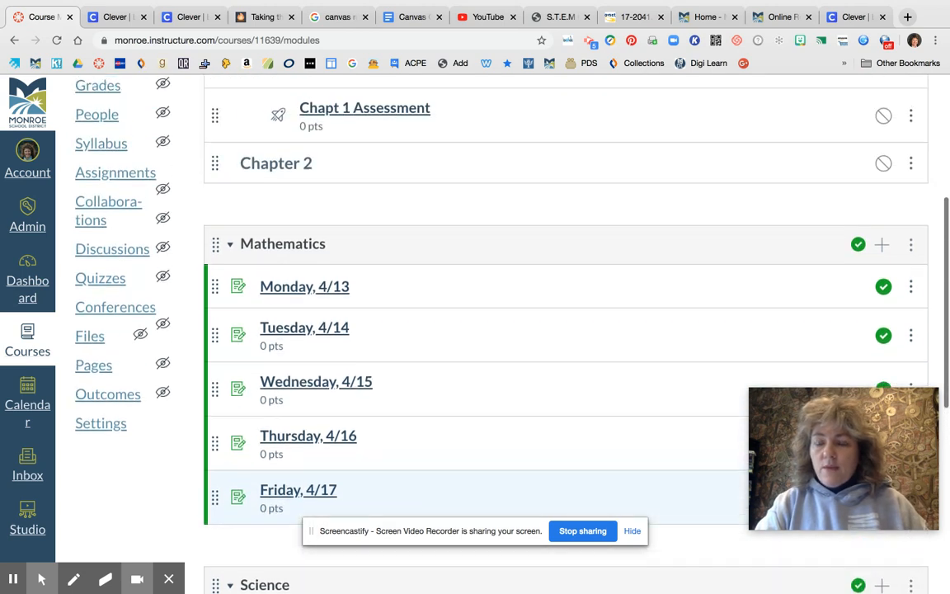
pyautogui.scroll(3, 542, 404)
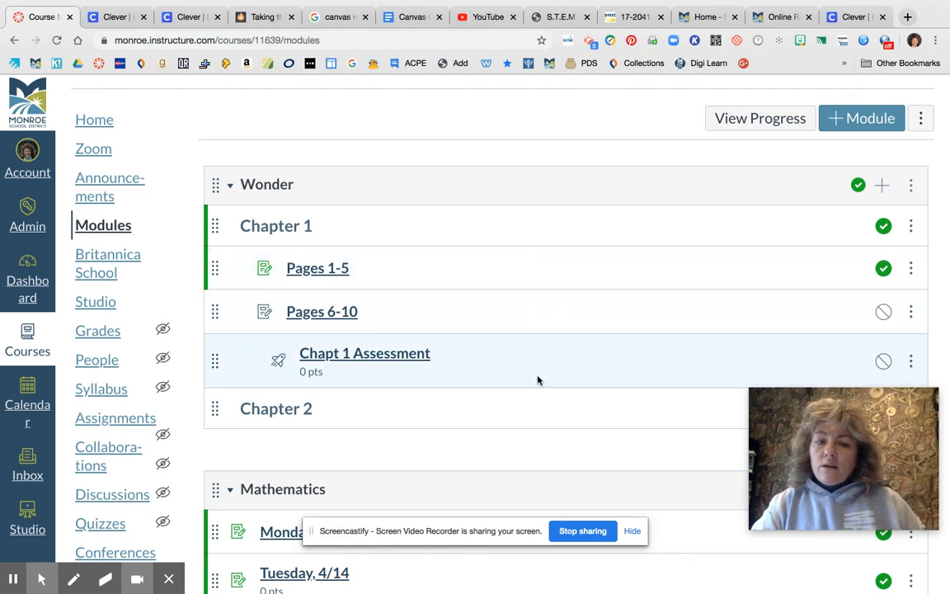
pyautogui.scroll(-6, 538, 379)
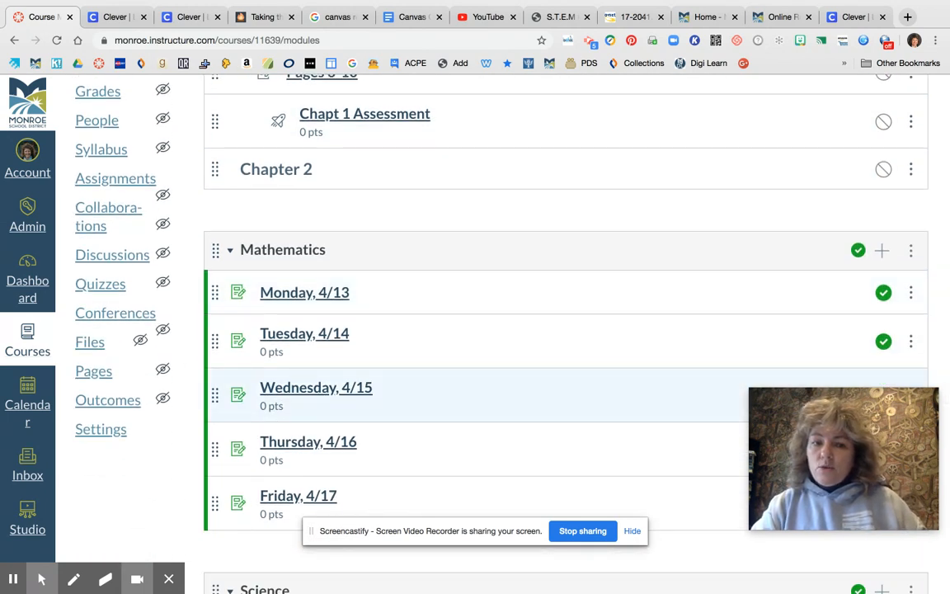
pyautogui.scroll(-4, 883, 360)
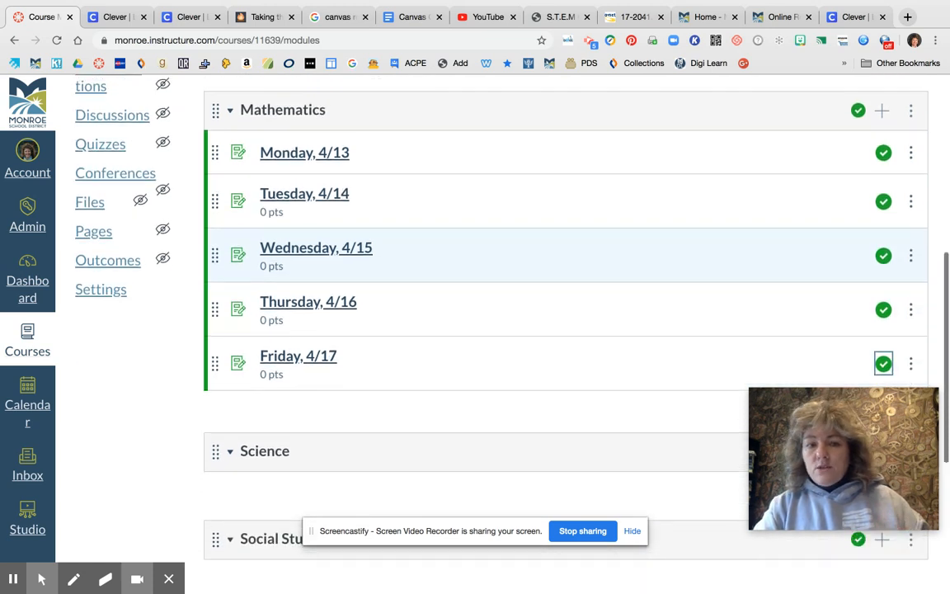
pyautogui.scroll(8, 419, 259)
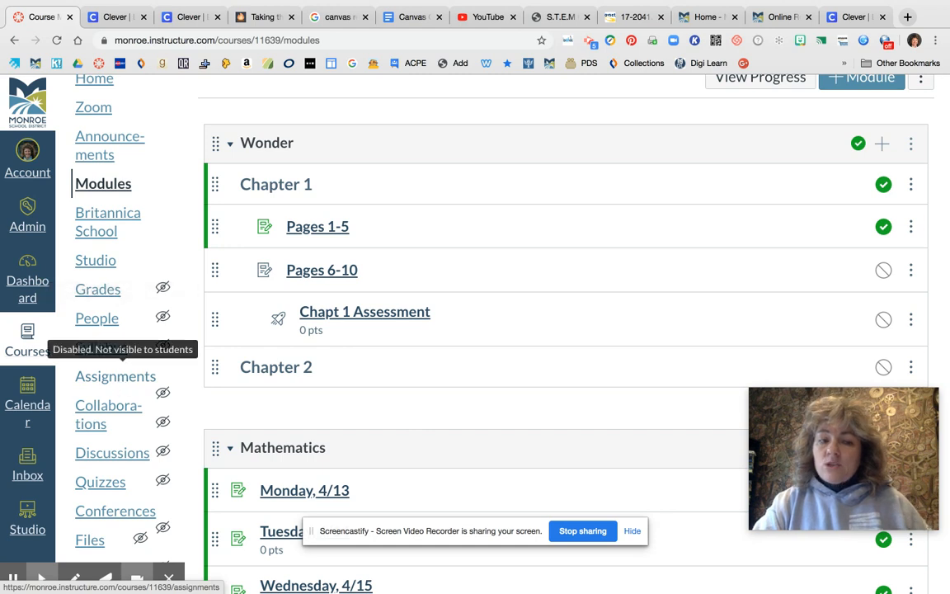
# Open the course's assignments list and review its assignment groups and the module each assignment belongs to.
pyautogui.click(116, 377)
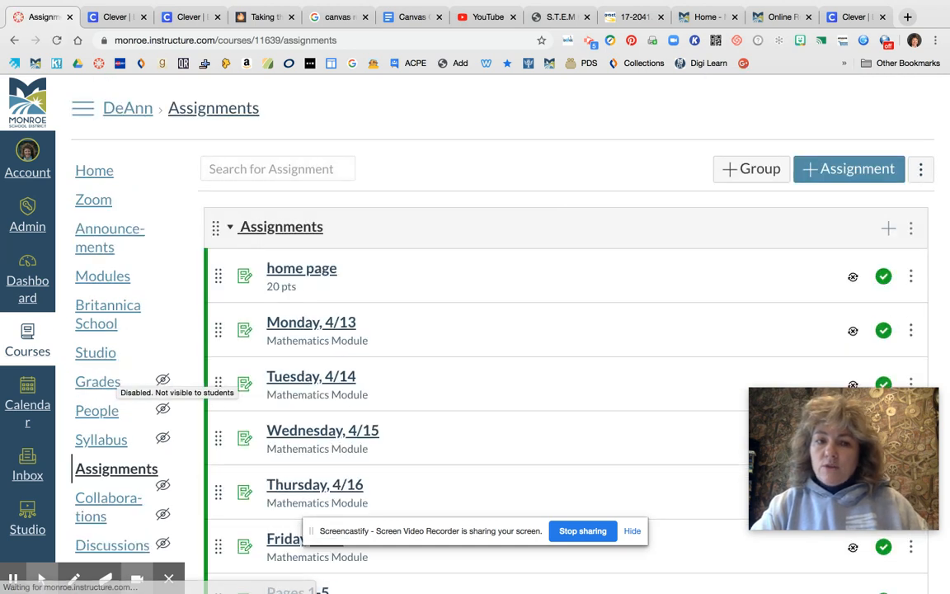
pyautogui.scroll(-1, 457, 301)
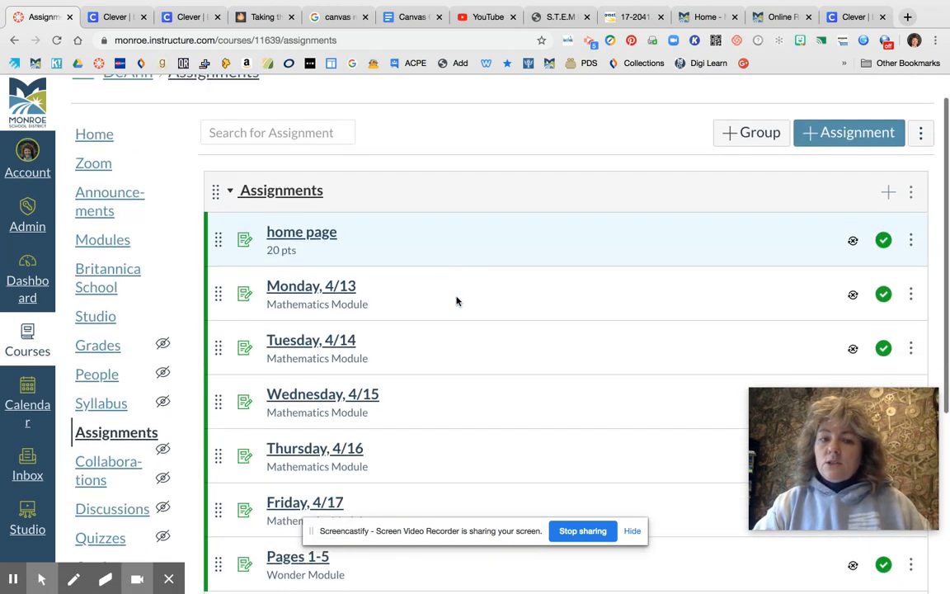
pyautogui.scroll(-8, 457, 301)
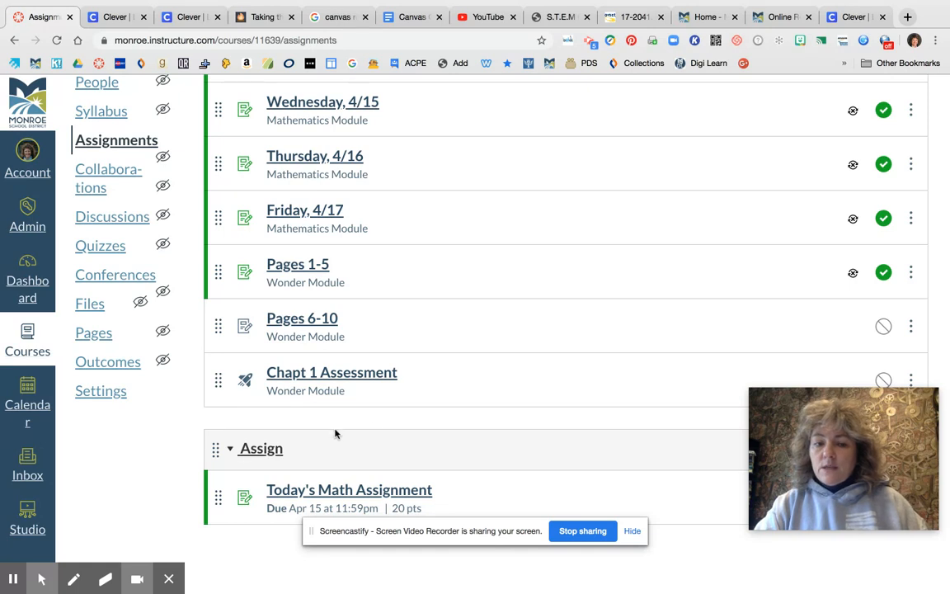
pyautogui.scroll(3, 547, 313)
pyautogui.scroll(3, 495, 329)
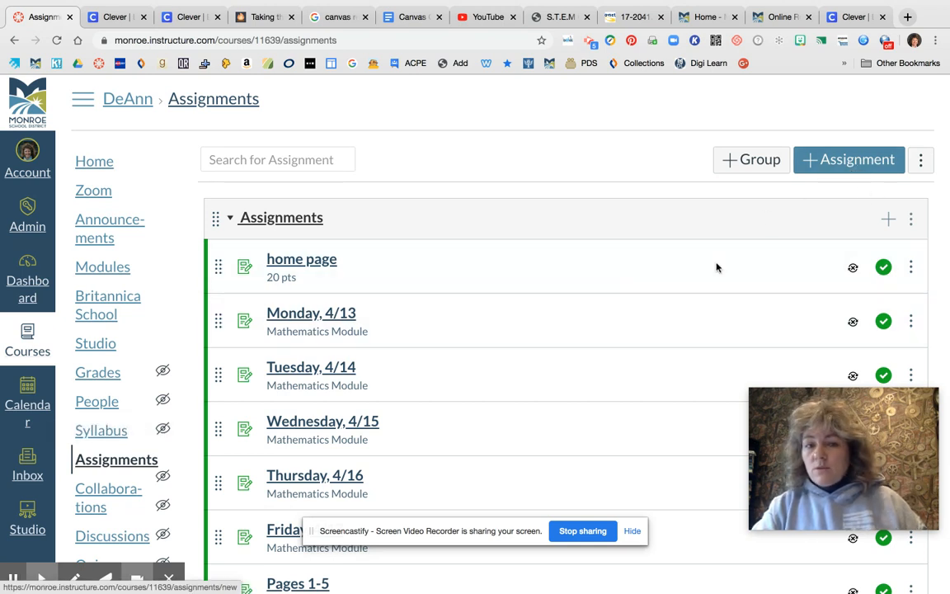
# Return to the course modules and examine how the Wonder chapters and the Mathematics daily assignments are organized.
pyautogui.click(111, 269)
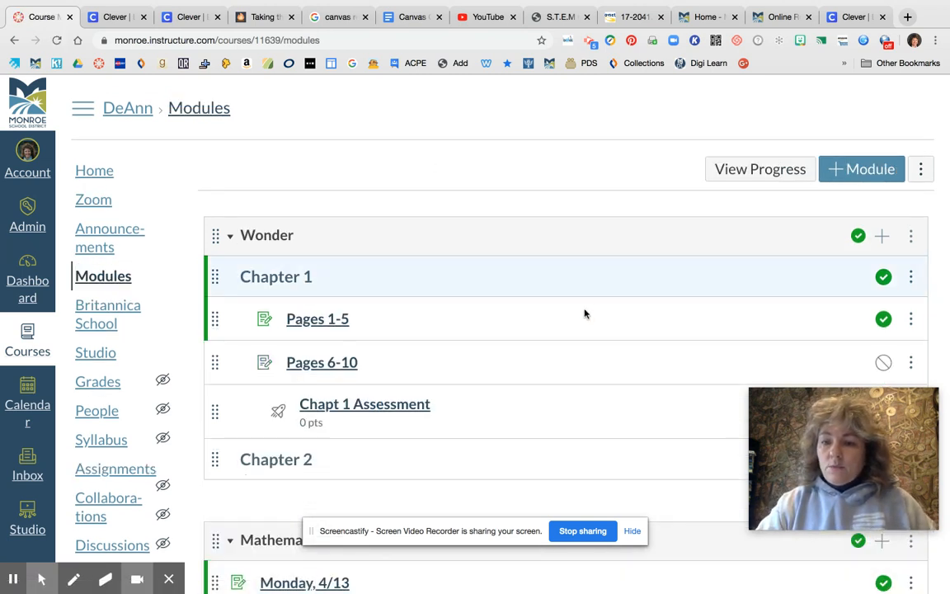
pyautogui.scroll(-5, 581, 358)
pyautogui.scroll(-3, 581, 358)
pyautogui.scroll(3, 581, 358)
pyautogui.scroll(1, 551, 356)
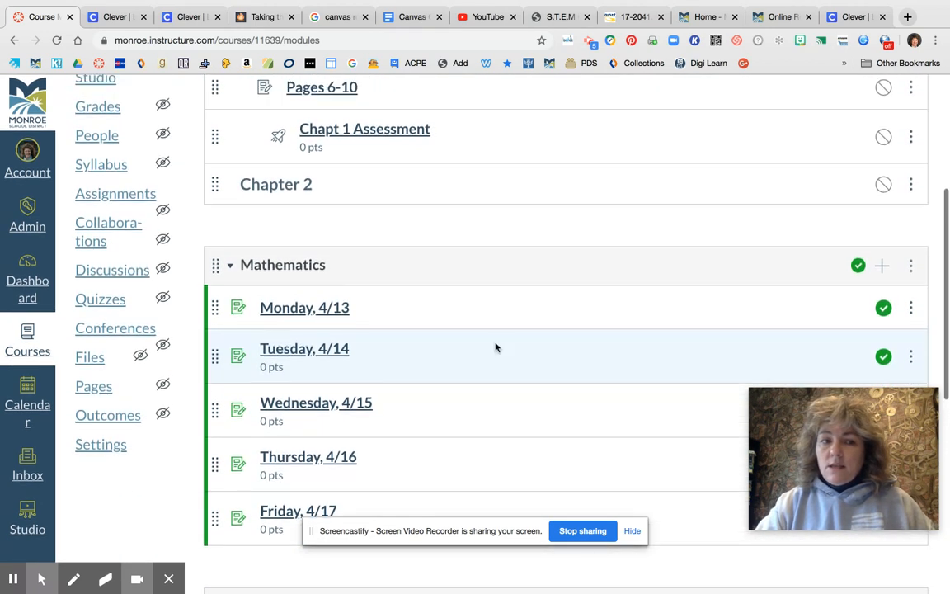
pyautogui.scroll(3, 235, 207)
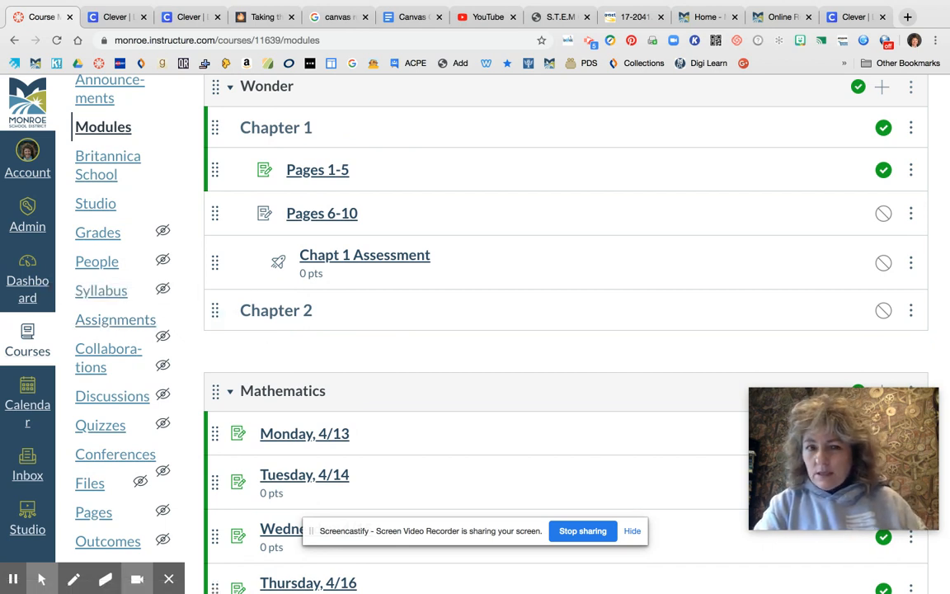
pyautogui.scroll(2, 430, 270)
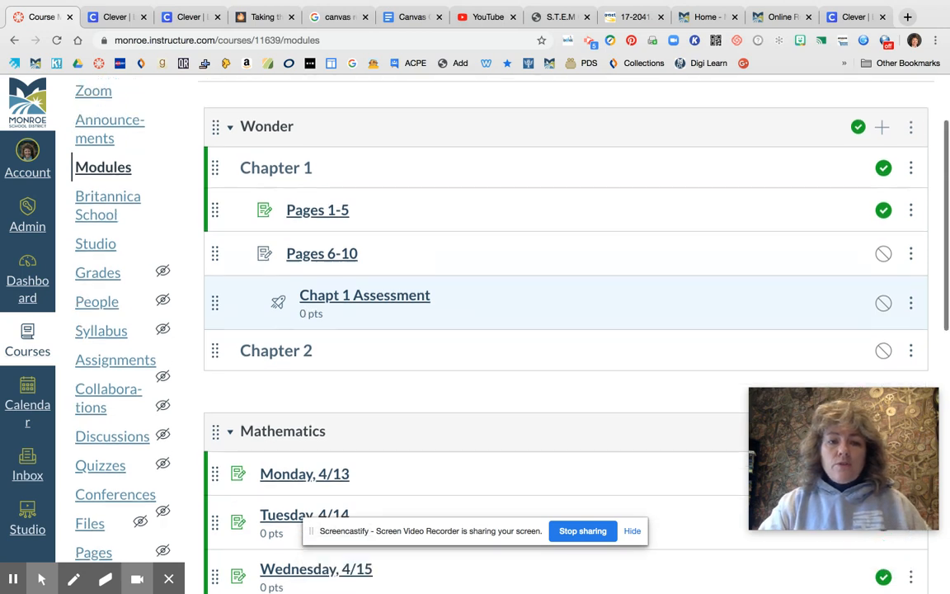
pyautogui.scroll(1, 314, 247)
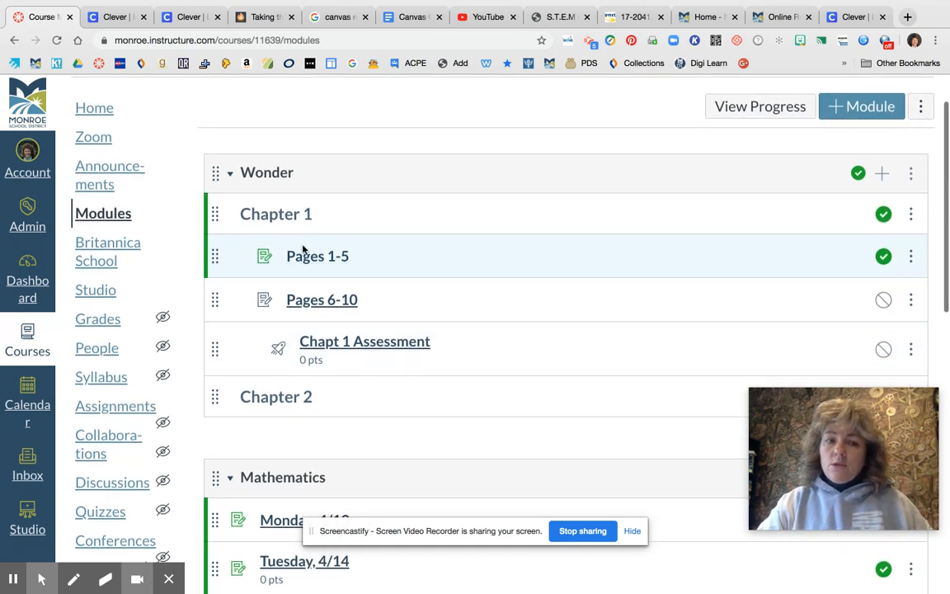
pyautogui.click(113, 210)
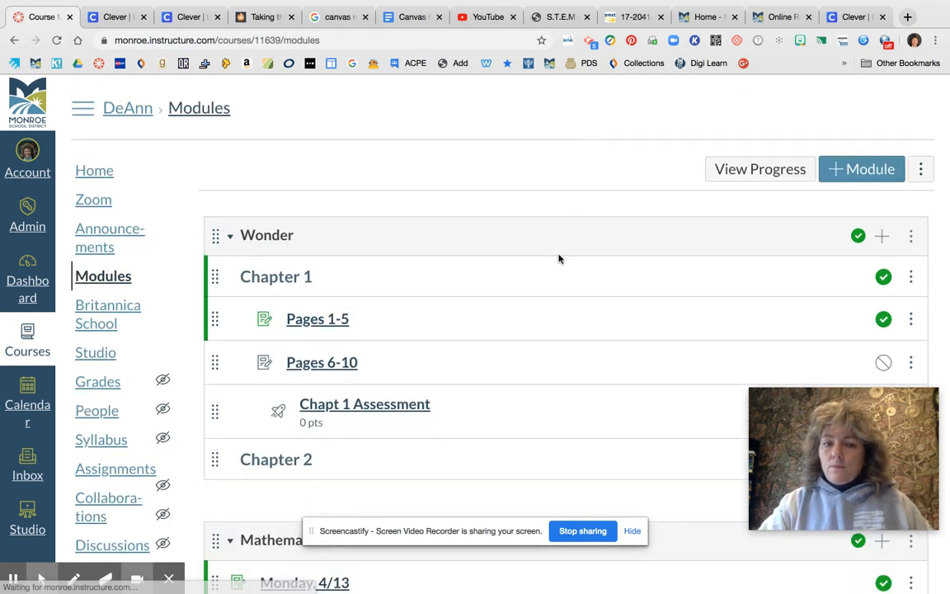
pyautogui.scroll(-3, 551, 483)
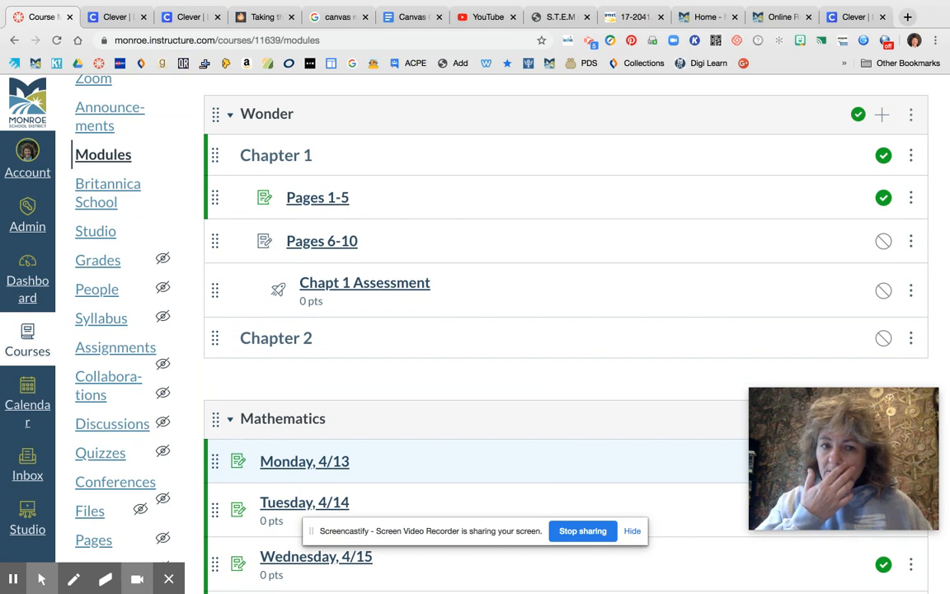
# Open the "Pages 1-5" assignment for editing and review its description area, points, submission type and assign-to settings.
pyautogui.click(317, 203)
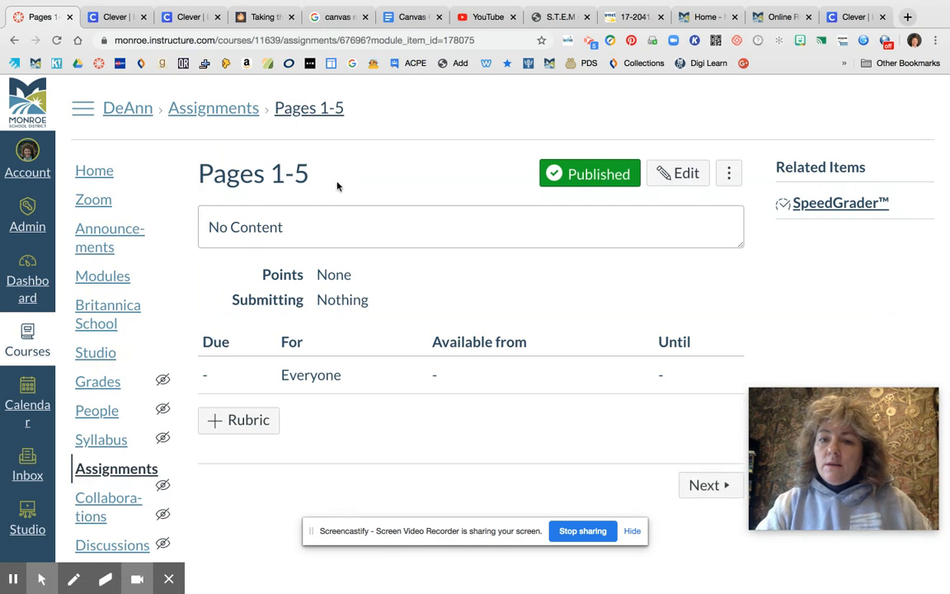
pyautogui.click(688, 172)
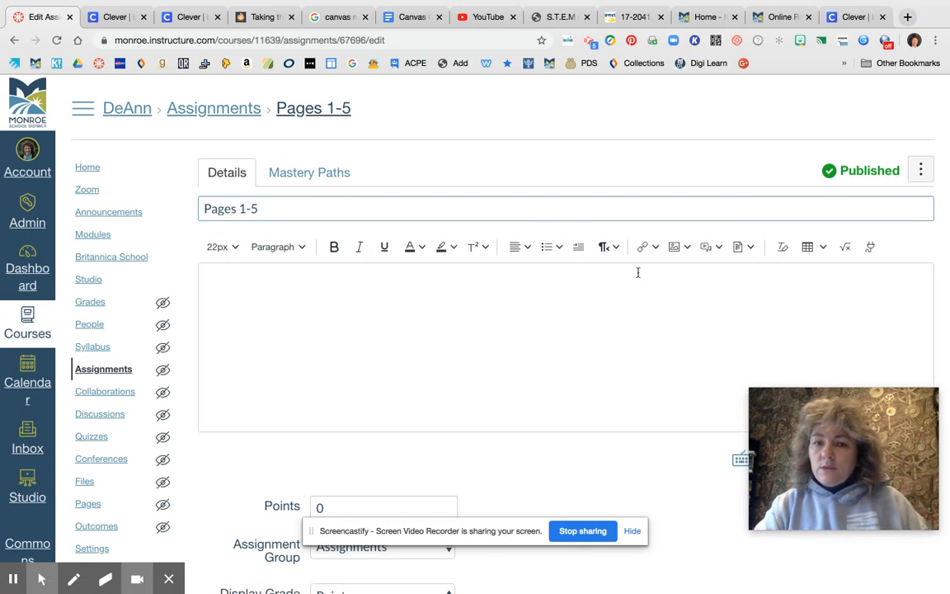
pyautogui.scroll(-5, 567, 368)
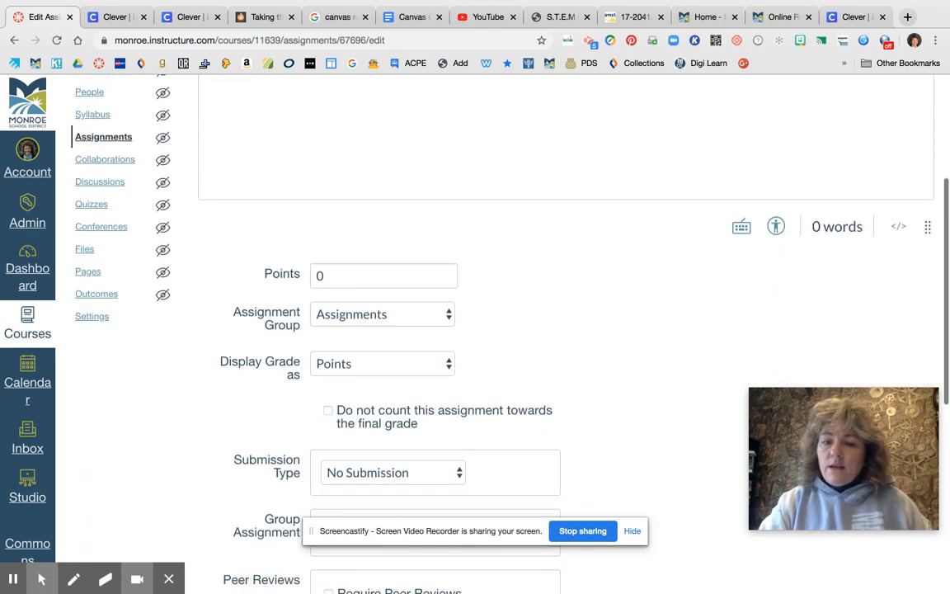
pyautogui.scroll(-3, 568, 368)
pyautogui.scroll(-5, 495, 330)
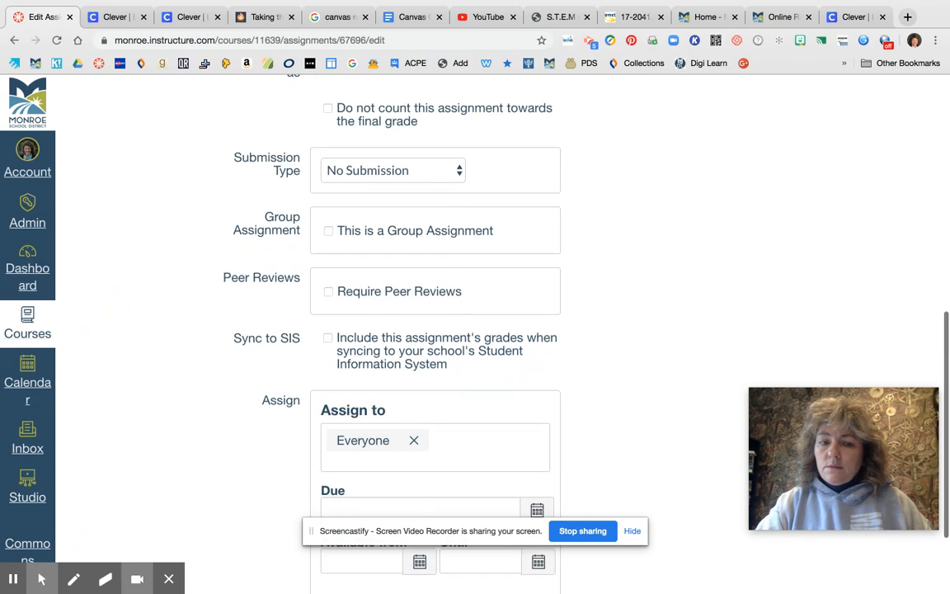
pyautogui.scroll(10, 494, 329)
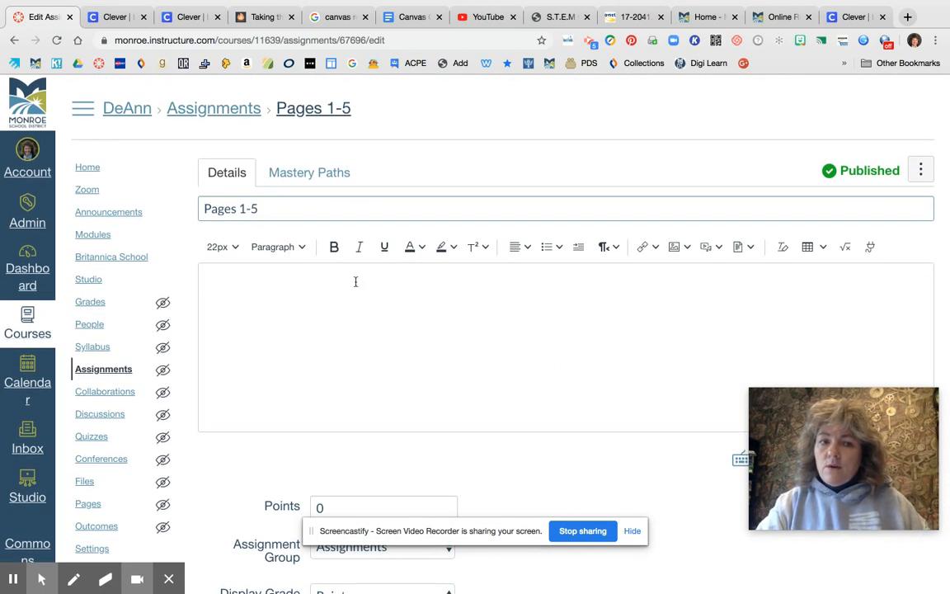
# Leave the assignment without editing it and return through the modules to the course home page.
pyautogui.click(94, 237)
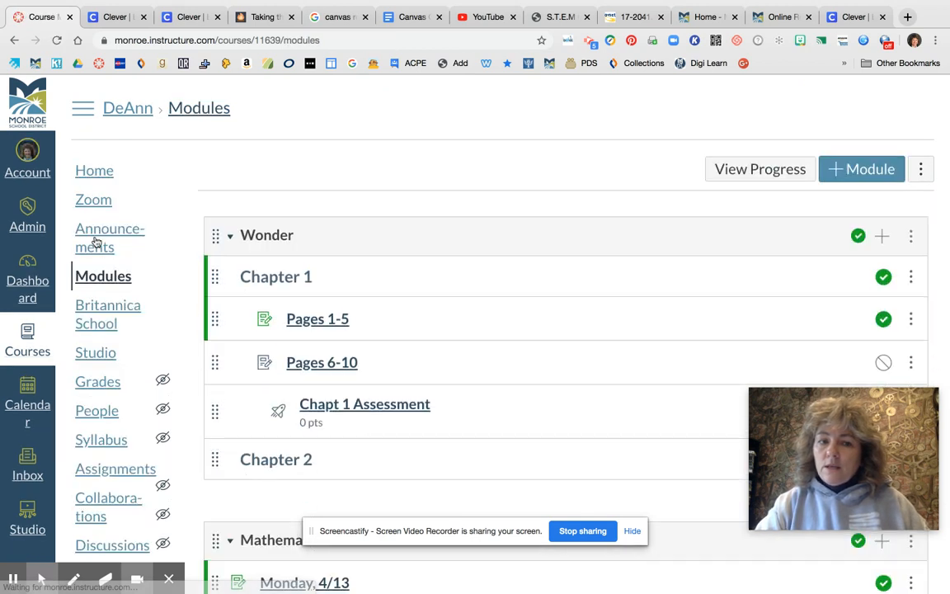
pyautogui.click(95, 171)
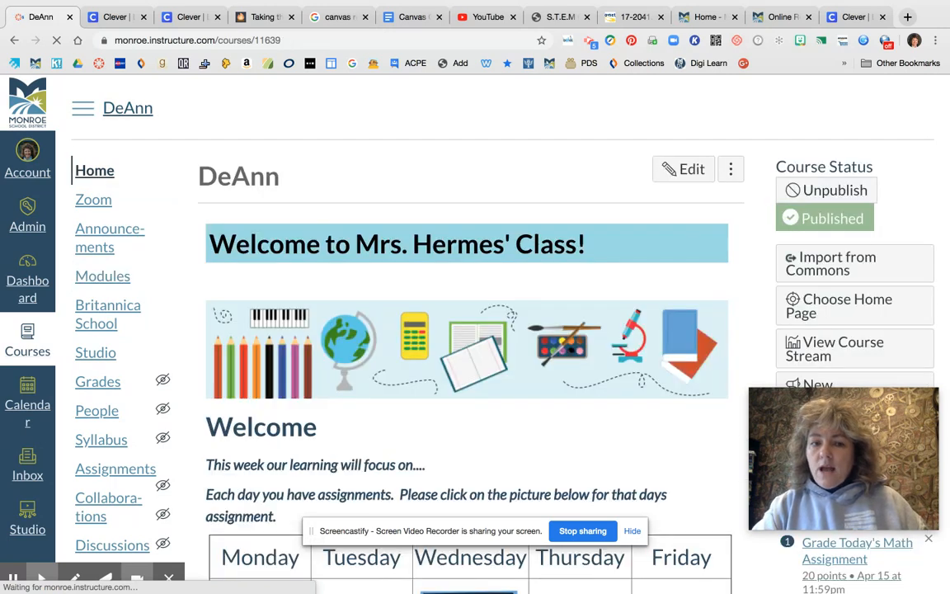
# Review the weekly Monday-to-Friday picture grid on the course home page and where its Mathematics pictures link.
pyautogui.scroll(-2, 470, 420)
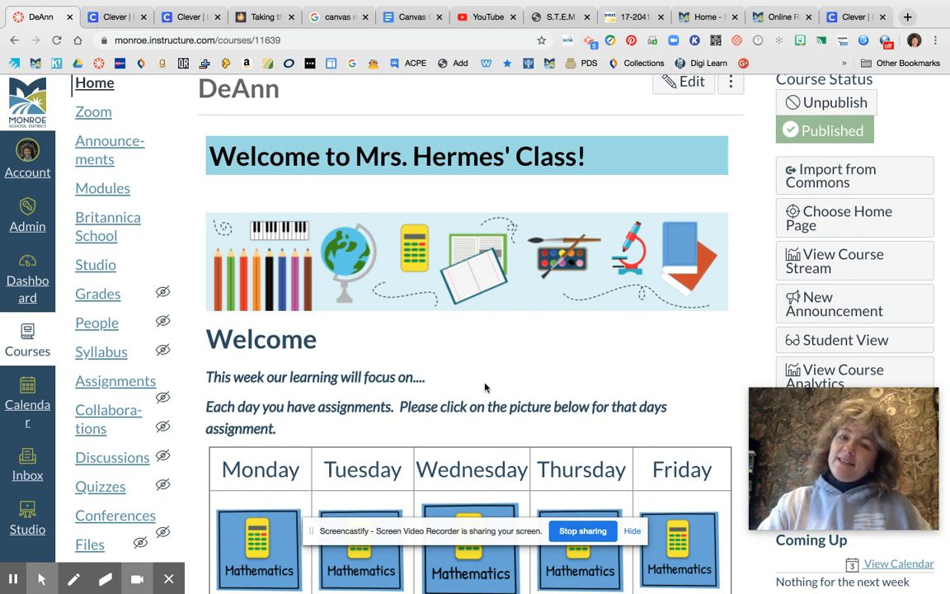
pyautogui.scroll(-2, 495, 391)
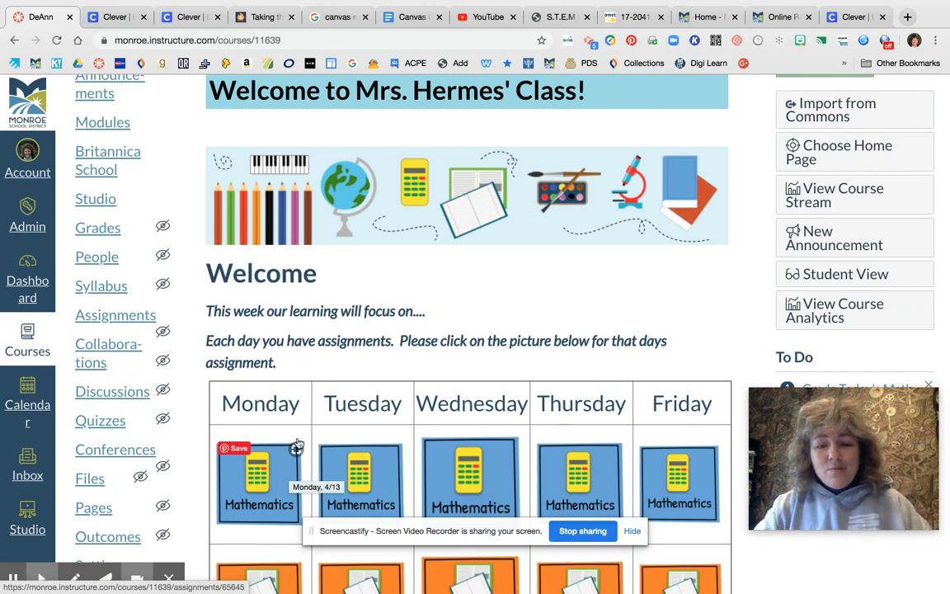
pyautogui.scroll(-2, 462, 354)
pyautogui.scroll(4, 470, 396)
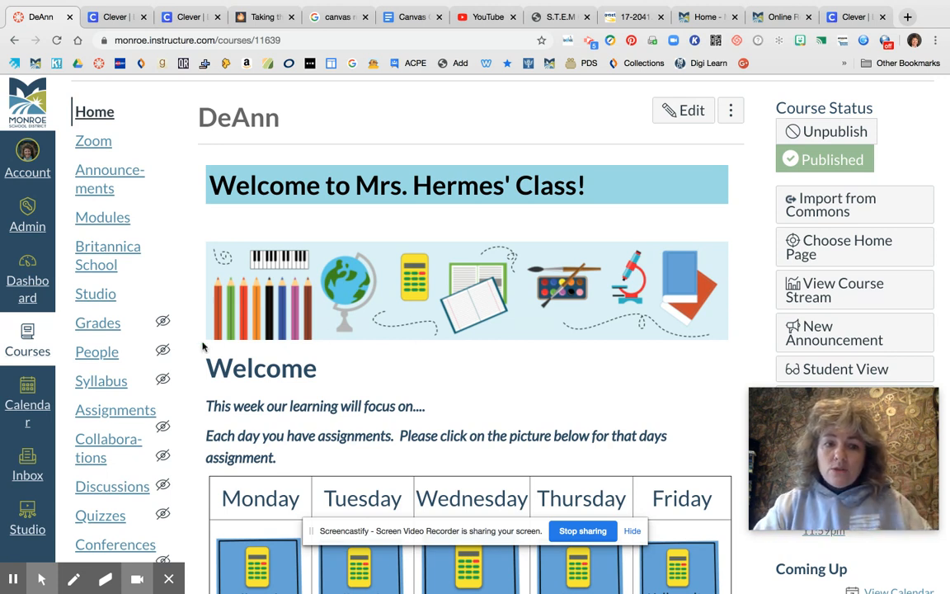
# Open the course modules, view the item options for "Pages 1-5", and look over the Wonder, Mathematics and remaining subject modules.
pyautogui.click(109, 218)
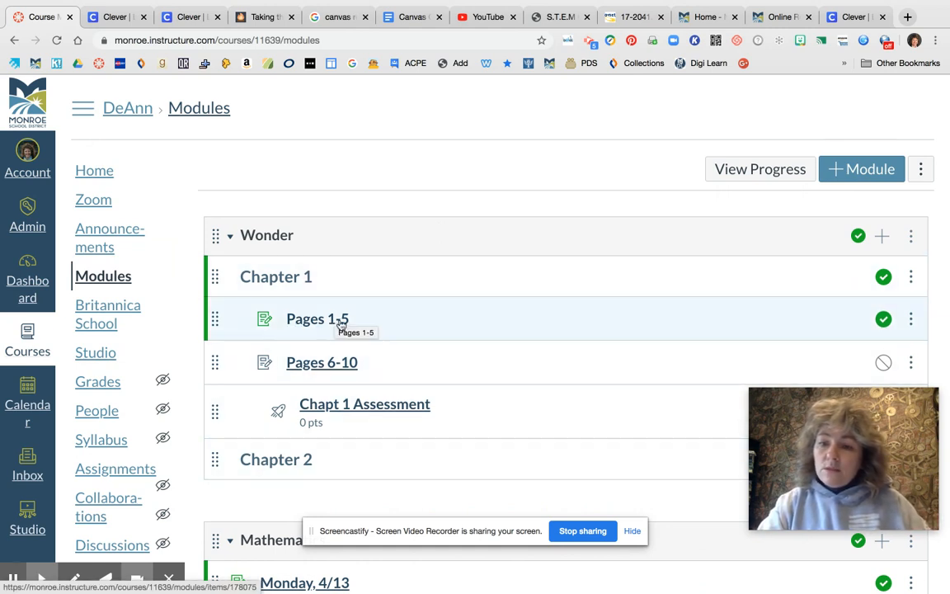
pyautogui.click(913, 322)
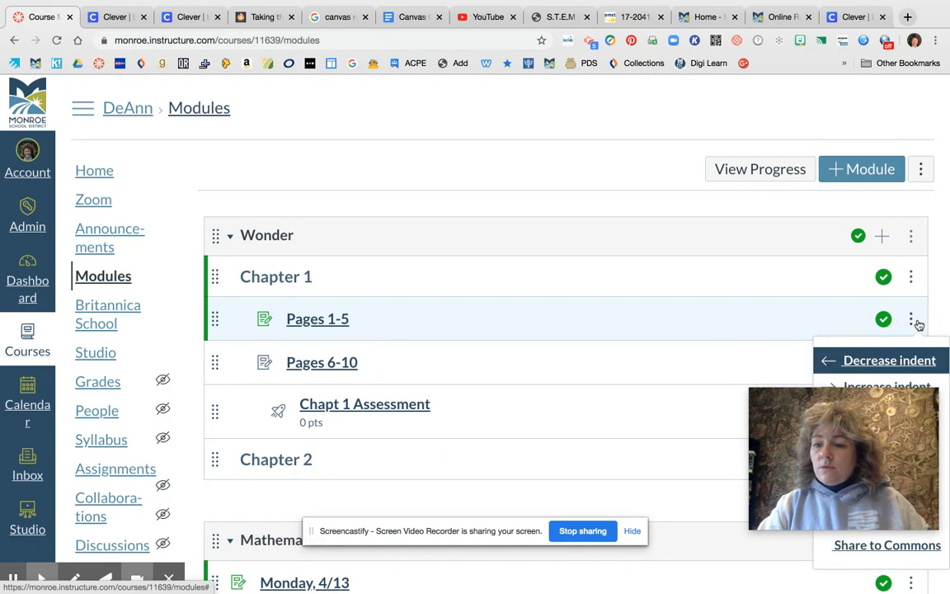
pyautogui.scroll(-3, 356, 466)
pyautogui.scroll(-10, 495, 330)
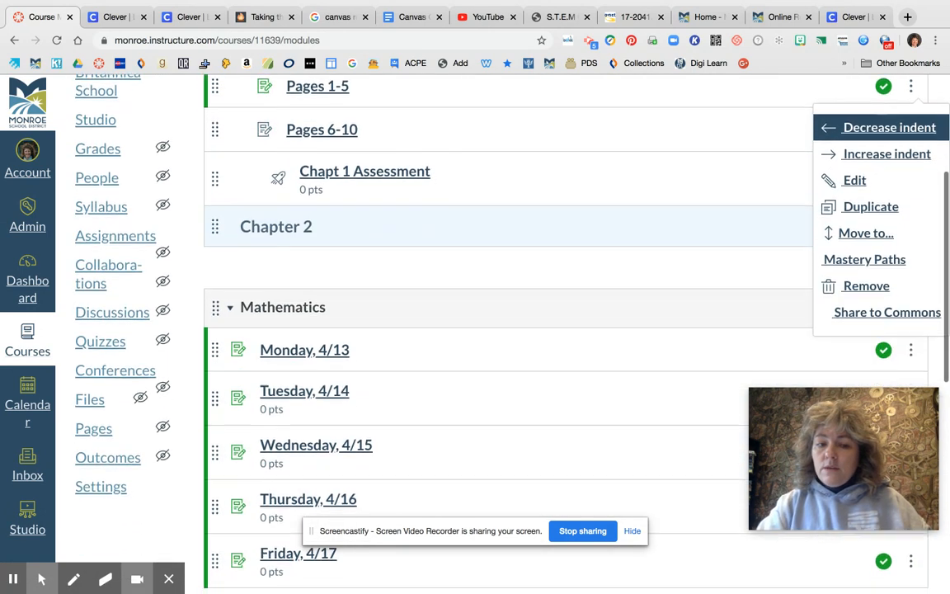
pyautogui.scroll(-2, 345, 443)
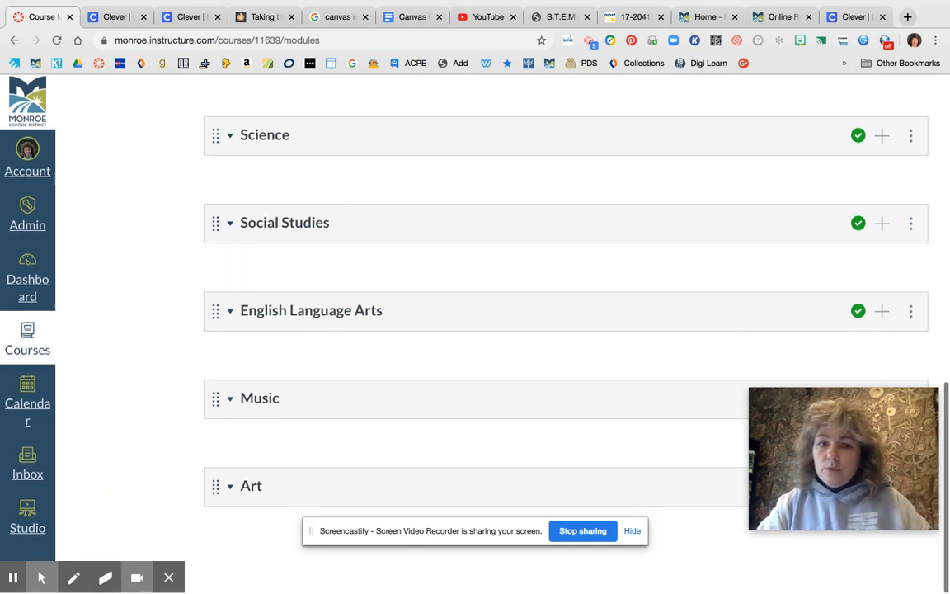
pyautogui.scroll(4, 565, 330)
pyautogui.scroll(7, 566, 330)
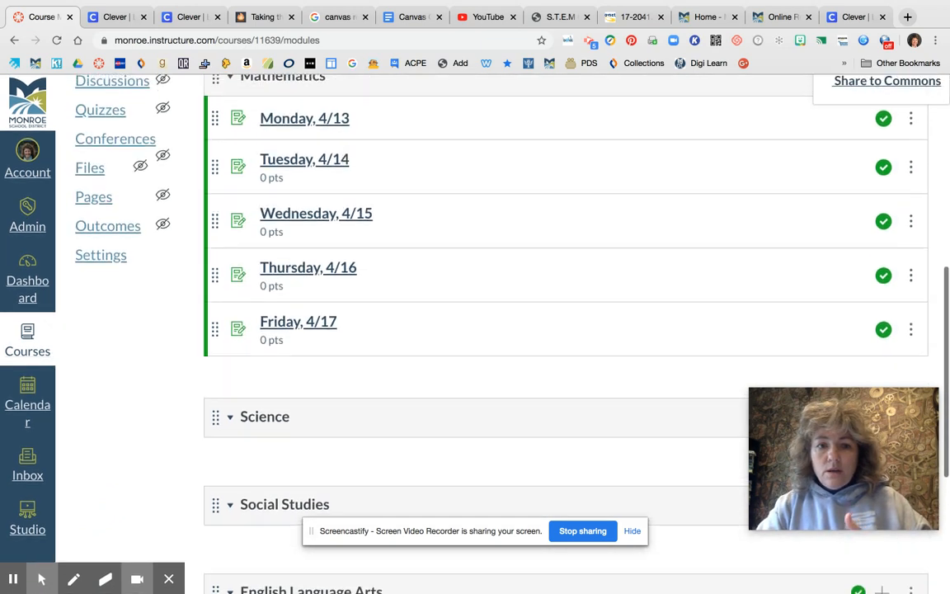
pyautogui.scroll(3, 330, 363)
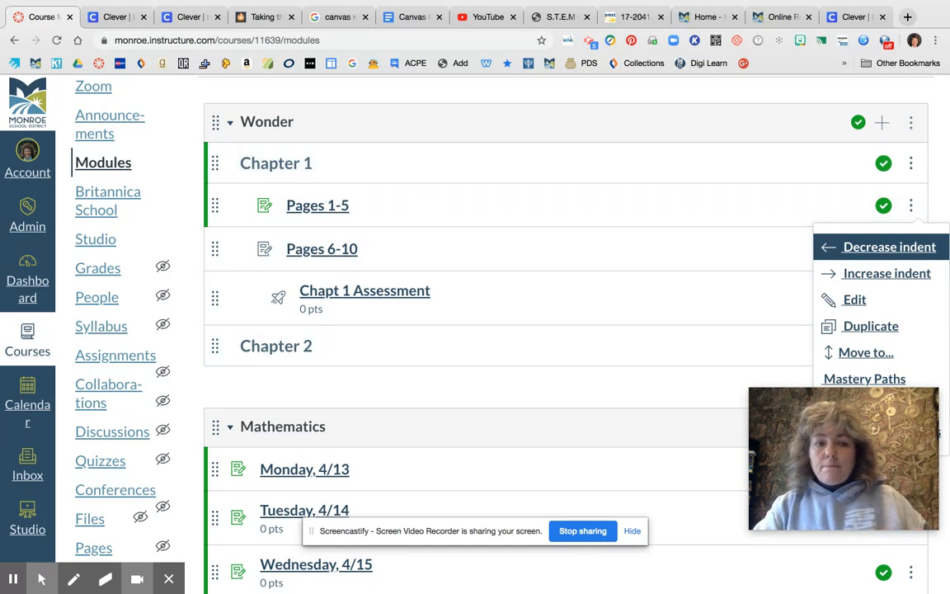
pyautogui.scroll(3, 153, 244)
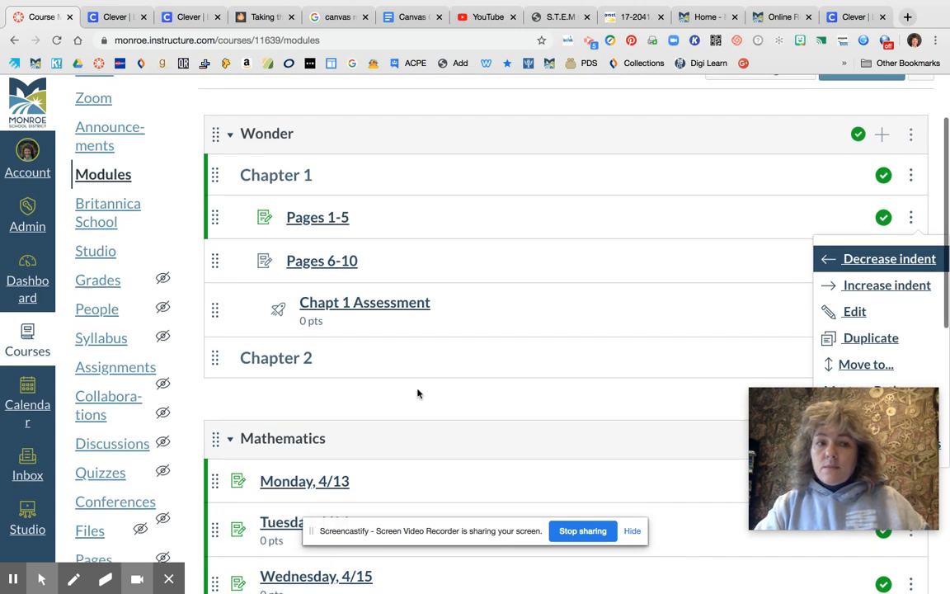
# Return to the course home page and examine the daily Mathematics and Language Arts pictures and their assignment links.
pyautogui.click(103, 173)
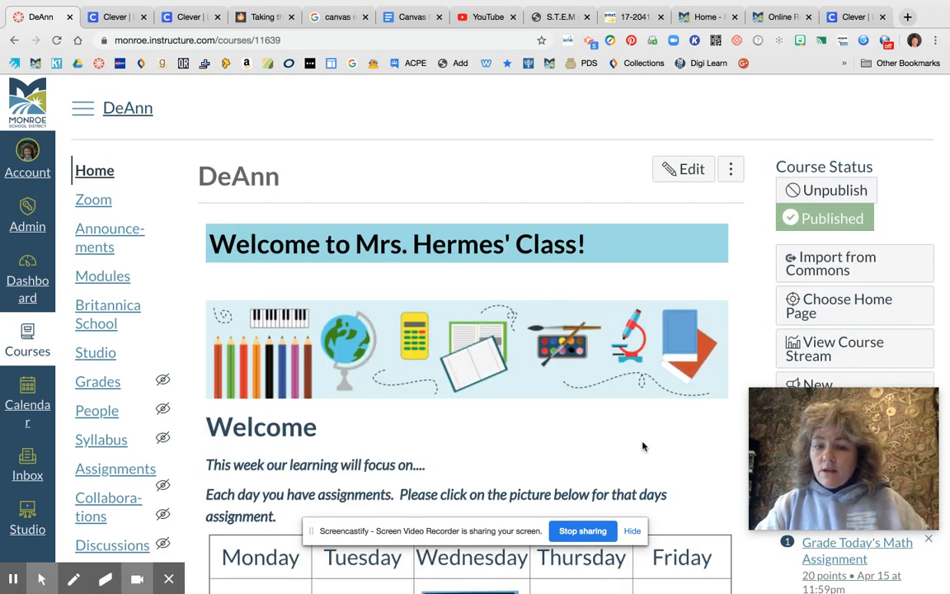
pyautogui.scroll(-5, 643, 446)
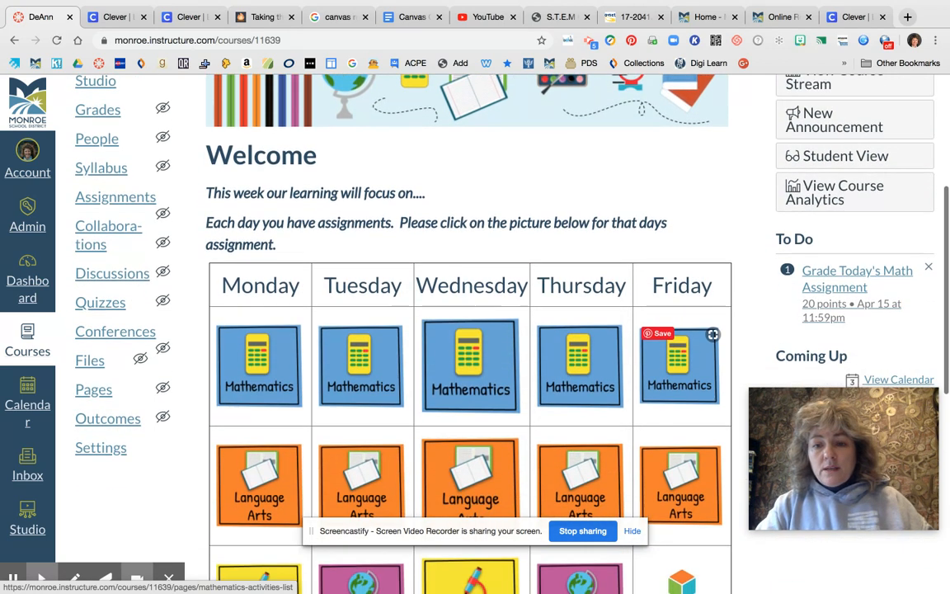
pyautogui.scroll(-1, 679, 366)
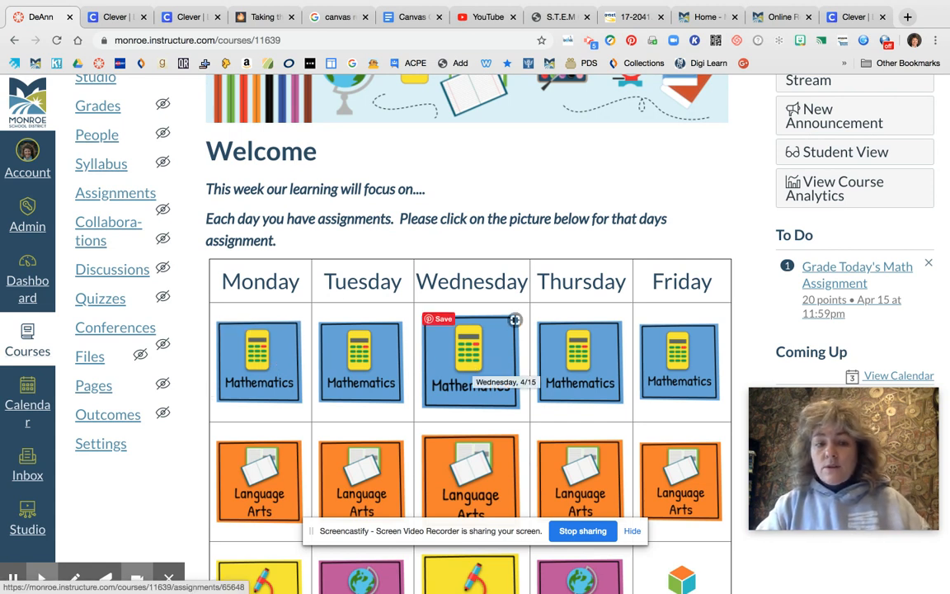
pyautogui.scroll(-1, 470, 354)
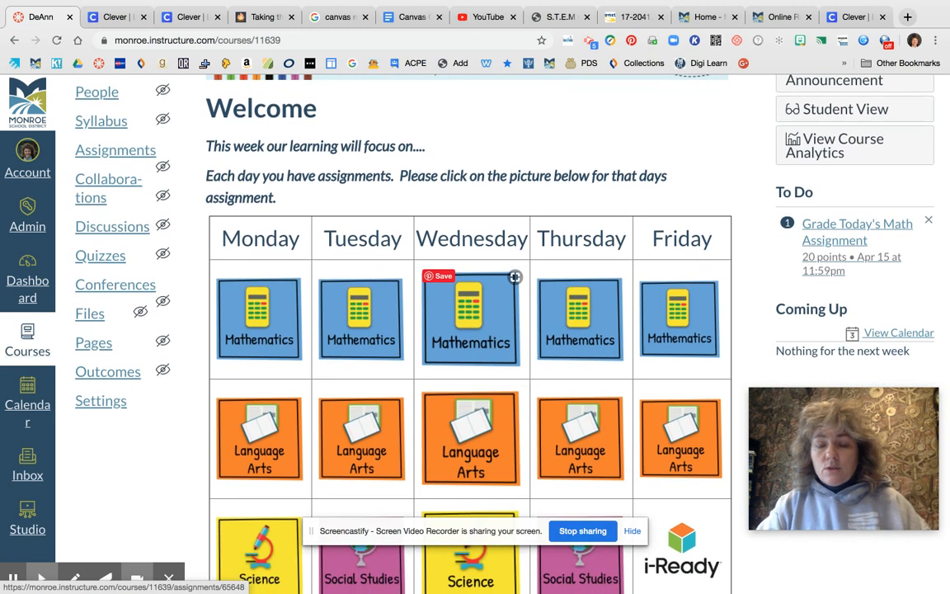
pyautogui.click(14, 579)
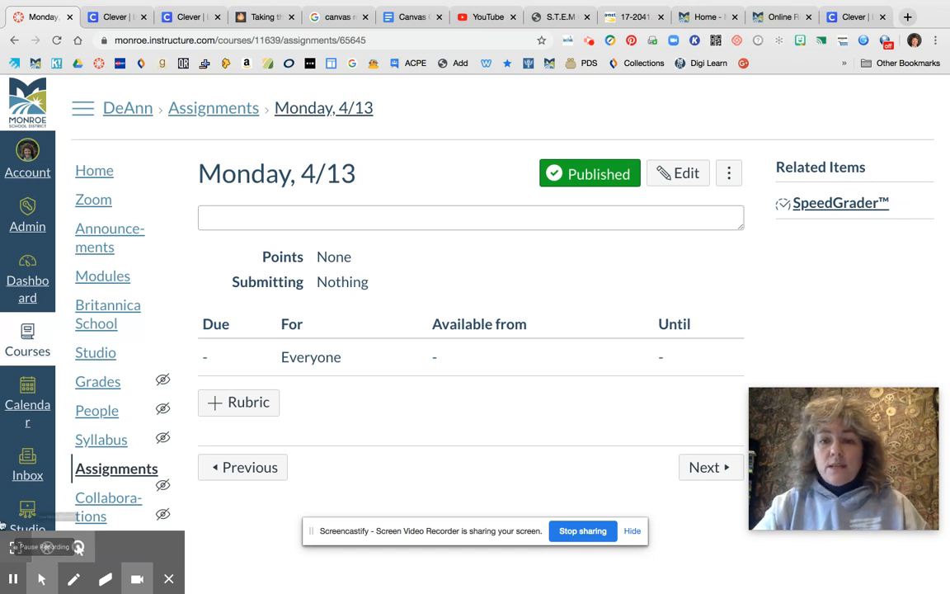
# Open the "Monday, 4/13" assignment for editing and bring up the Google Apps file picker for its description.
pyautogui.click(669, 177)
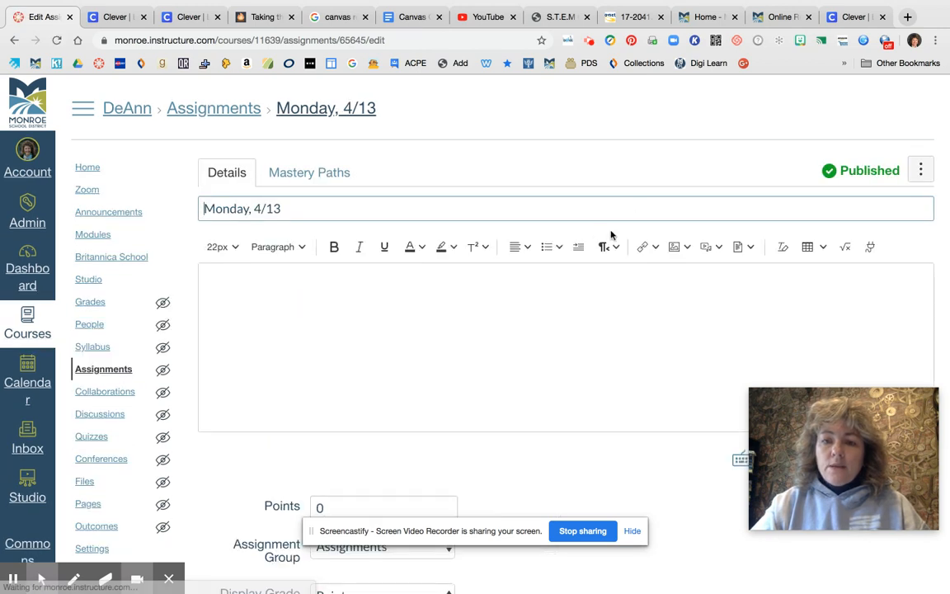
pyautogui.click(437, 267)
pyautogui.click(869, 247)
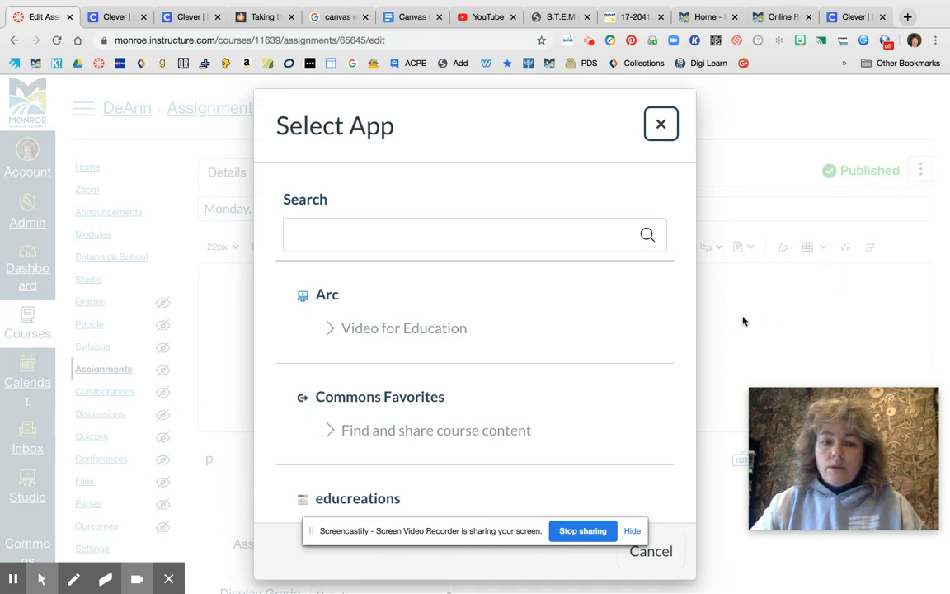
pyautogui.scroll(-3, 621, 356)
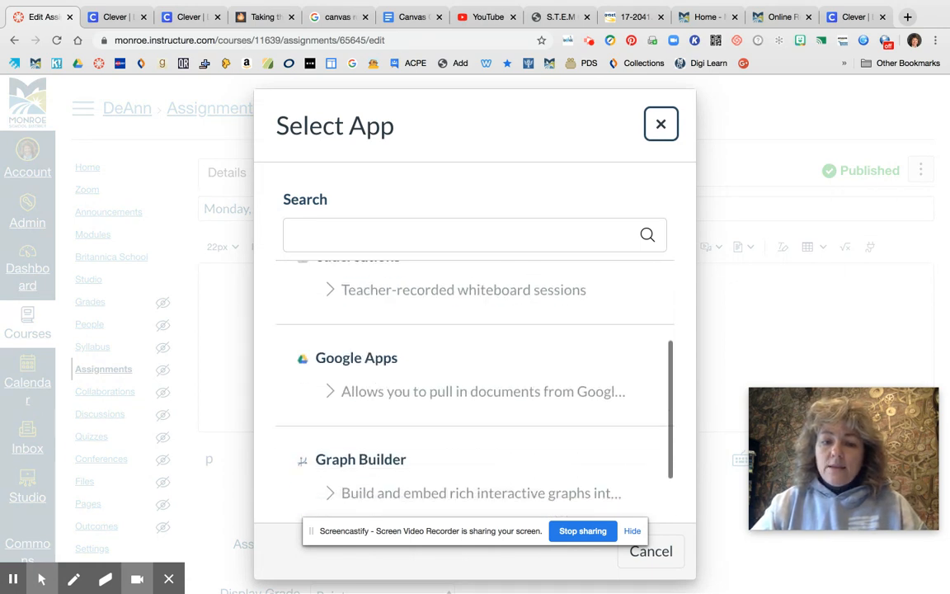
pyautogui.click(324, 359)
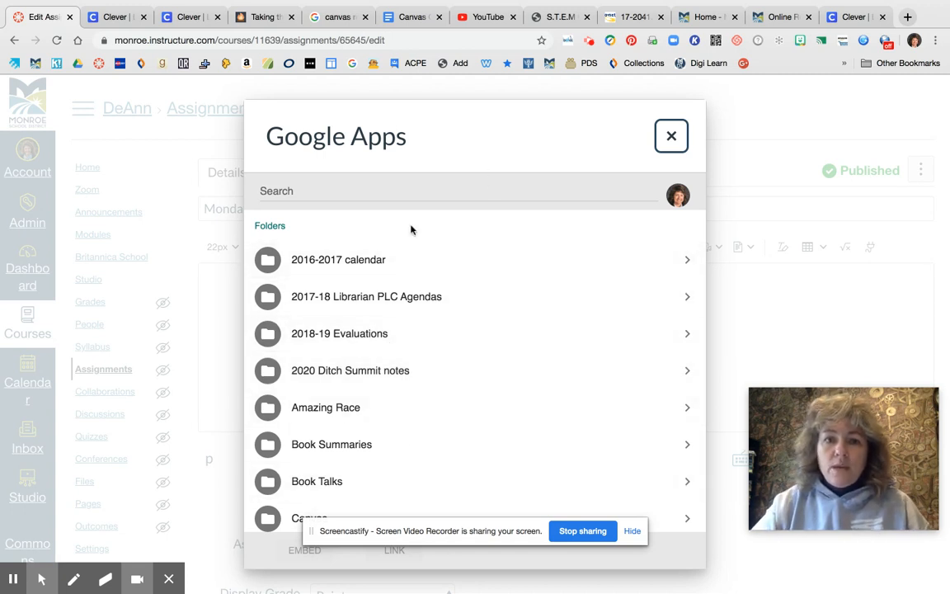
# Switch to the "Canvas Q&A" document in Google Docs and read the answer about authorizing Google Apps in Canvas.
pyautogui.click(410, 18)
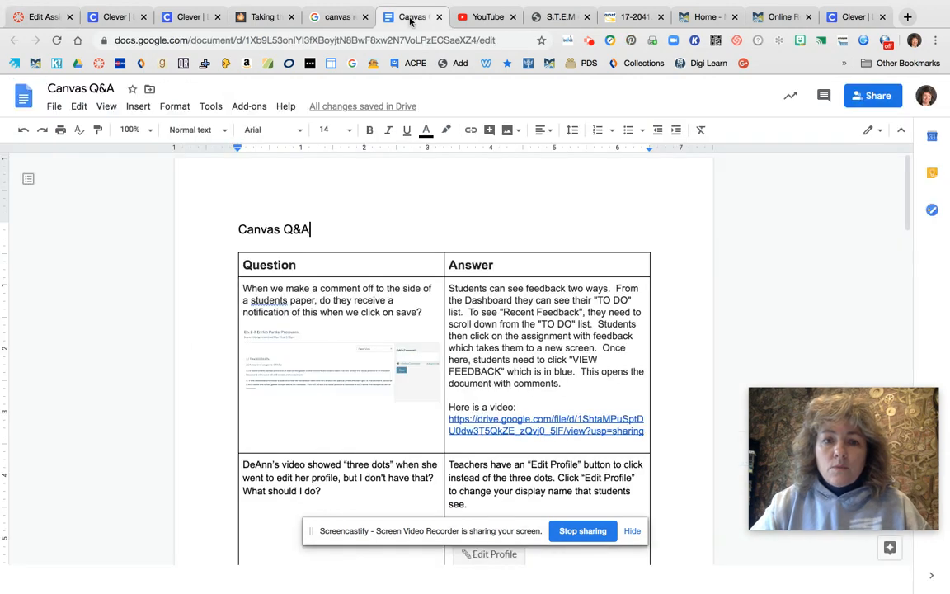
pyautogui.scroll(-10, 558, 295)
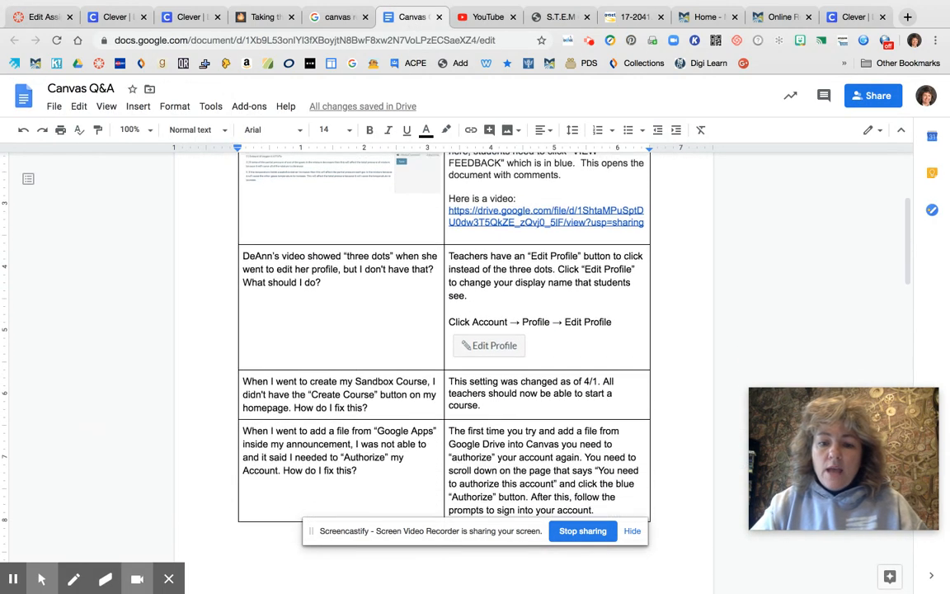
pyautogui.scroll(-2, 444, 371)
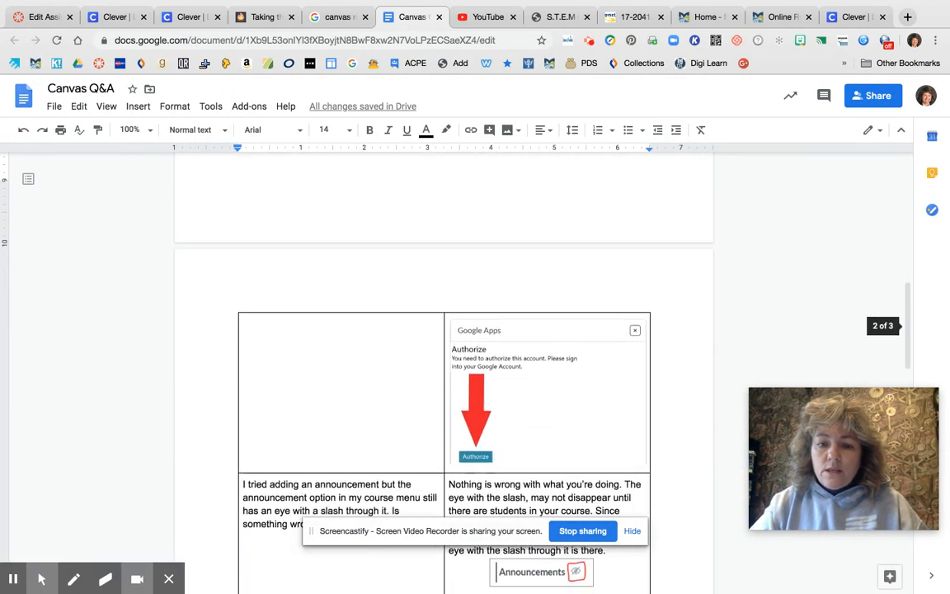
pyautogui.scroll(4, 444, 371)
pyautogui.scroll(-4, 443, 371)
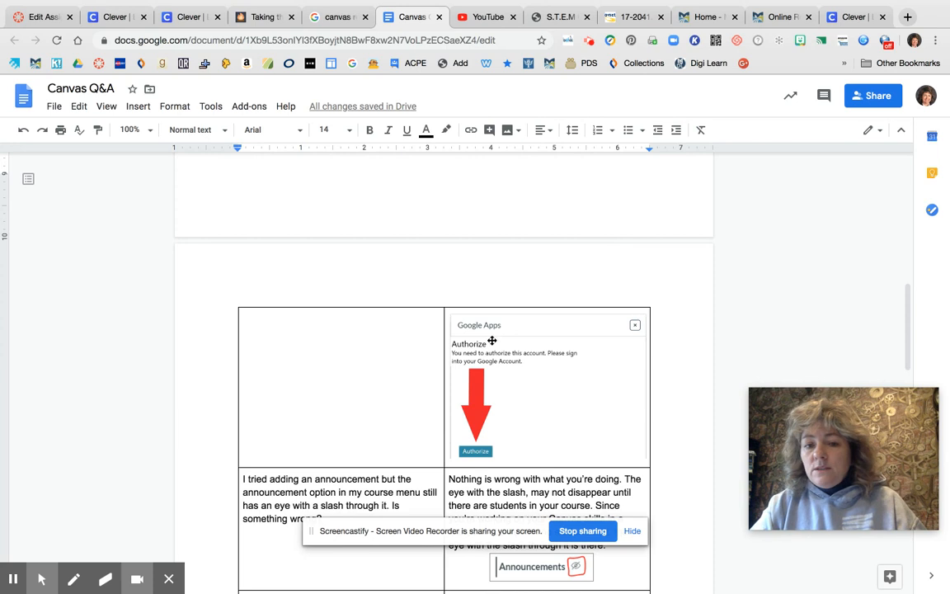
pyautogui.click(416, 432)
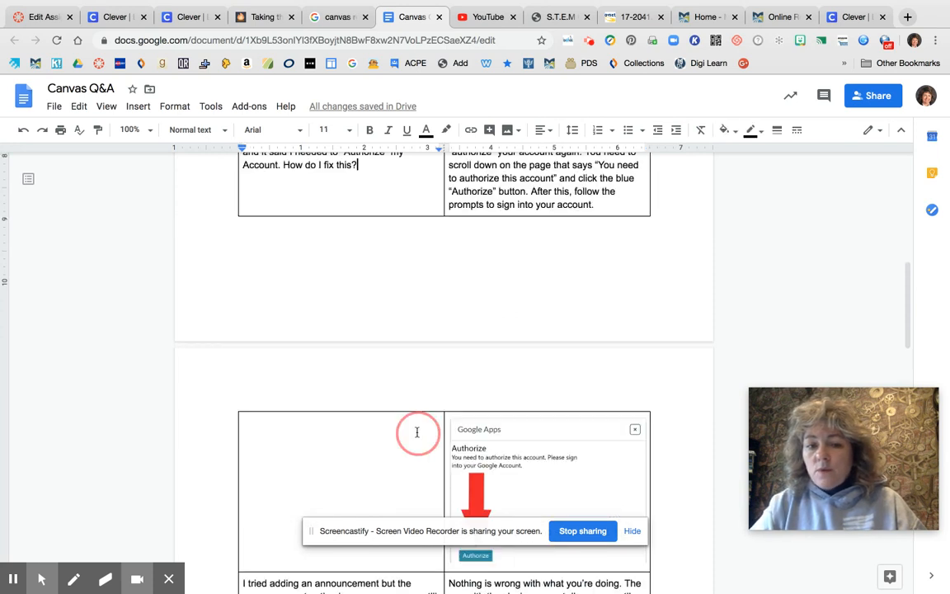
pyautogui.scroll(-4, 452, 470)
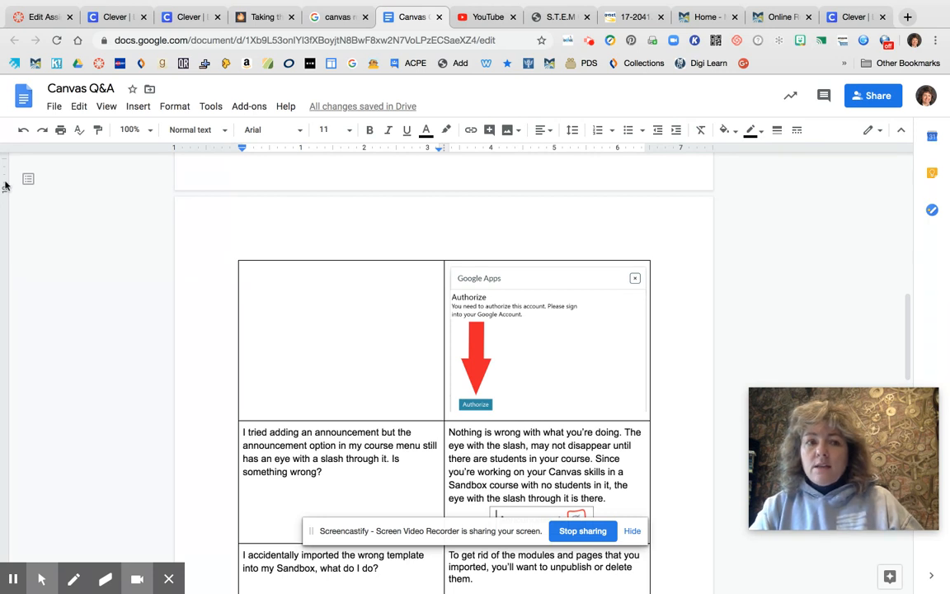
# Switch back to the "Monday, 4/13" assignment in Canvas and close the Google Apps picker without inserting a file.
pyautogui.click(50, 15)
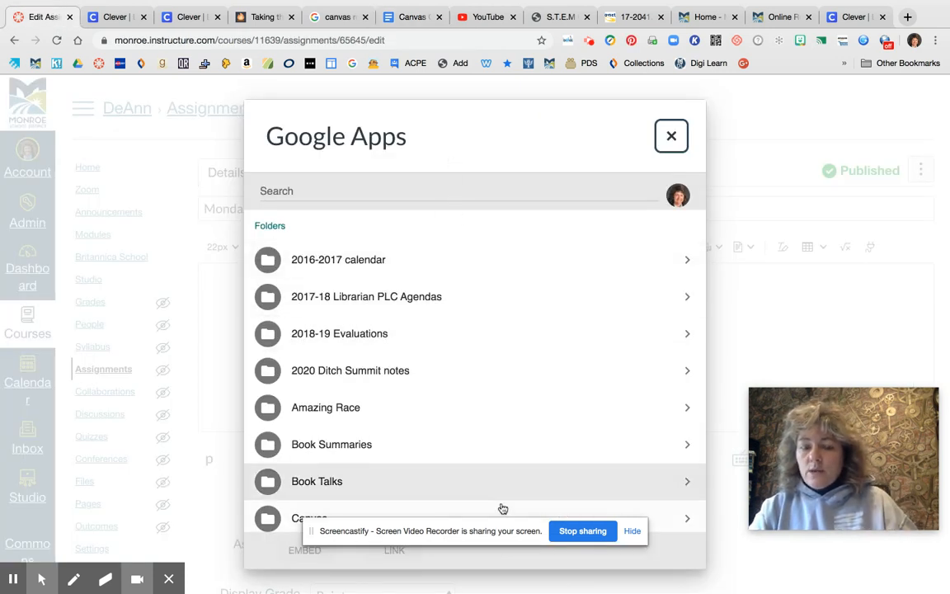
pyautogui.click(666, 142)
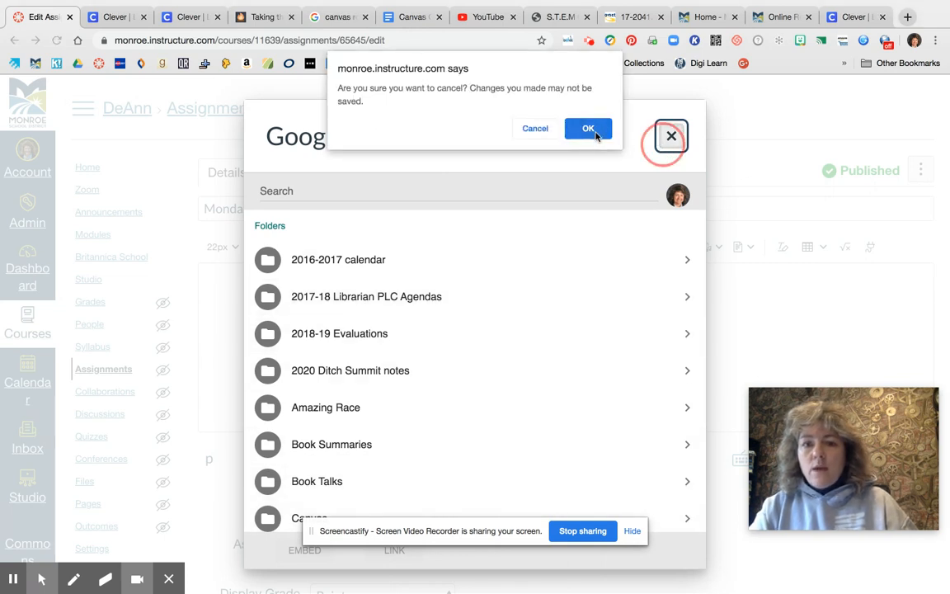
pyautogui.click(595, 130)
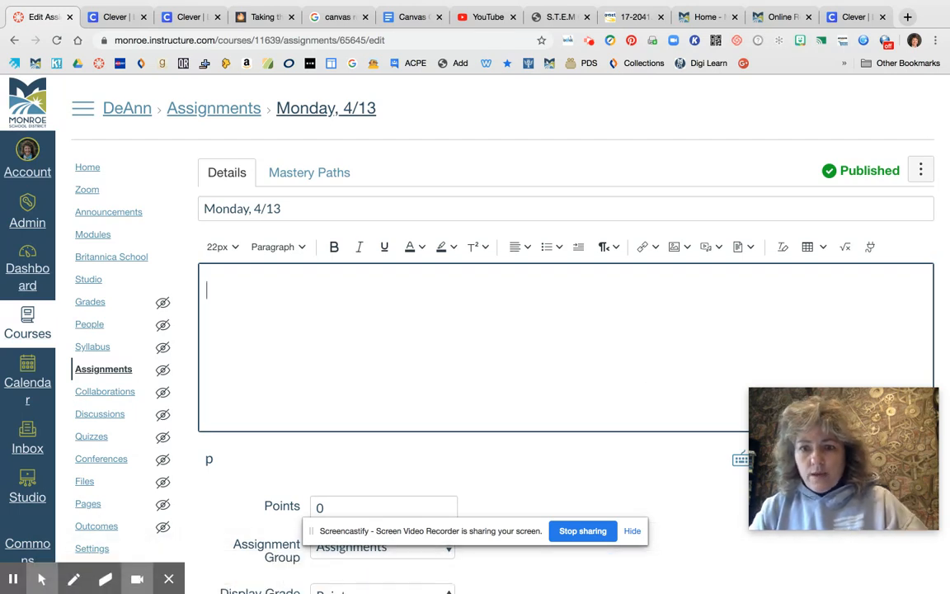
# Read the "Canvas Q&A" answers on the announcements eye icon and a wrongly imported template, and return to the Canvas course home page.
pyautogui.click(403, 22)
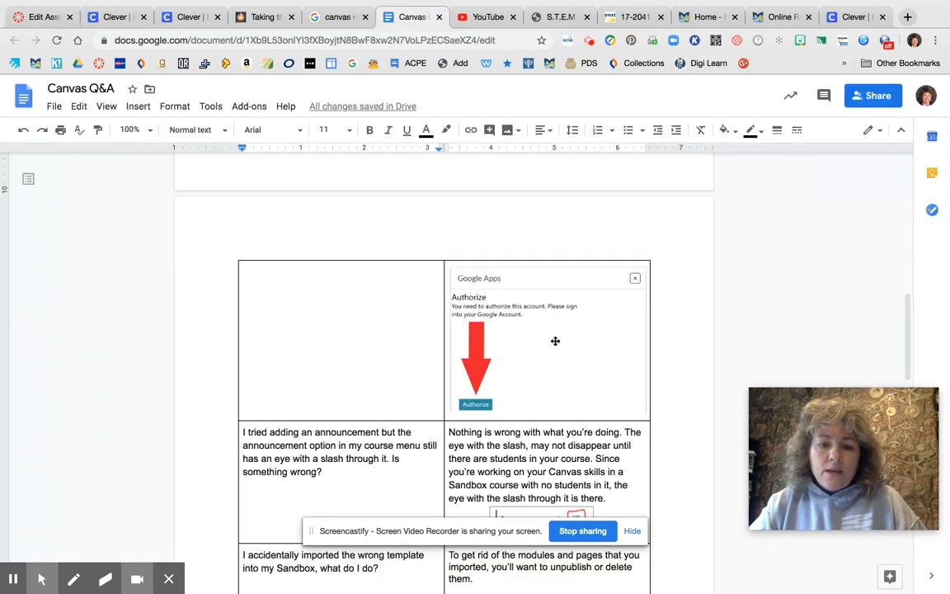
pyautogui.scroll(-5, 555, 340)
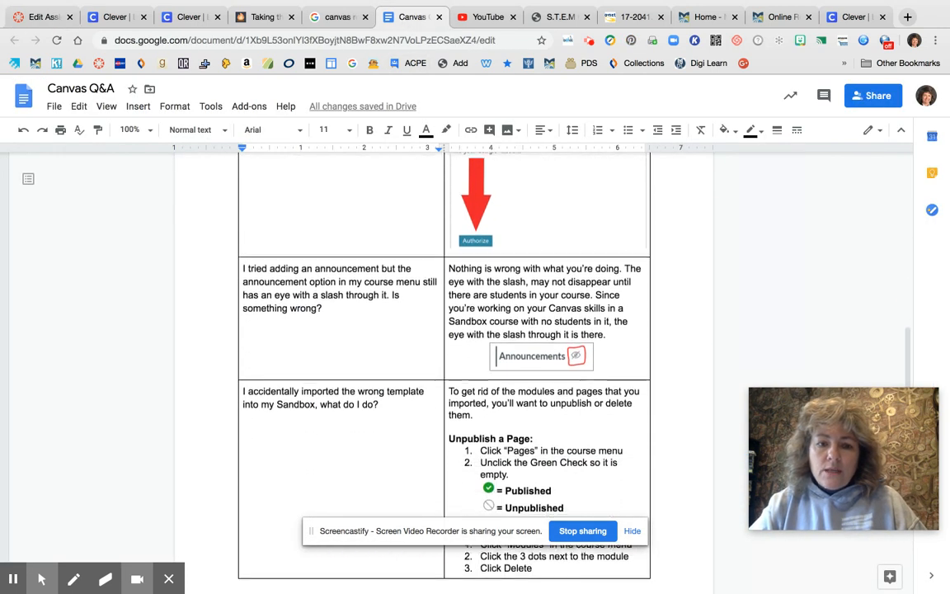
pyautogui.scroll(-1, 555, 340)
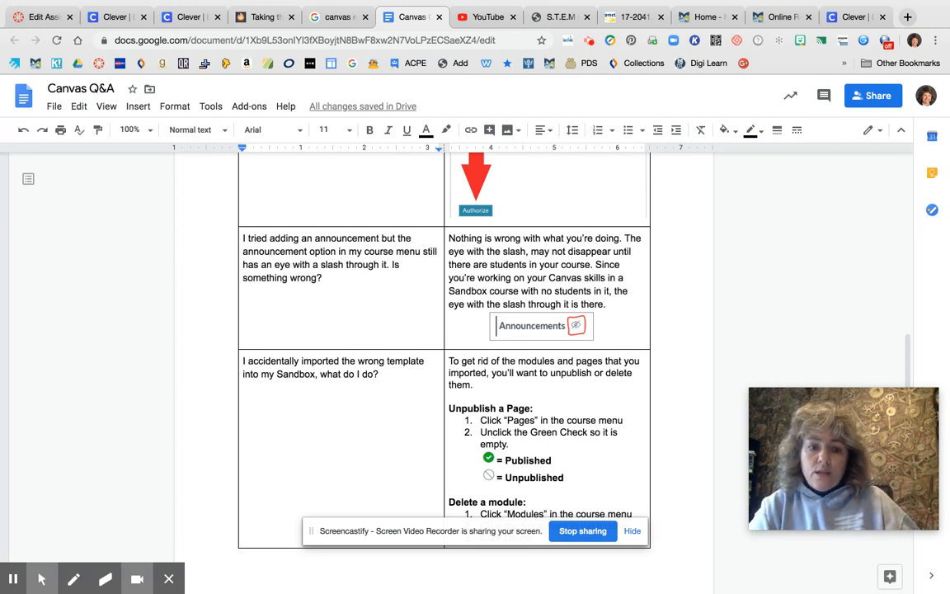
pyautogui.scroll(-2, 566, 363)
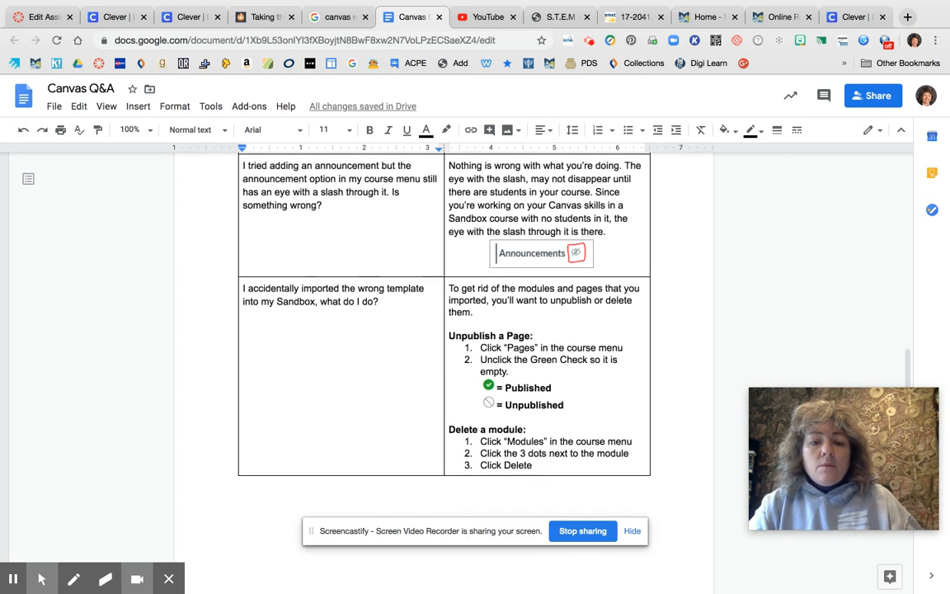
pyautogui.scroll(-1, 566, 395)
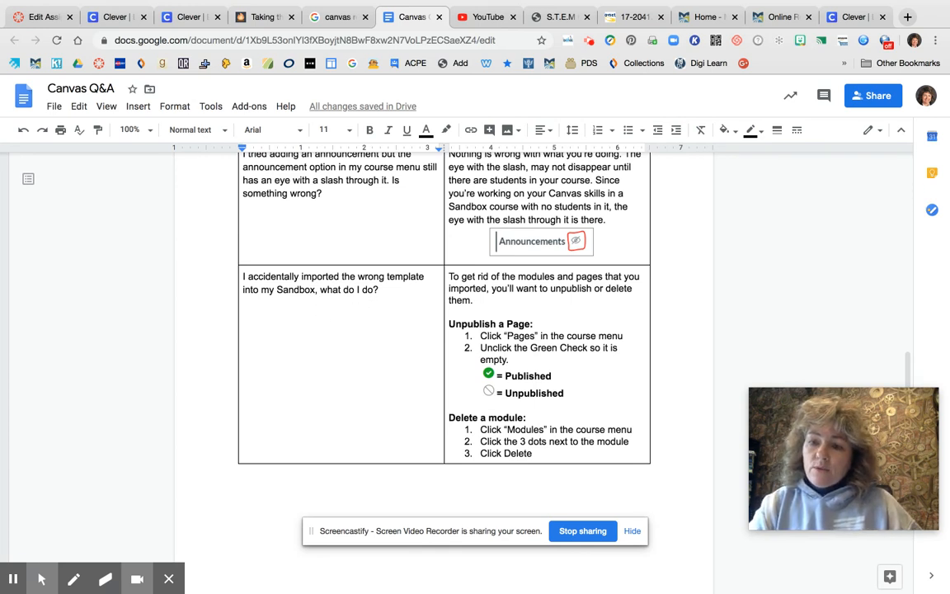
pyautogui.click(43, 13)
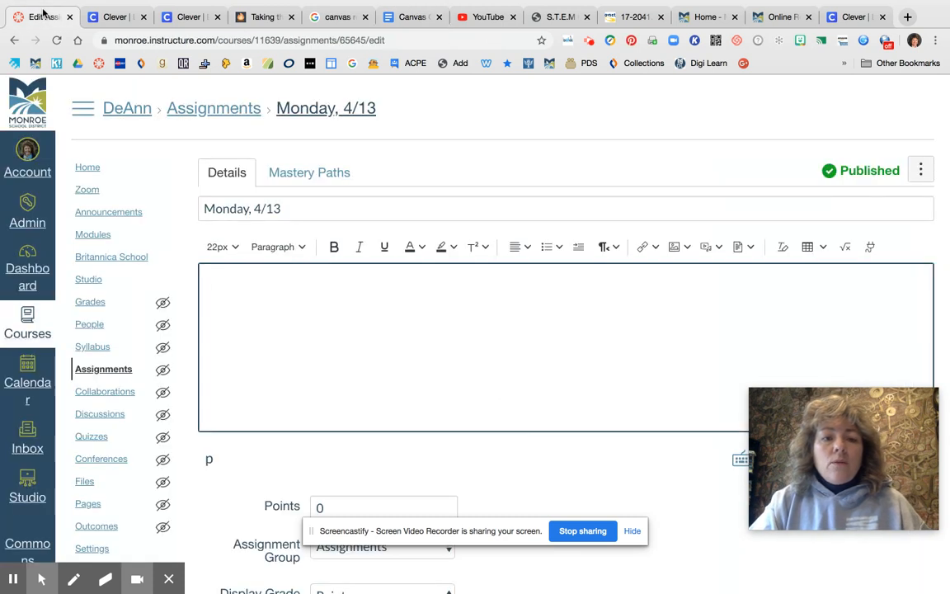
pyautogui.click(81, 163)
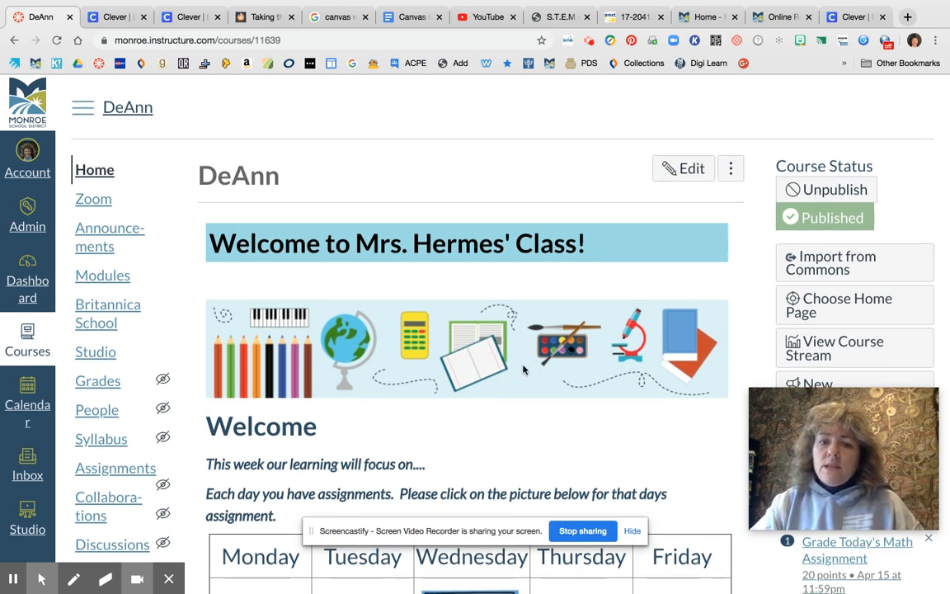
# Examine the course home page from the welcome banner through the weekly subject picture table.
pyautogui.scroll(-1, 471, 330)
pyautogui.scroll(-1, 472, 330)
pyautogui.scroll(-1, 471, 330)
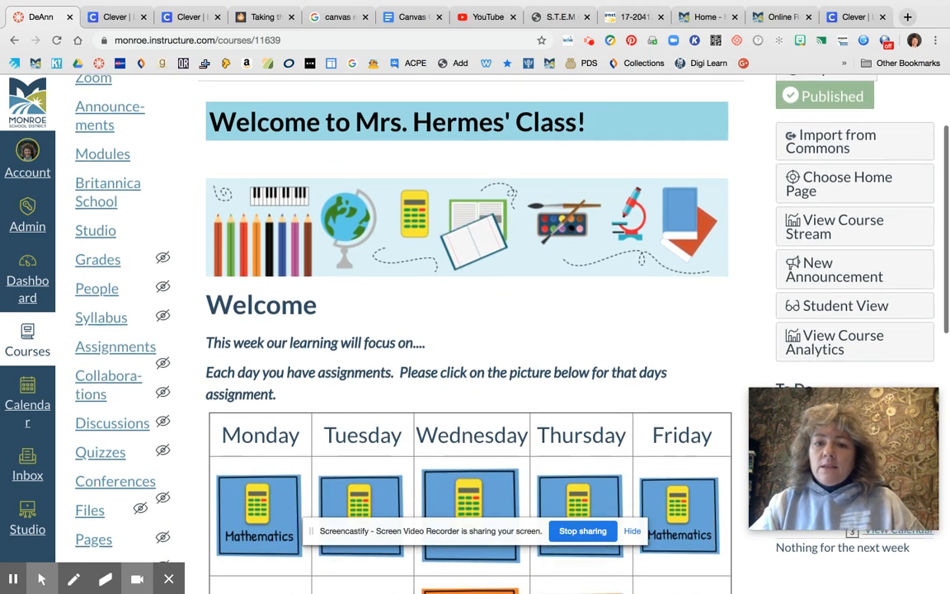
pyautogui.scroll(-1, 471, 330)
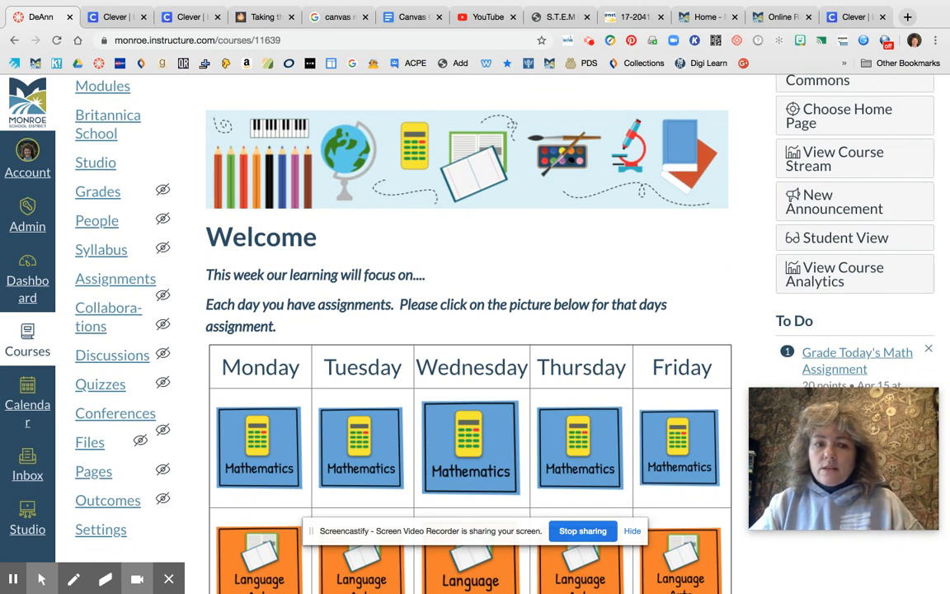
pyautogui.scroll(-1, 472, 330)
pyautogui.scroll(5, 472, 329)
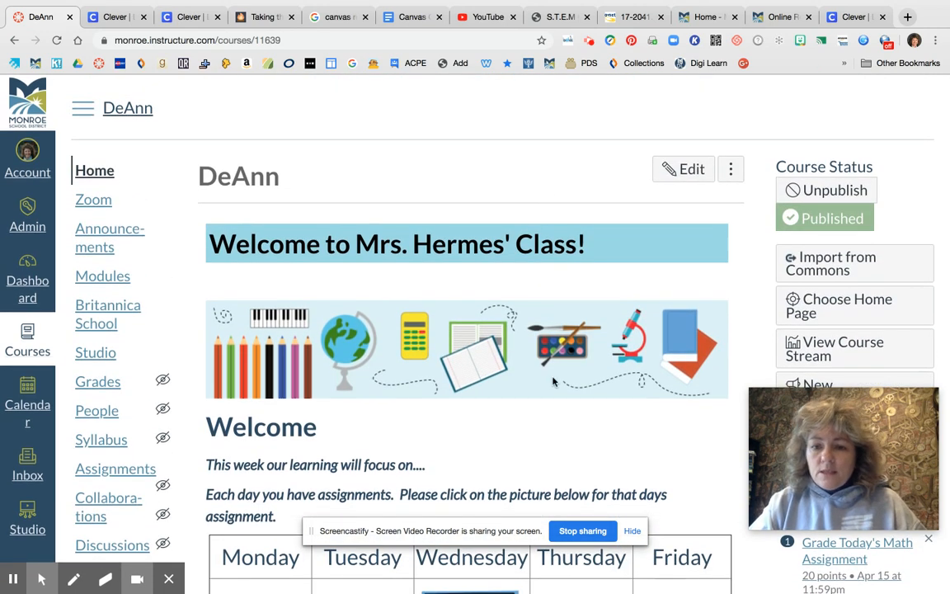
pyautogui.scroll(-6, 497, 338)
pyautogui.scroll(-4, 510, 355)
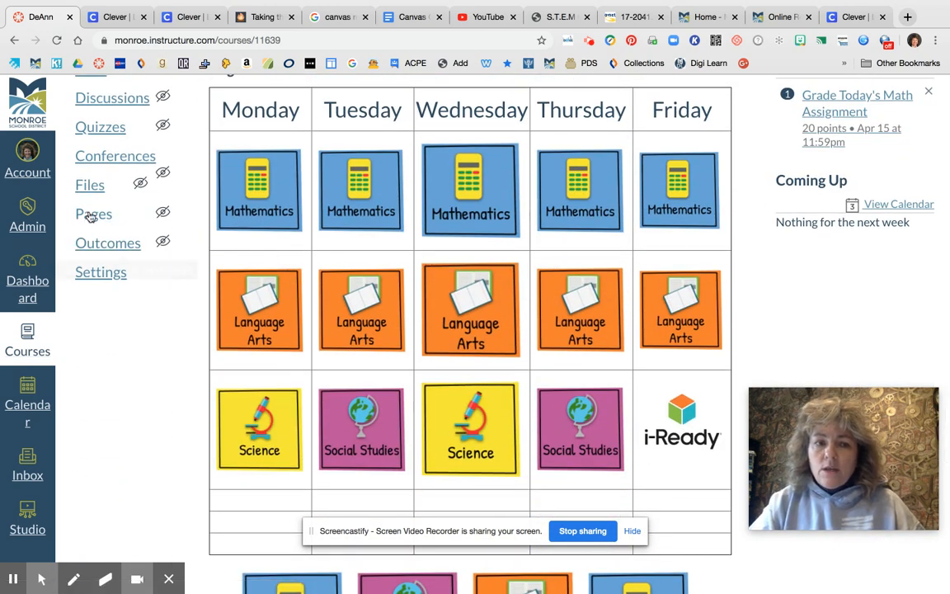
# Open the course Pages and try to unpublish the front page titled "Home Page".
pyautogui.click(91, 212)
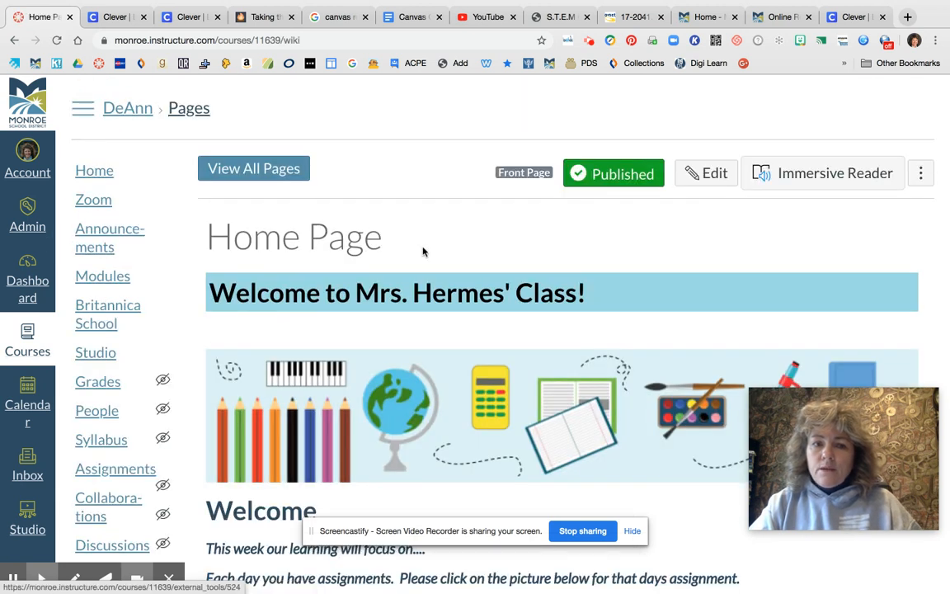
pyautogui.click(629, 178)
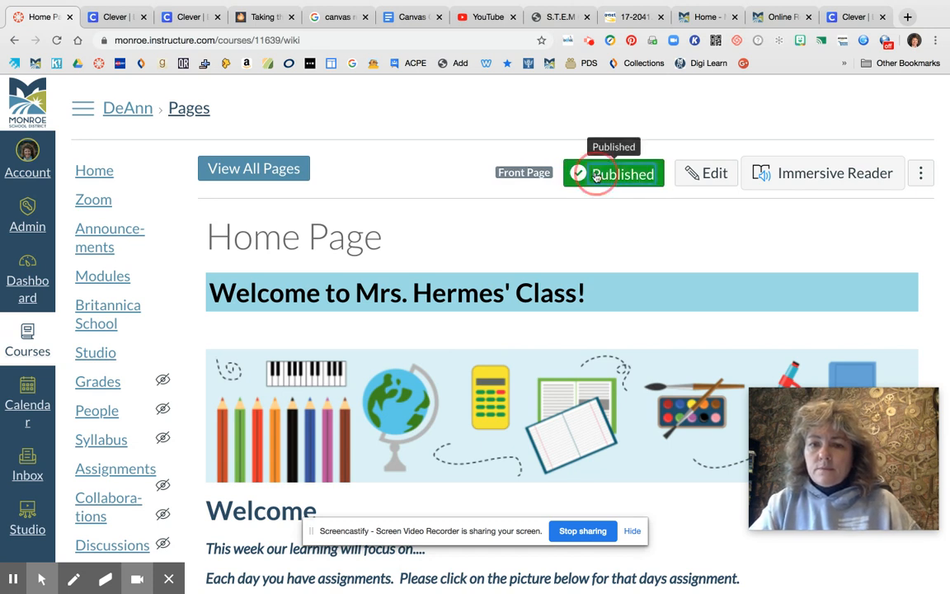
pyautogui.click(567, 179)
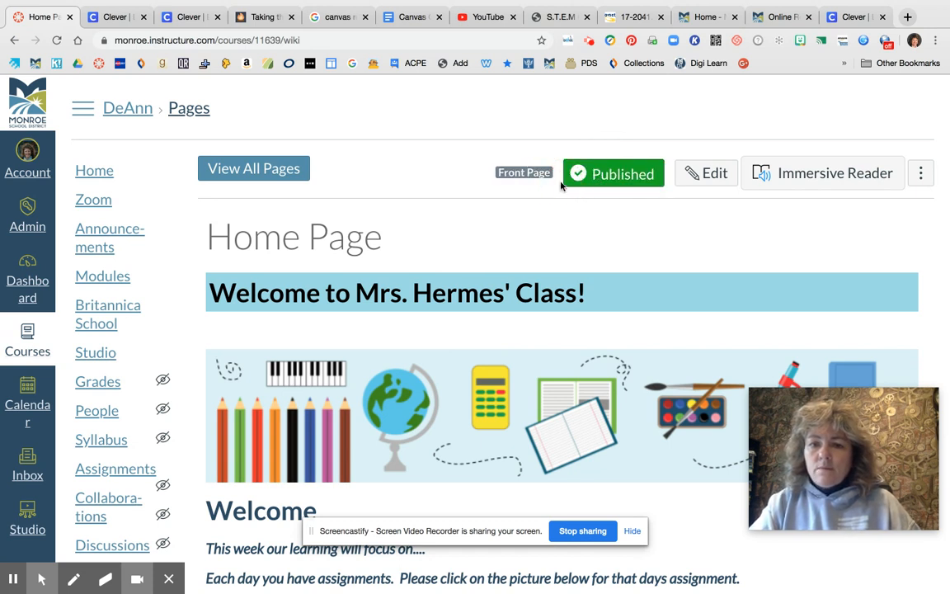
pyautogui.click(645, 179)
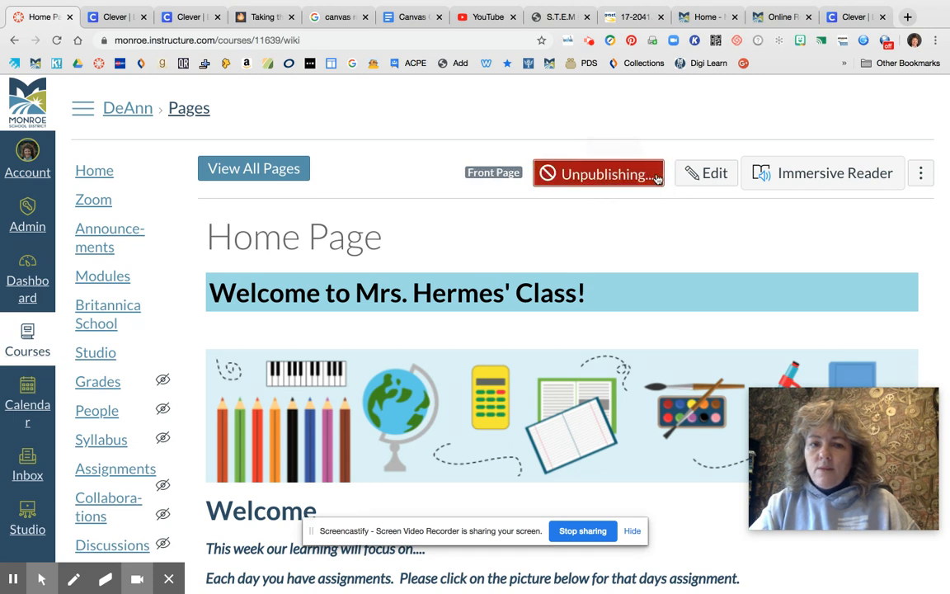
pyautogui.click(652, 183)
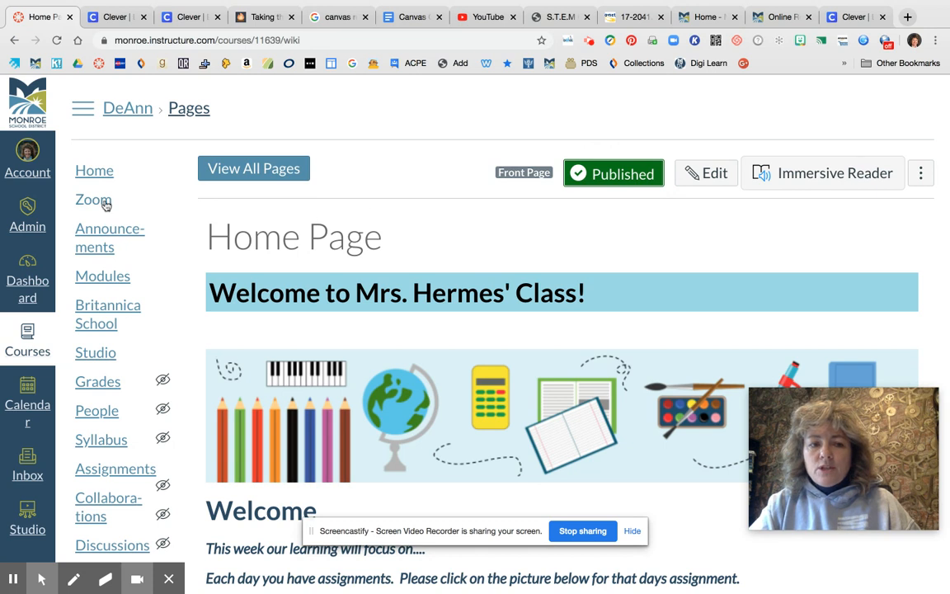
# Return to the course home and set the course home page to display Course Modules.
pyautogui.click(105, 172)
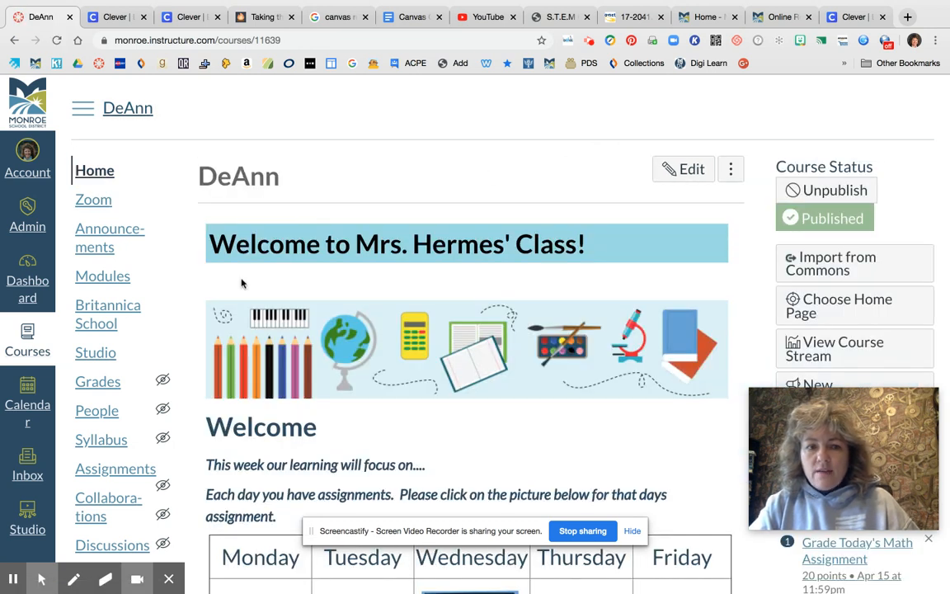
pyautogui.scroll(-1, 607, 233)
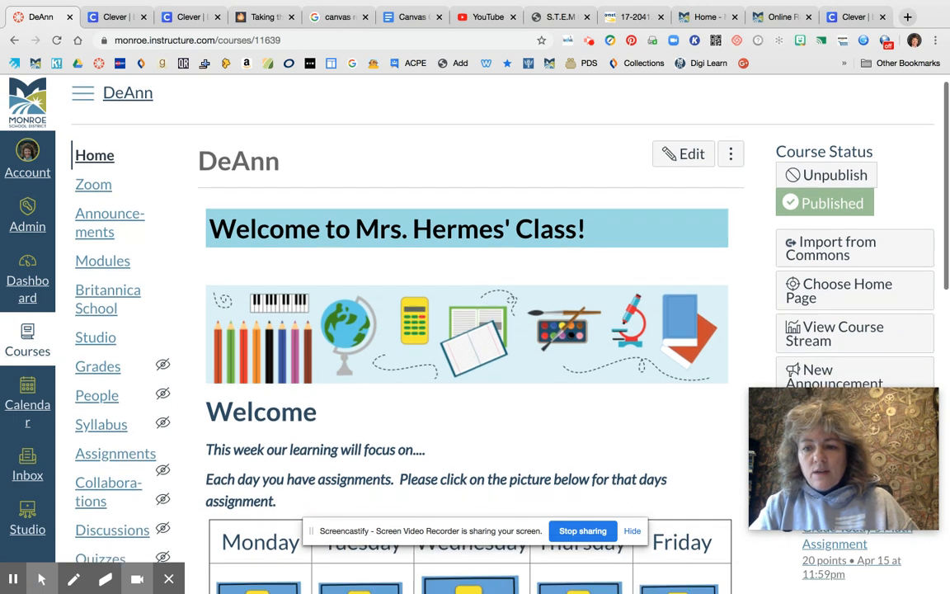
pyautogui.click(834, 290)
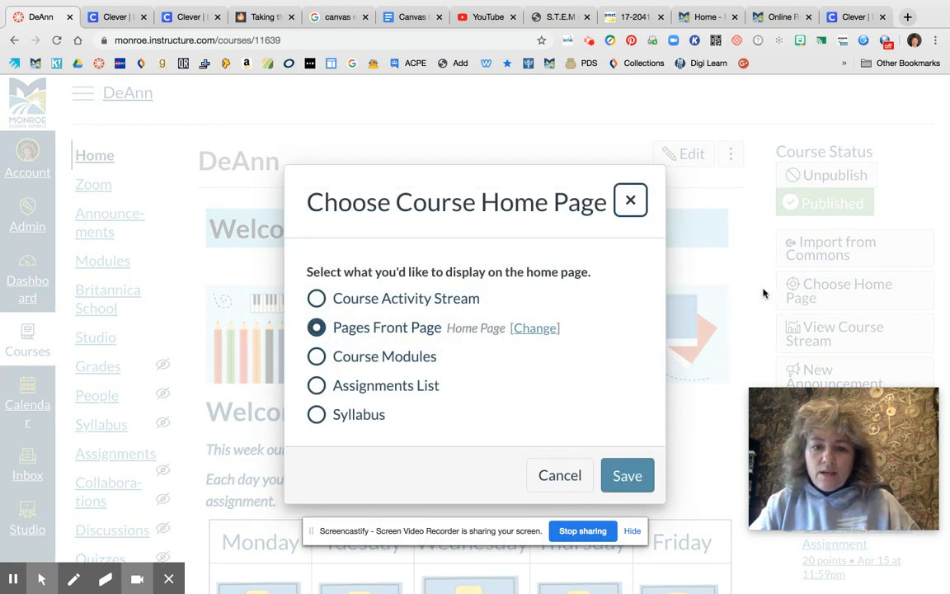
pyautogui.click(320, 355)
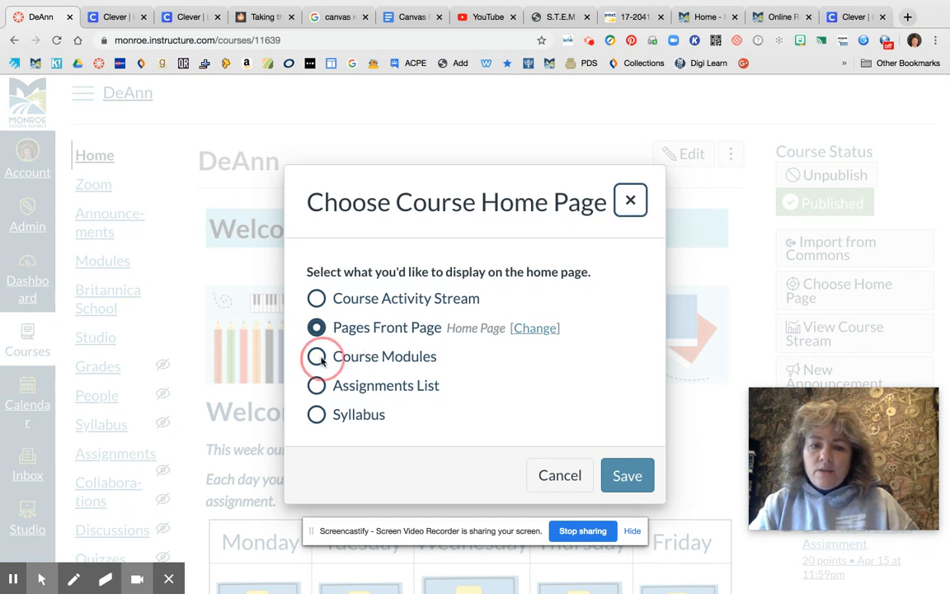
pyautogui.click(636, 465)
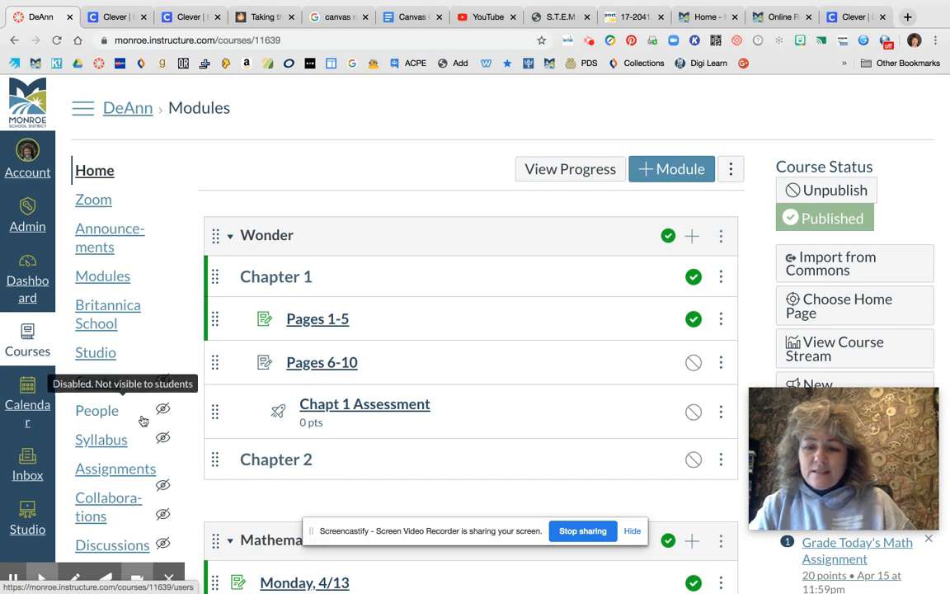
# Go back to the front page in Pages and try again to unpublish it.
pyautogui.scroll(-3, 99, 403)
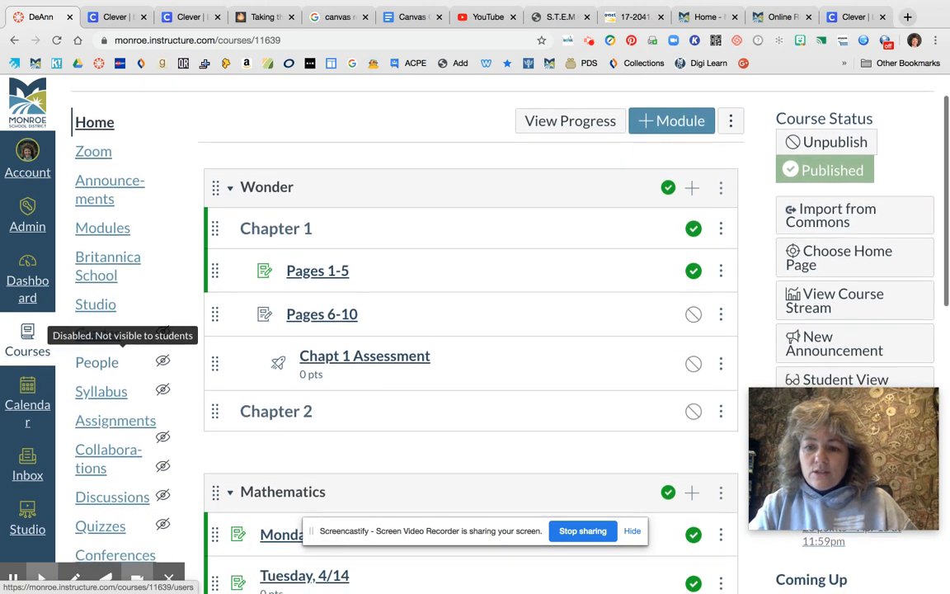
pyautogui.scroll(-5, 98, 371)
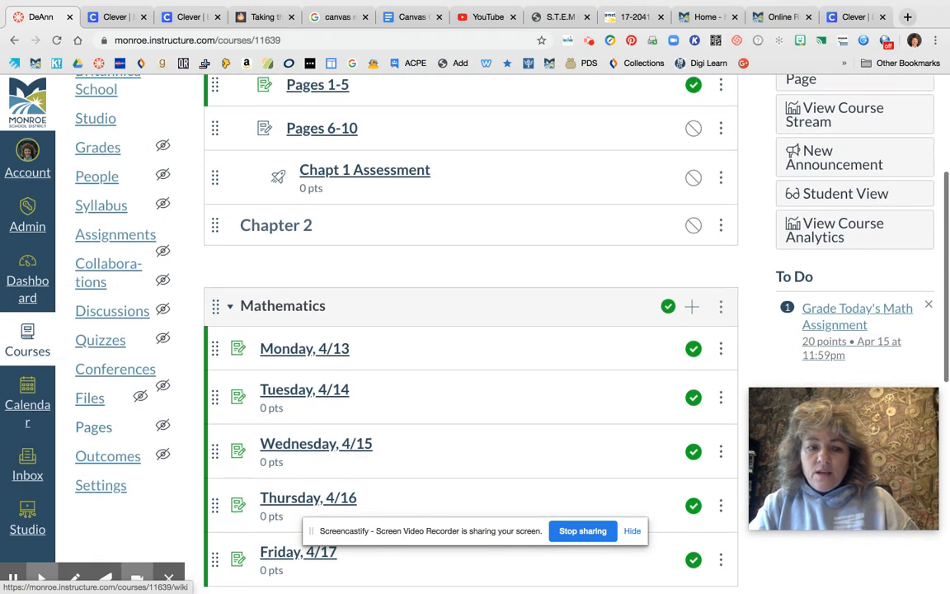
pyautogui.click(95, 426)
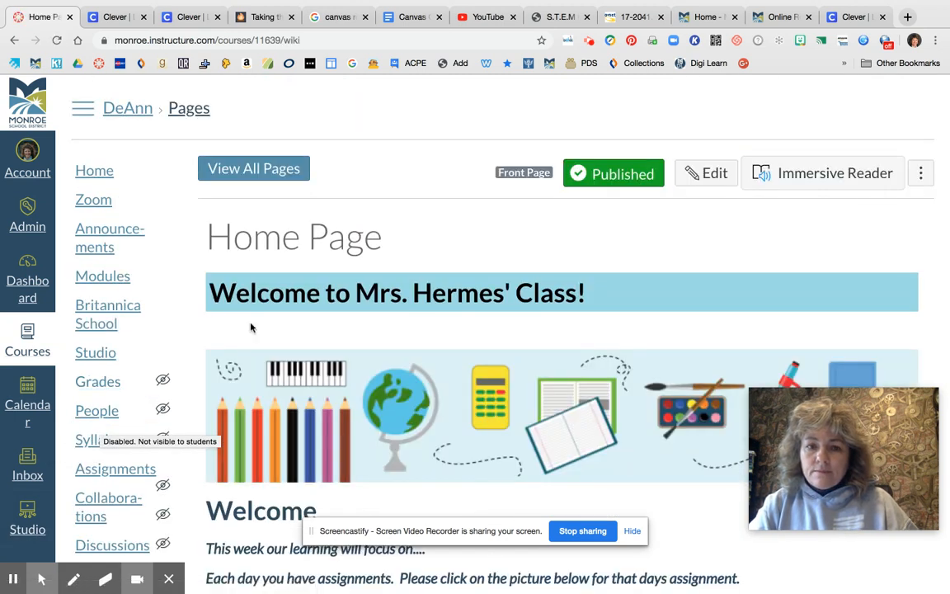
pyautogui.click(596, 174)
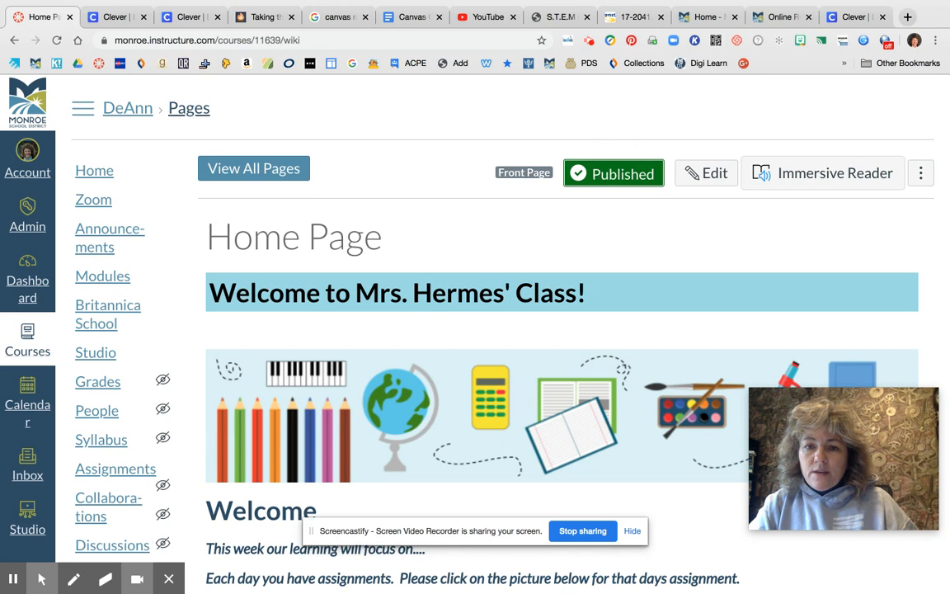
pyautogui.click(567, 183)
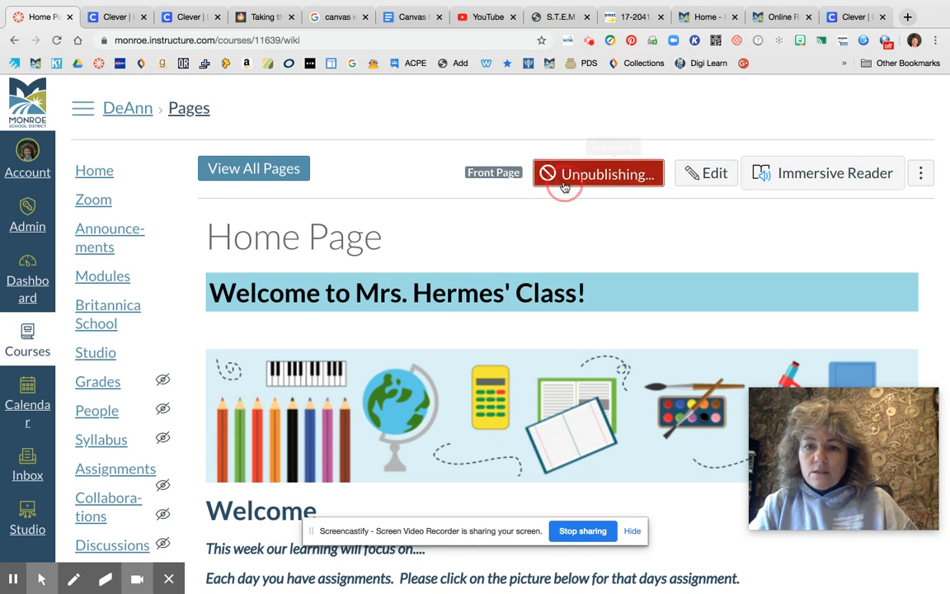
# Open "Home Page" for editing, check its options, and leave without saving for the list of all course pages.
pyautogui.click(695, 180)
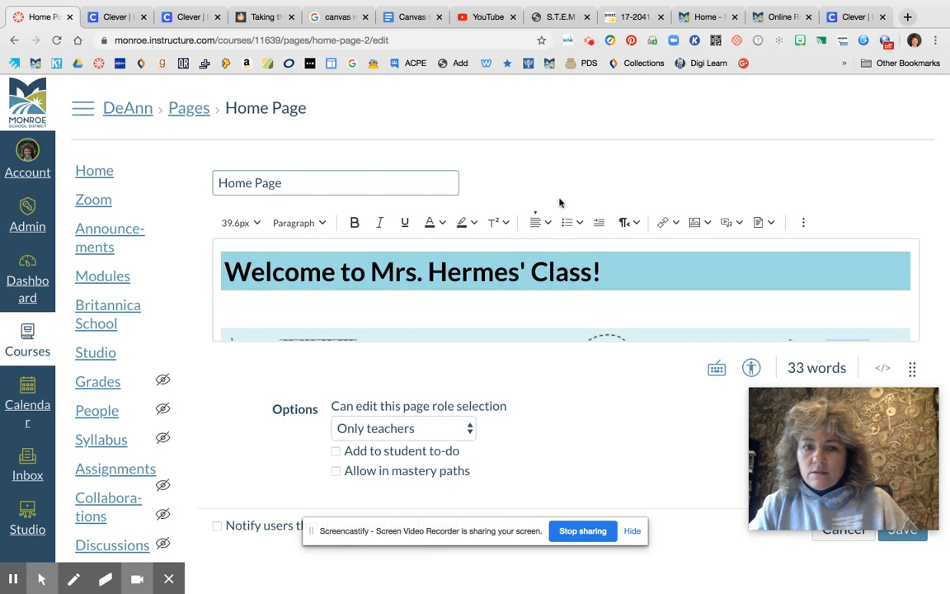
pyautogui.scroll(-1, 560, 204)
pyautogui.scroll(-2, 494, 330)
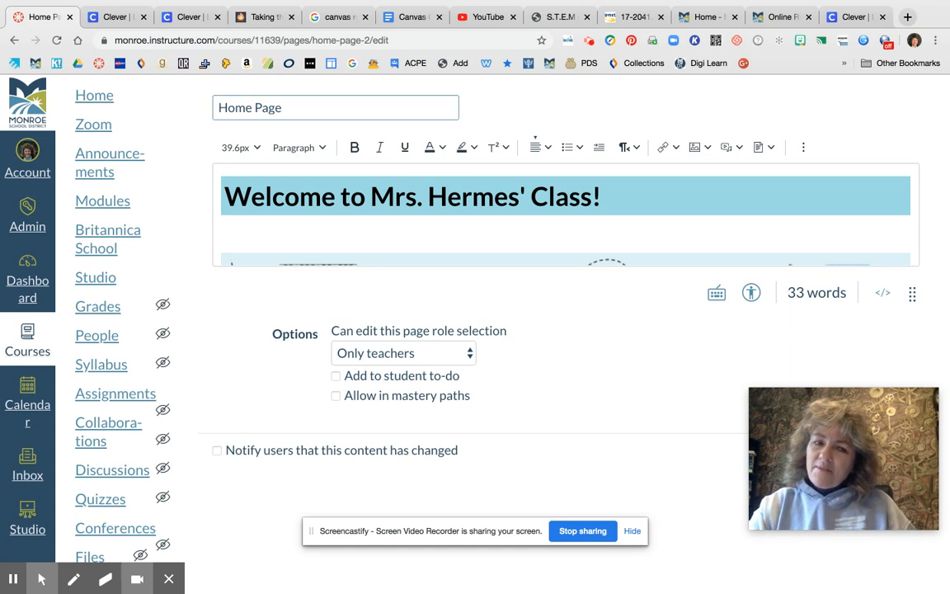
pyautogui.scroll(2, 537, 281)
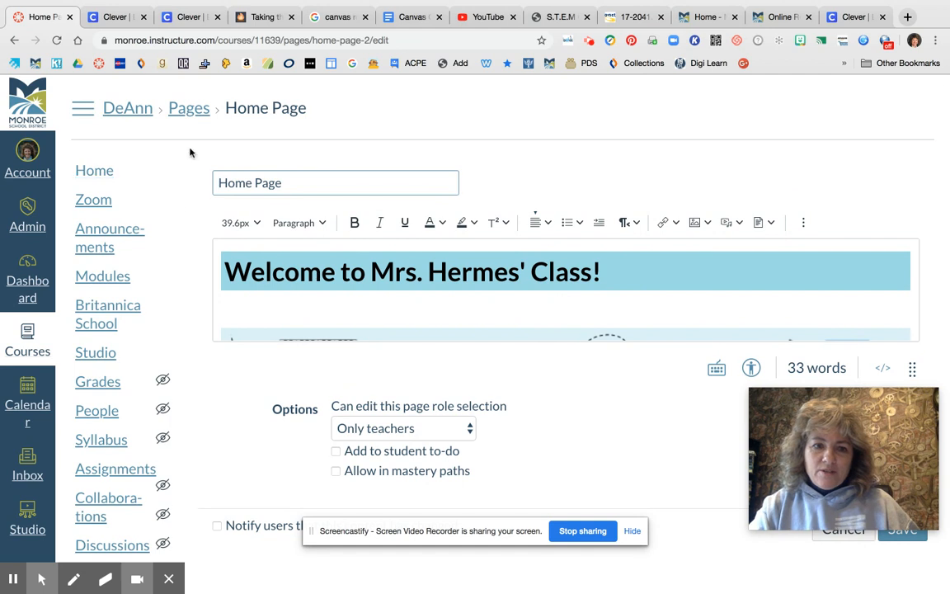
pyautogui.click(192, 110)
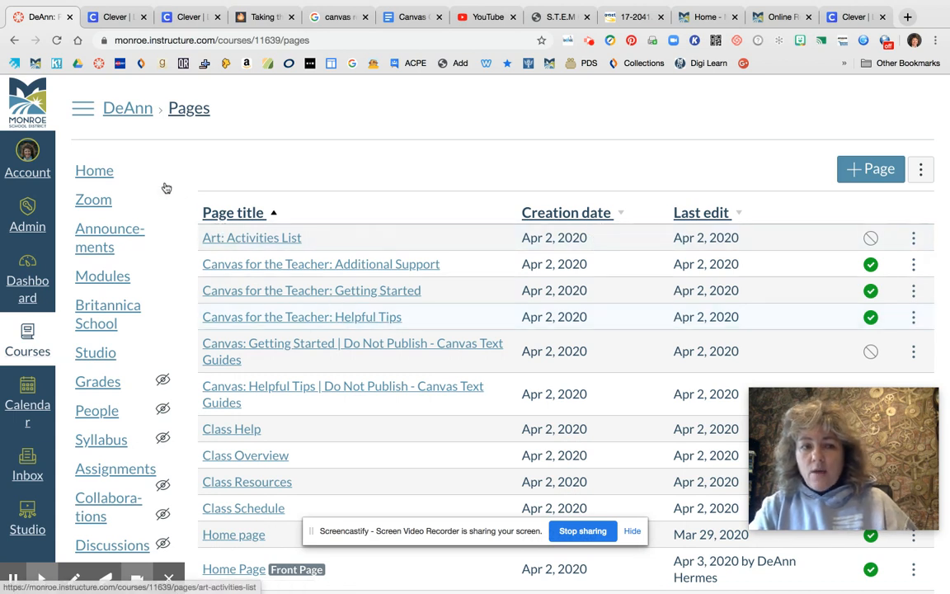
# Return to the course home and set the course home page back to Pages Front Page.
pyautogui.click(103, 175)
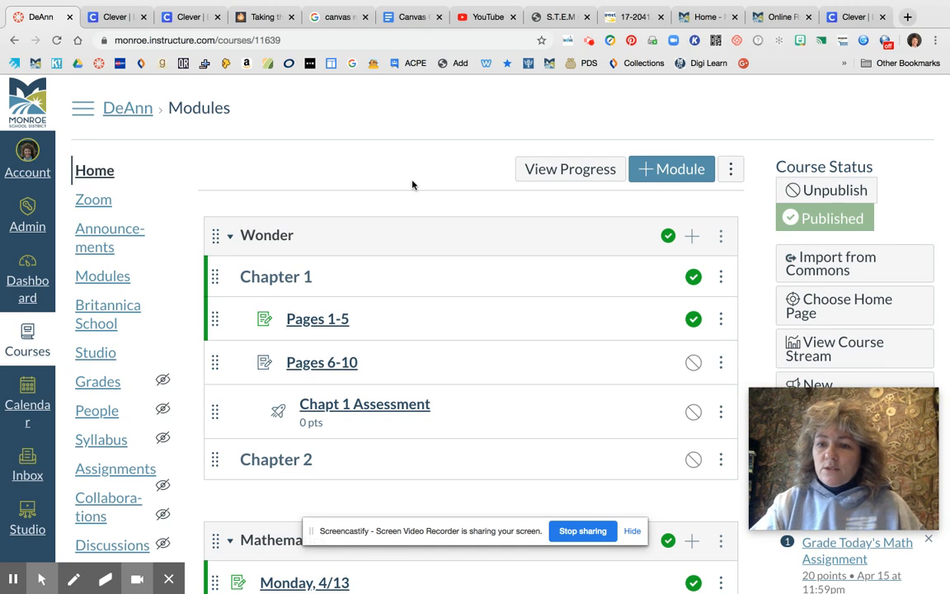
pyautogui.click(792, 304)
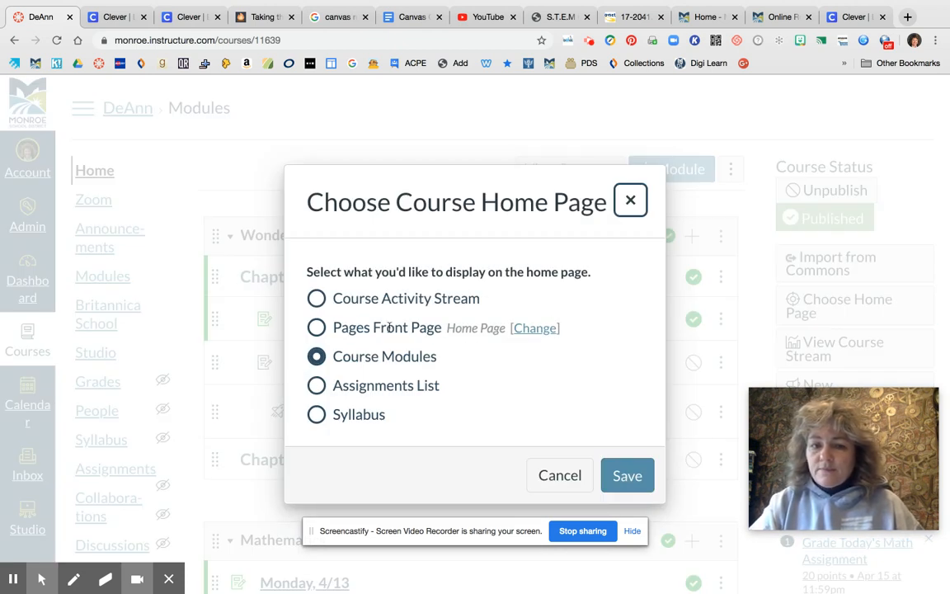
pyautogui.click(317, 328)
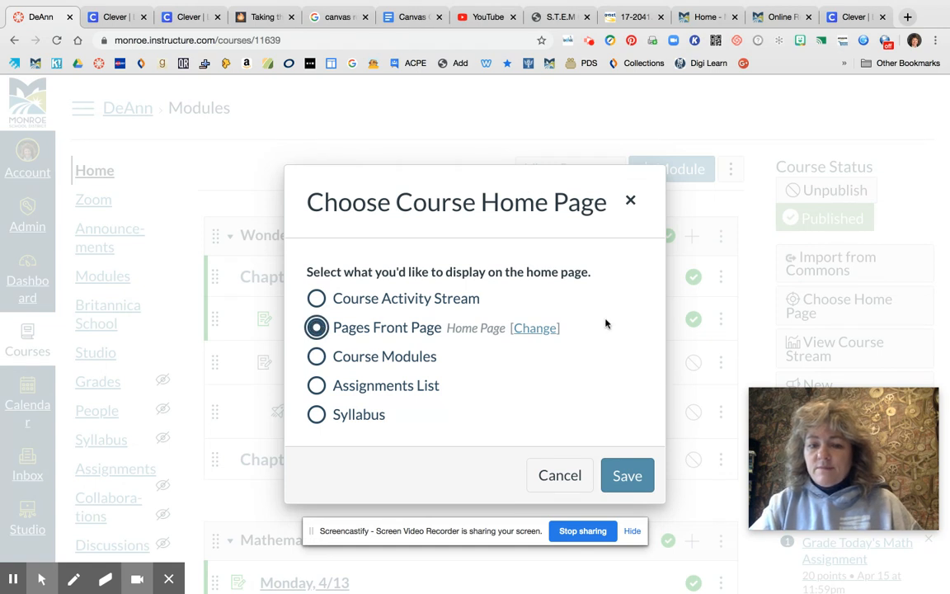
pyautogui.click(630, 474)
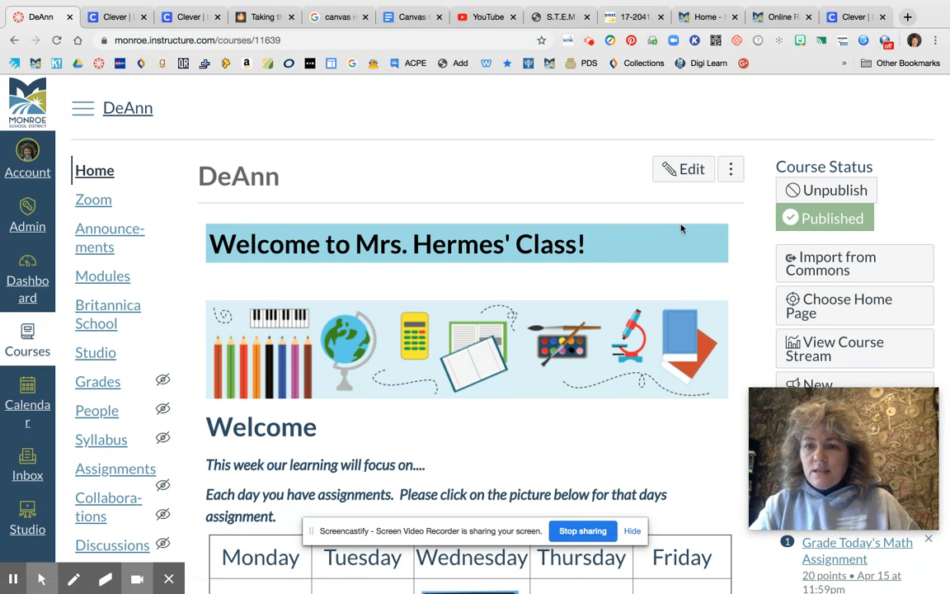
# Review the course home page's banner, welcome text, weekly assignment table and course status options.
pyautogui.scroll(-2, 543, 183)
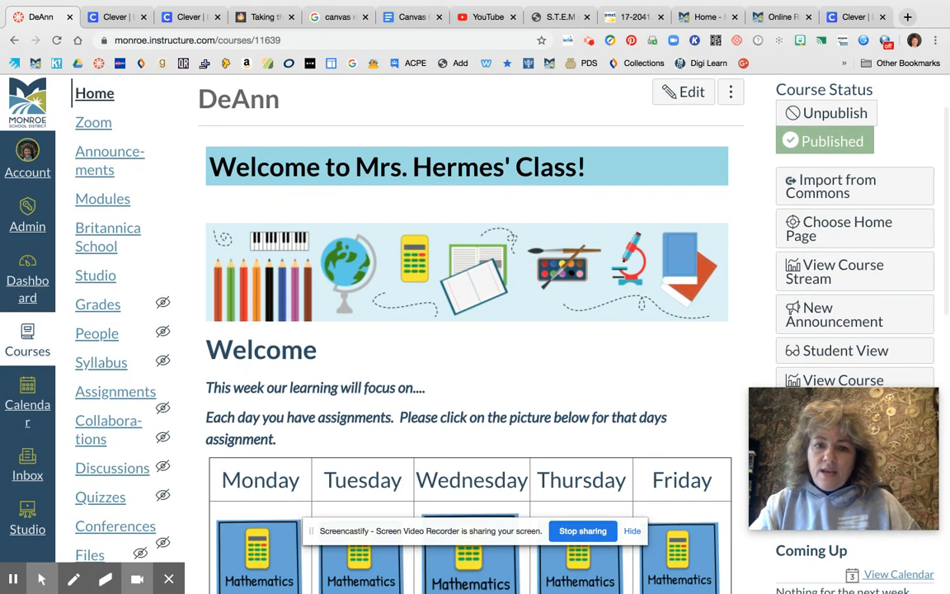
pyautogui.scroll(-1, 542, 330)
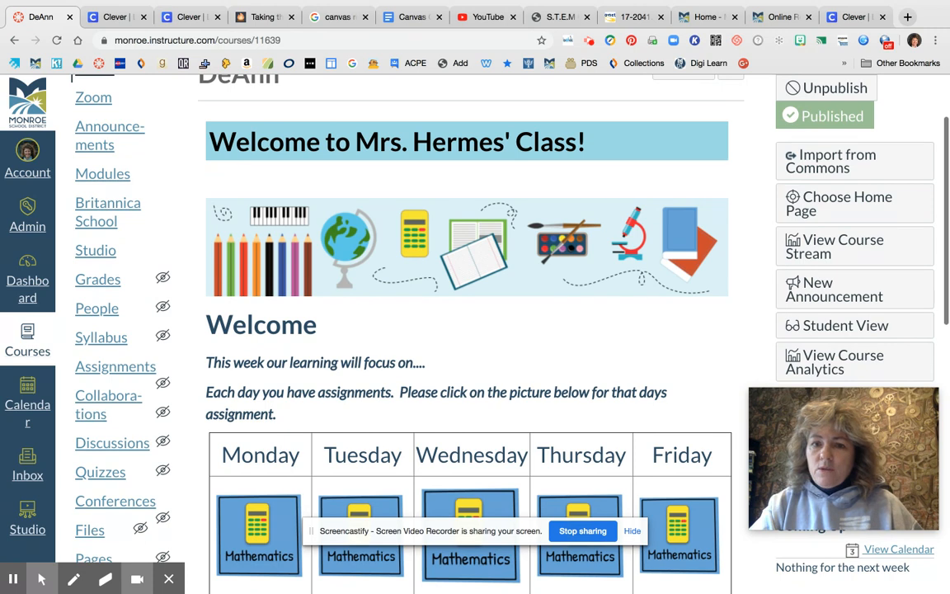
pyautogui.scroll(3, 542, 330)
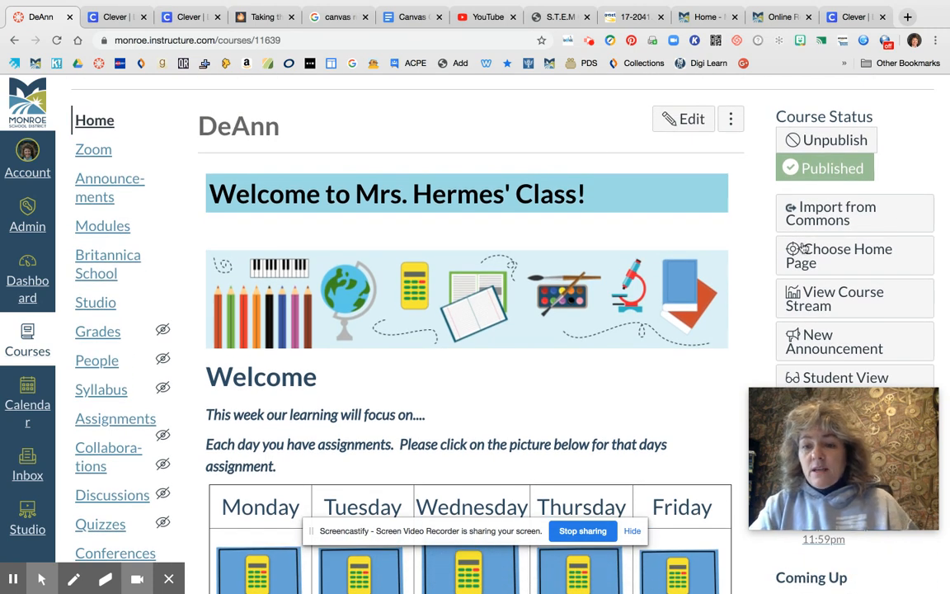
pyautogui.scroll(-3, 523, 356)
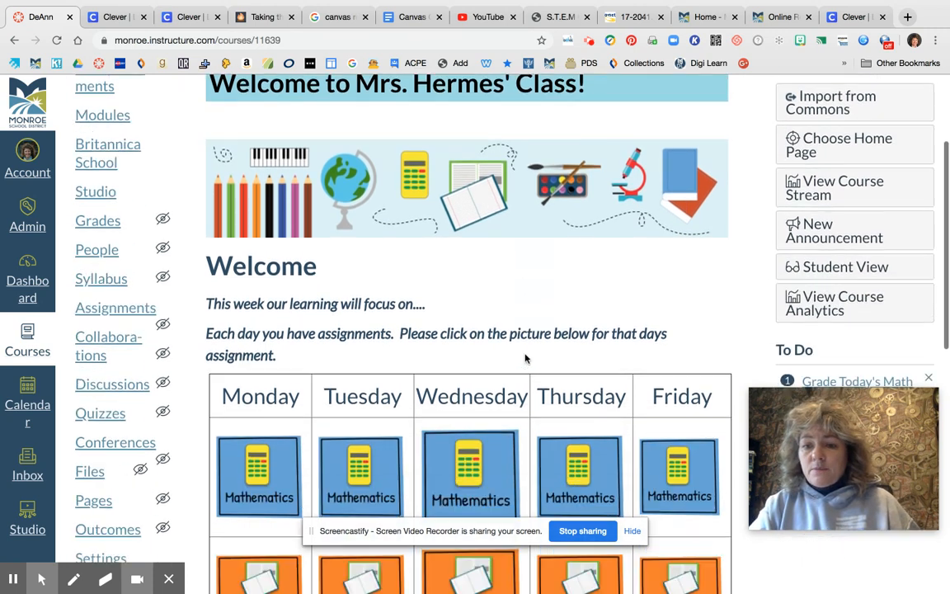
pyautogui.scroll(3, 474, 334)
pyautogui.scroll(-2, 474, 333)
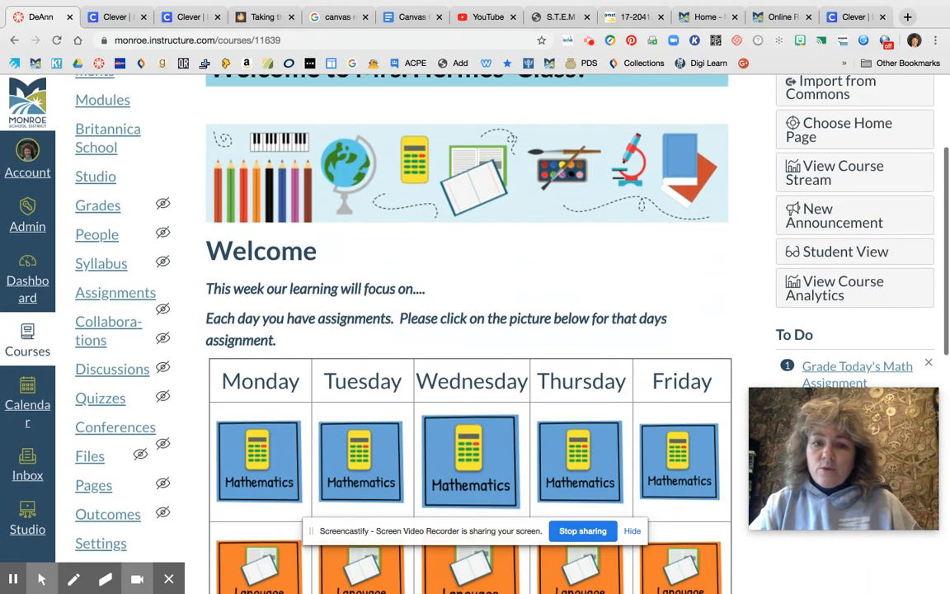
pyautogui.scroll(2, 474, 333)
pyautogui.scroll(-1, 474, 334)
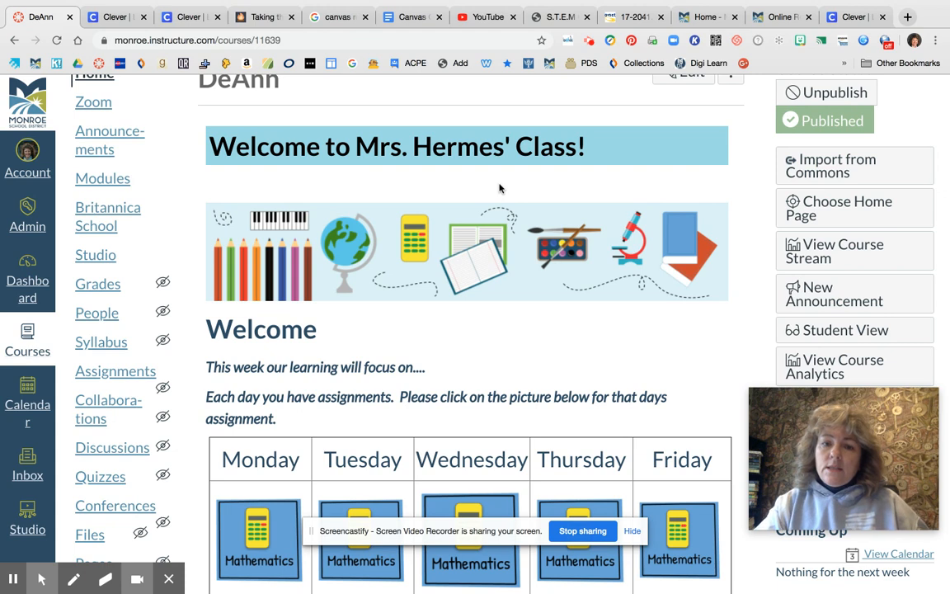
pyautogui.scroll(2, 498, 208)
pyautogui.scroll(-3, 467, 329)
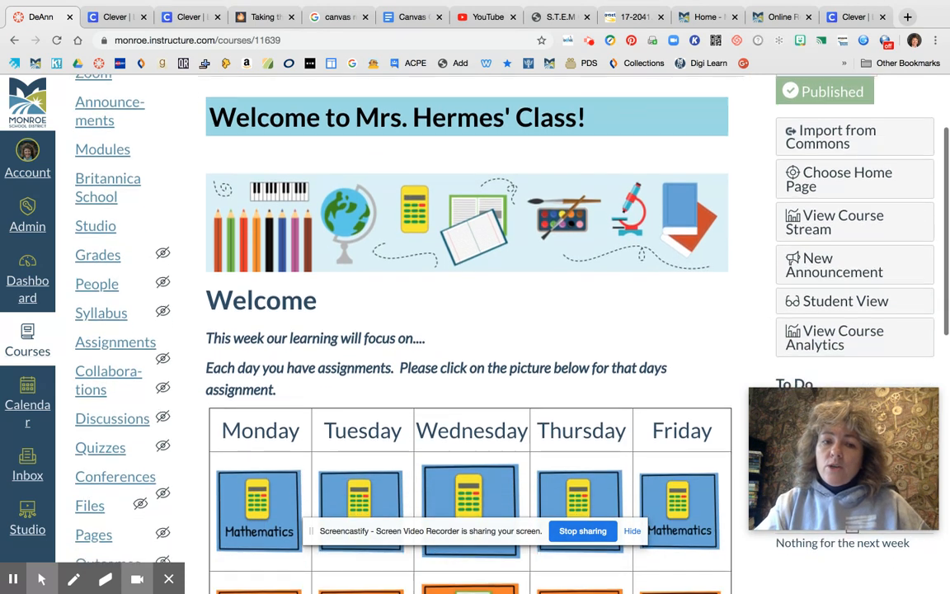
pyautogui.scroll(-3, 467, 330)
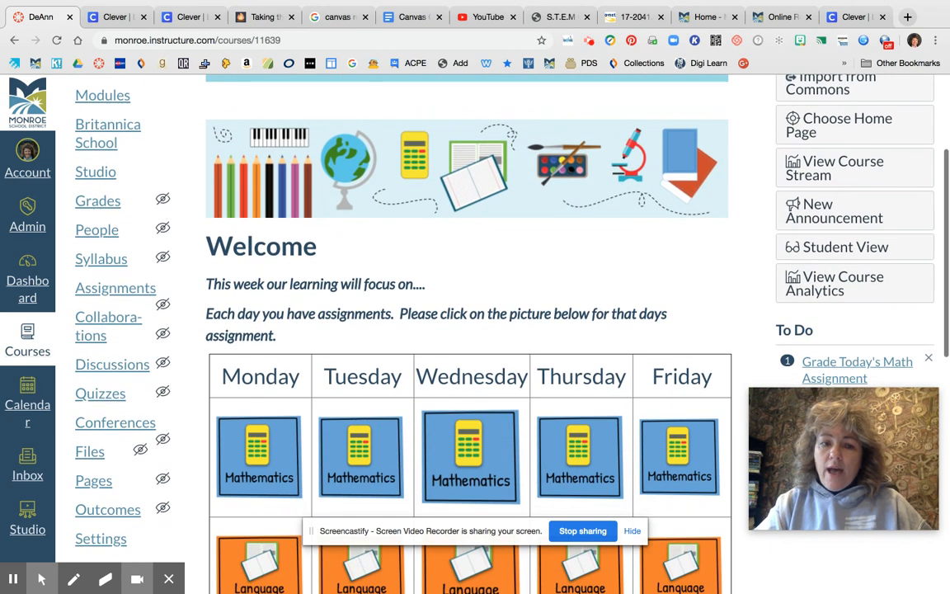
pyautogui.scroll(-1, 466, 329)
pyautogui.scroll(-1, 466, 329)
pyautogui.scroll(3, 467, 330)
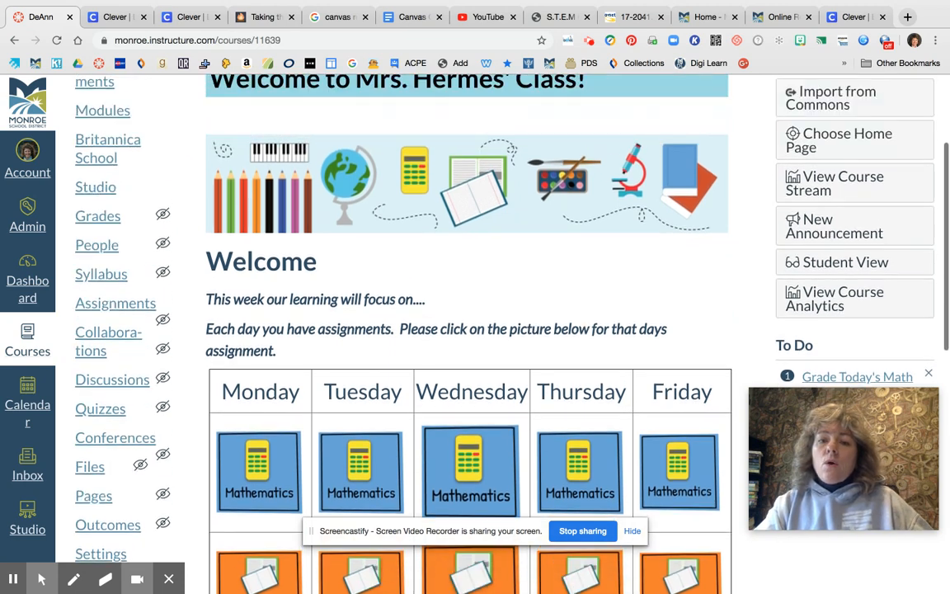
pyautogui.scroll(2, 527, 159)
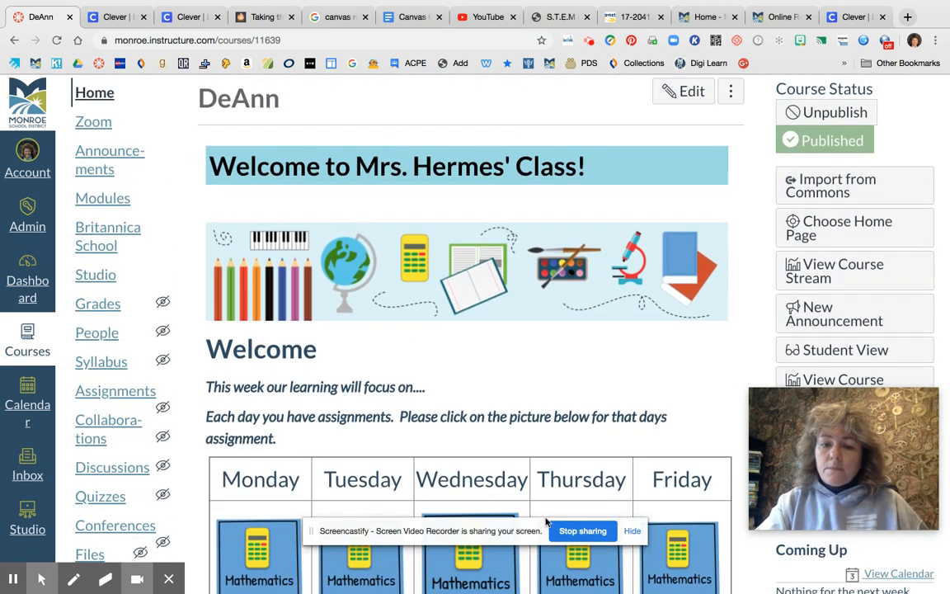
pyautogui.scroll(-4, 545, 481)
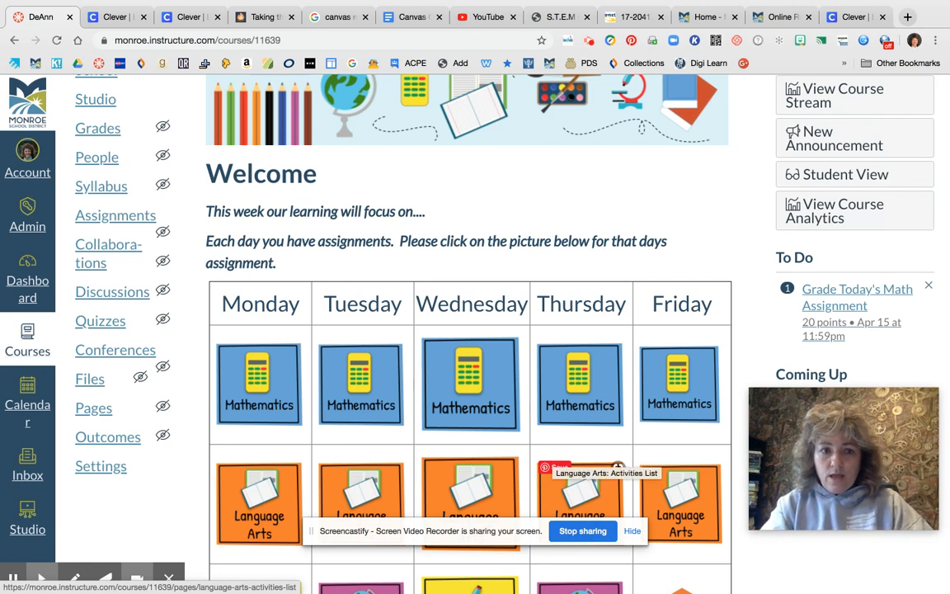
# Go to the dashboard and start a new course, ready to enter its name.
pyautogui.click(29, 285)
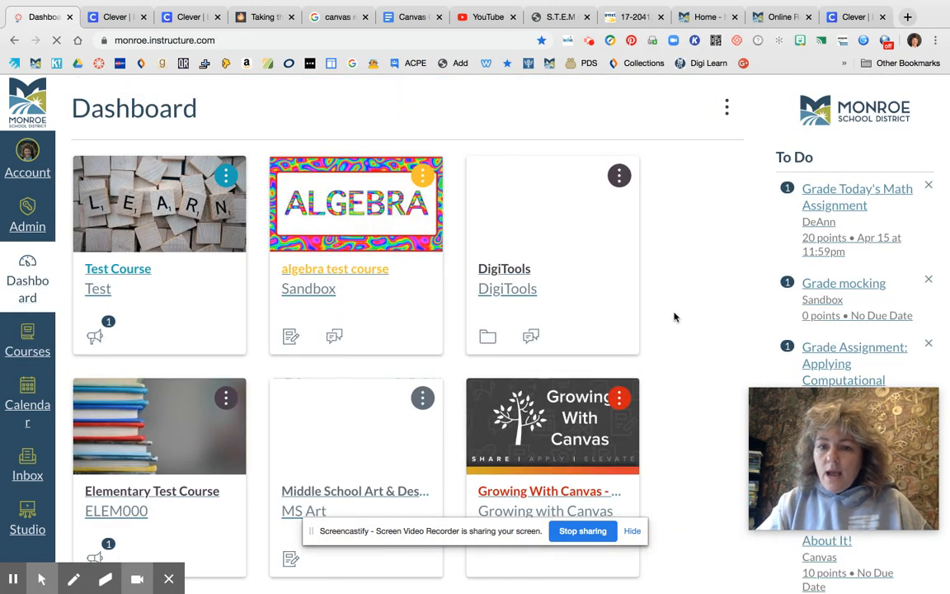
pyautogui.scroll(-8, 721, 329)
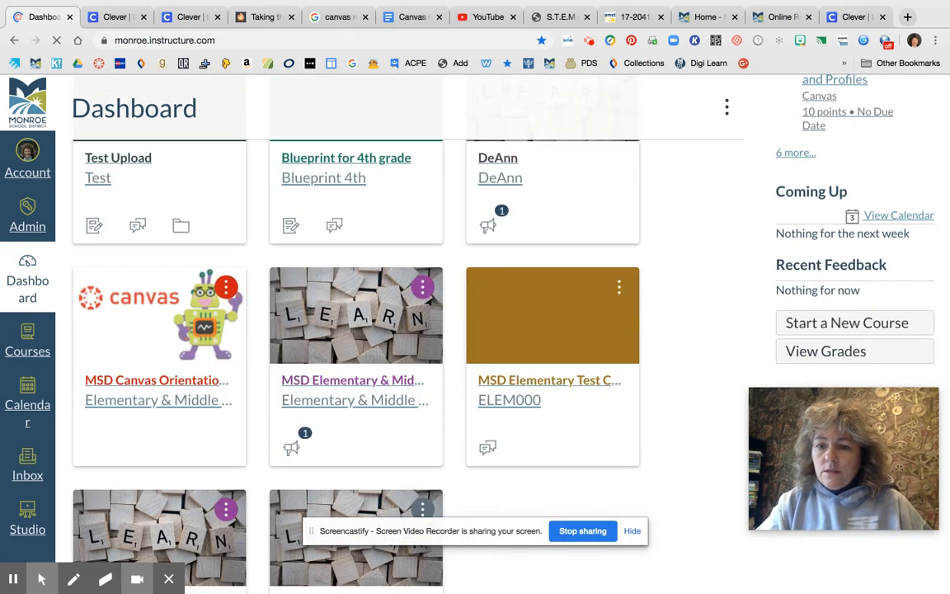
pyautogui.click(850, 230)
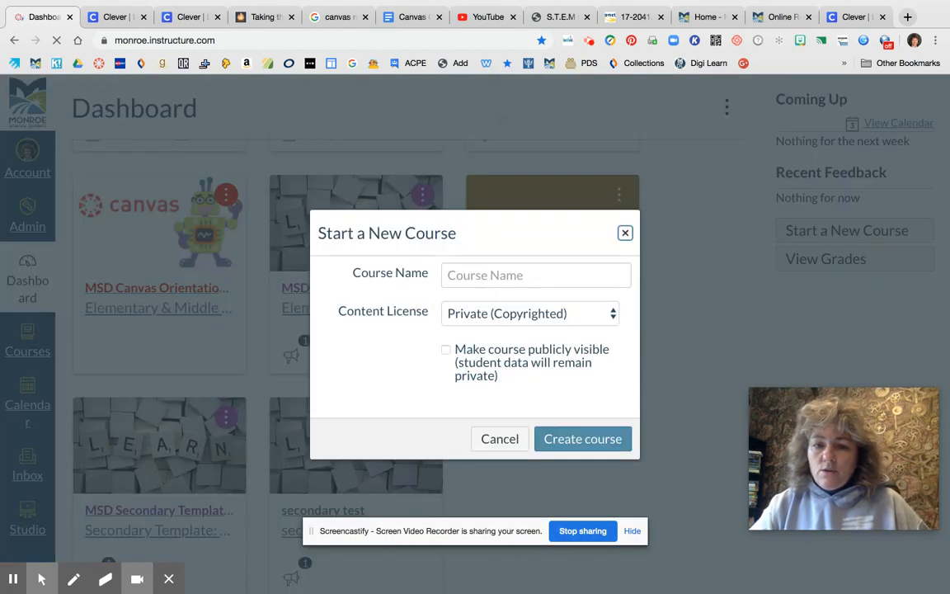
pyautogui.click(584, 274)
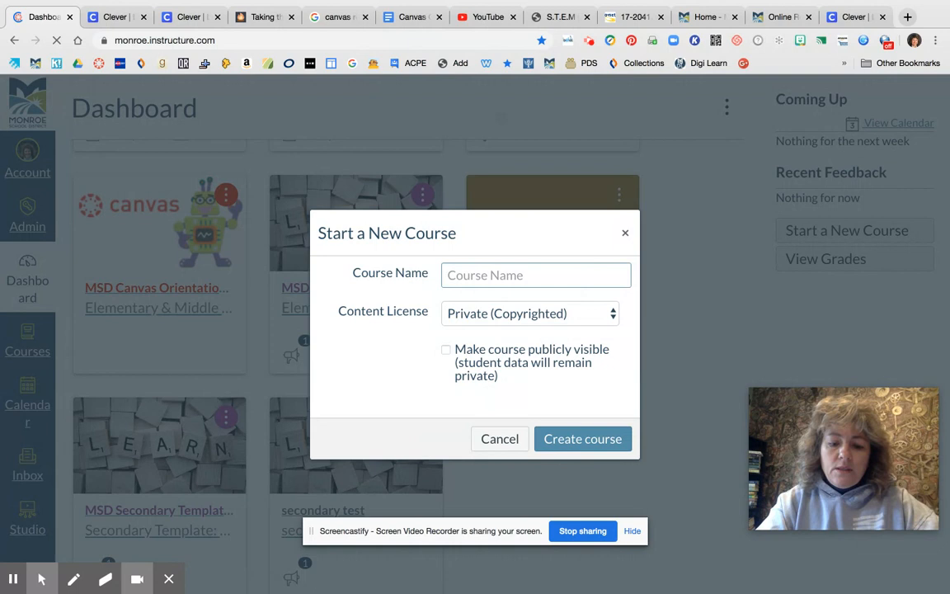
pyautogui.write('5th Grad')
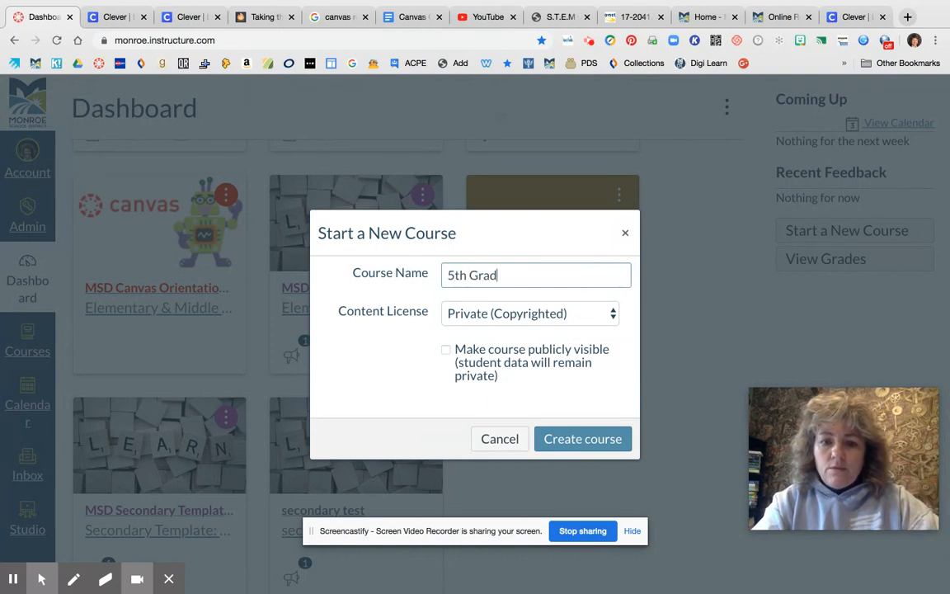
pyautogui.write('e')
pyautogui.press('BackSpace')
pyautogui.press('BackSpace')
pyautogui.press('BackSpace')
pyautogui.press('BackSpace')
pyautogui.press('BackSpace')
pyautogui.press('BackSpace')
pyautogui.press('BackSpace')
pyautogui.press('BackSpace')
pyautogui.press('BackSpace')
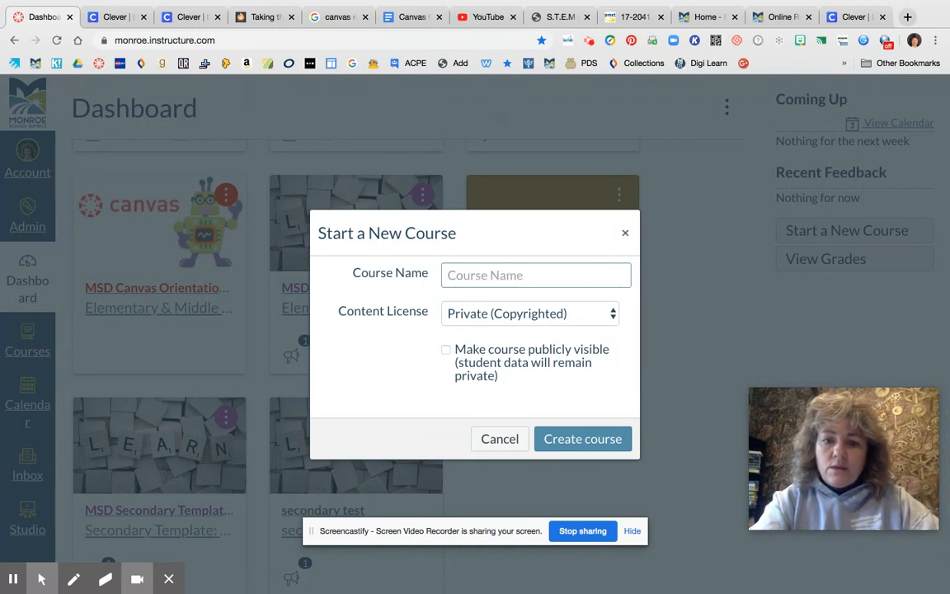
# Name the new course "Blueprint 5th grade" and create it with the default private license.
pyautogui.write('Blueprint 5th ')
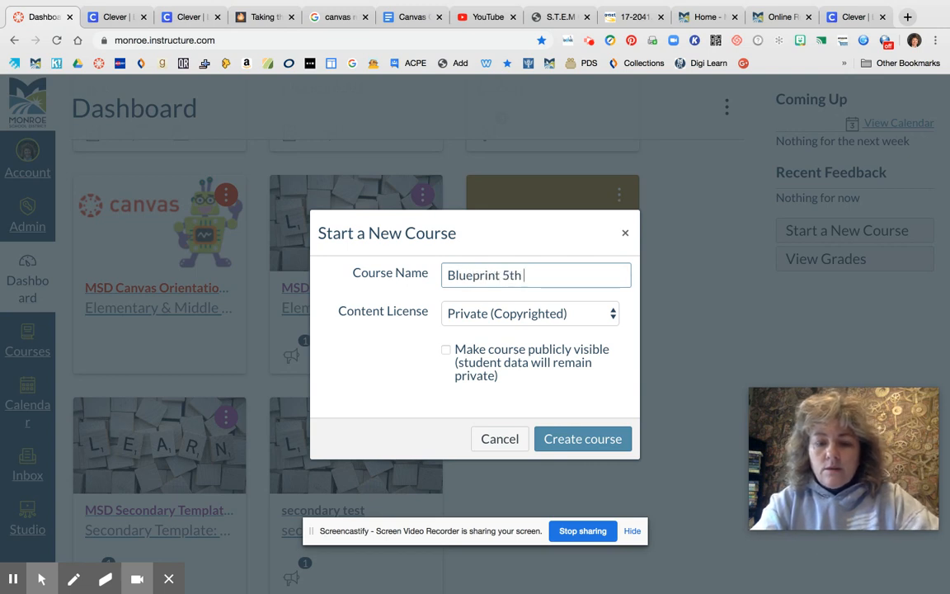
pyautogui.write('grade')
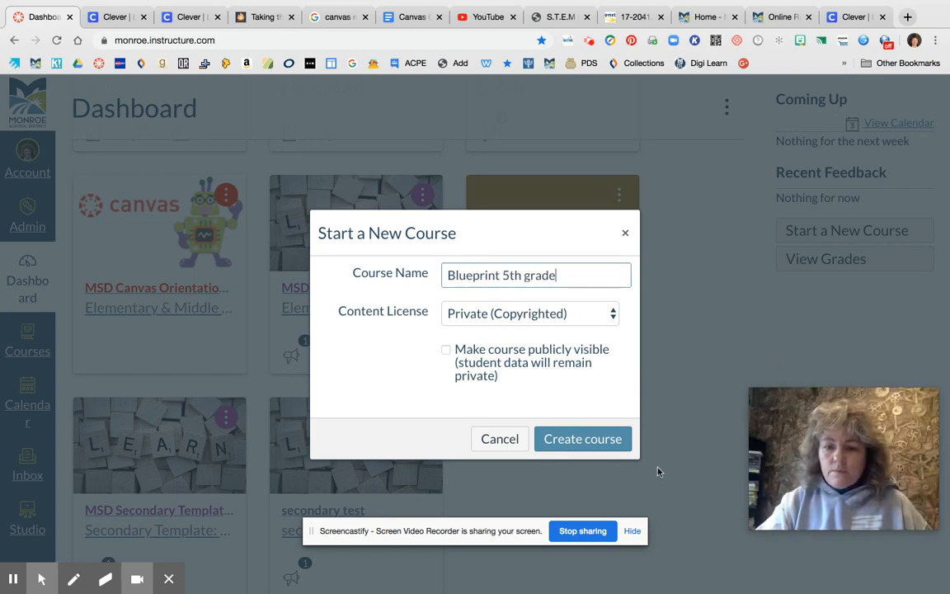
pyautogui.click(615, 447)
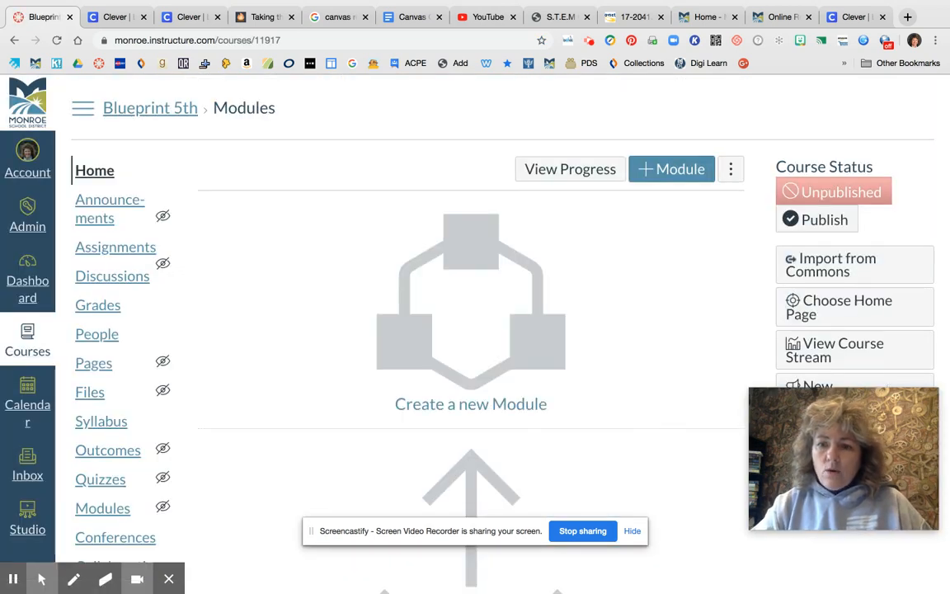
# Open the new course's People page, choose the Teacher role for adding people, and close the dialog without adding anyone.
pyautogui.click(106, 335)
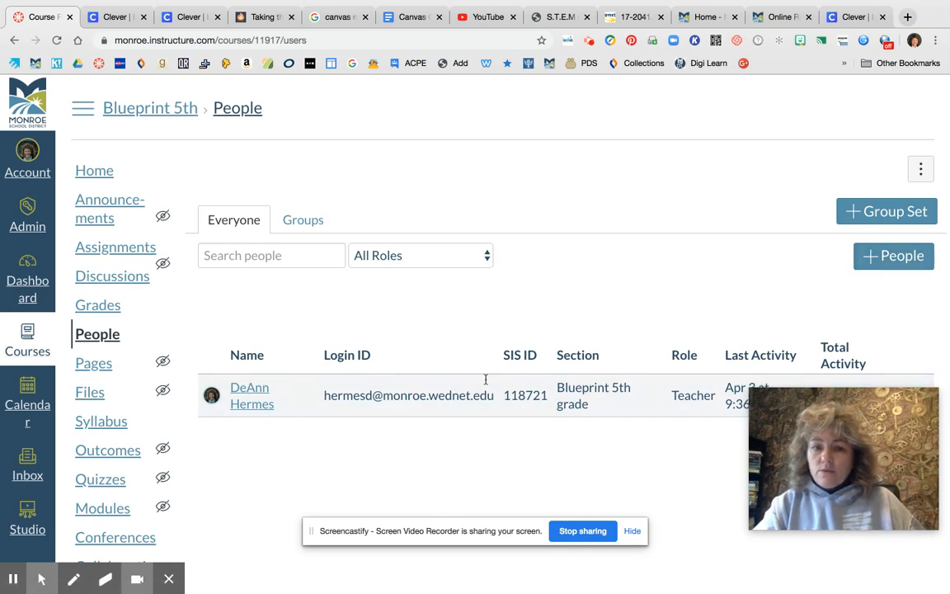
pyautogui.click(913, 257)
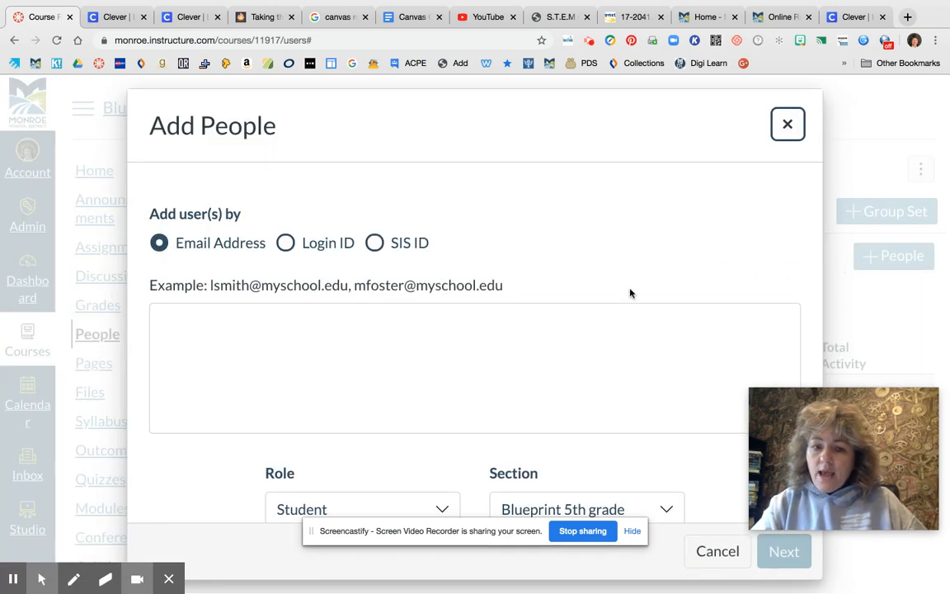
pyautogui.scroll(-3, 630, 293)
pyautogui.click(437, 409)
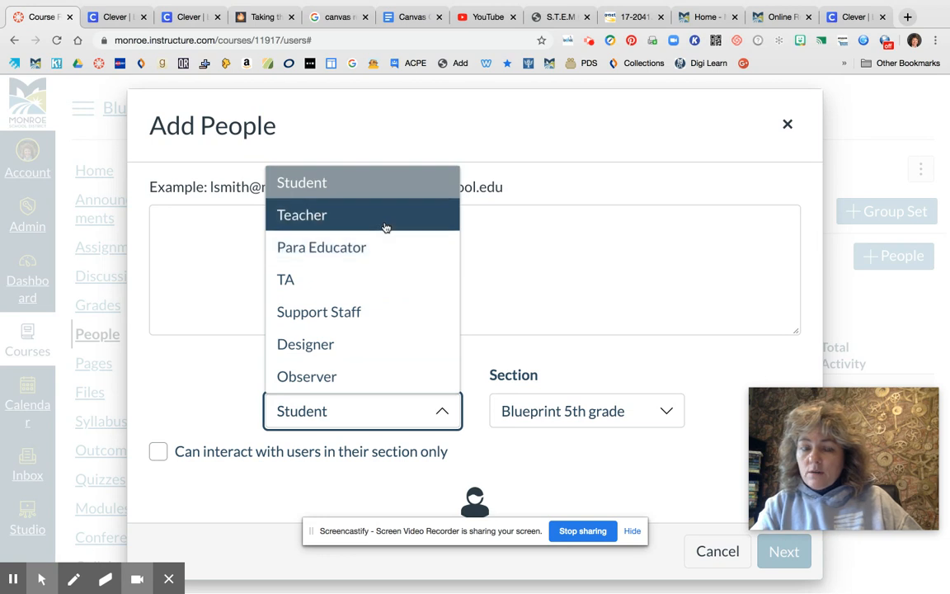
pyautogui.click(385, 217)
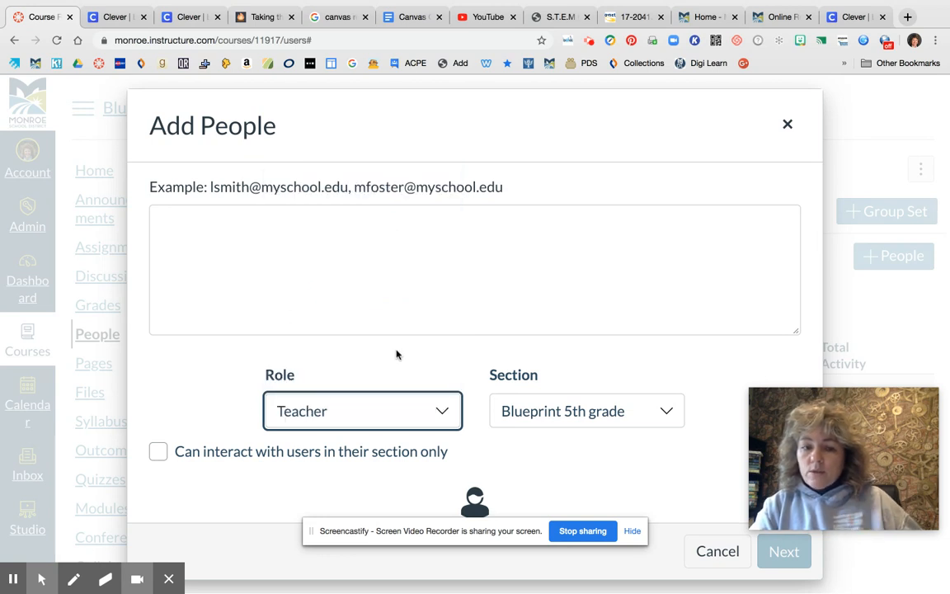
pyautogui.click(787, 124)
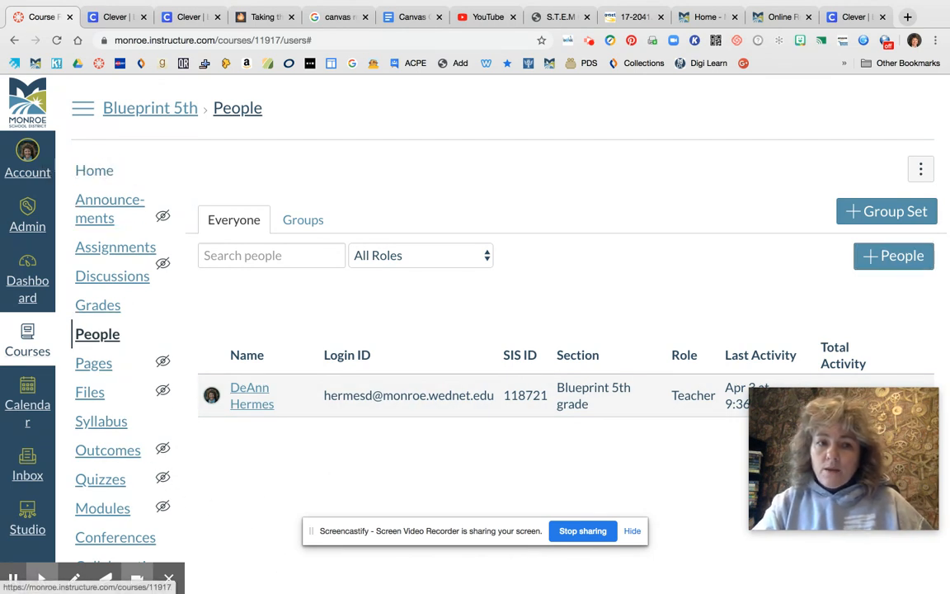
# Return to the new course's home page, open the form for adding a module, and cancel it.
pyautogui.click(94, 171)
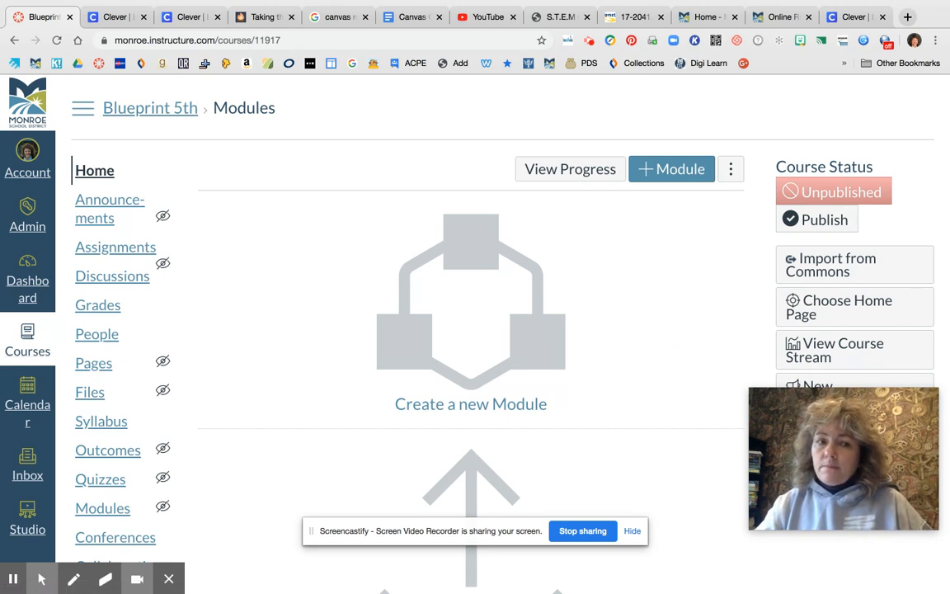
pyautogui.click(690, 170)
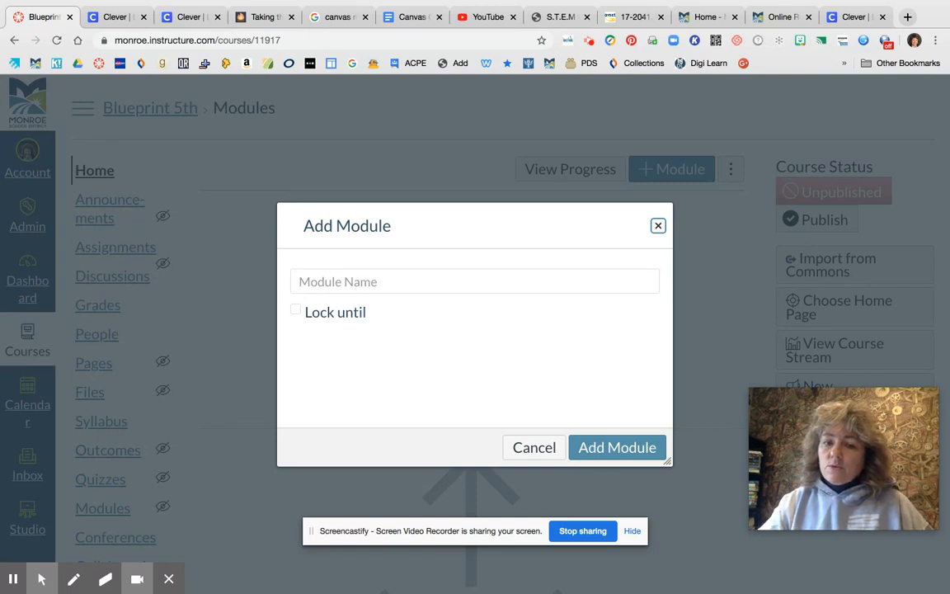
pyautogui.click(542, 448)
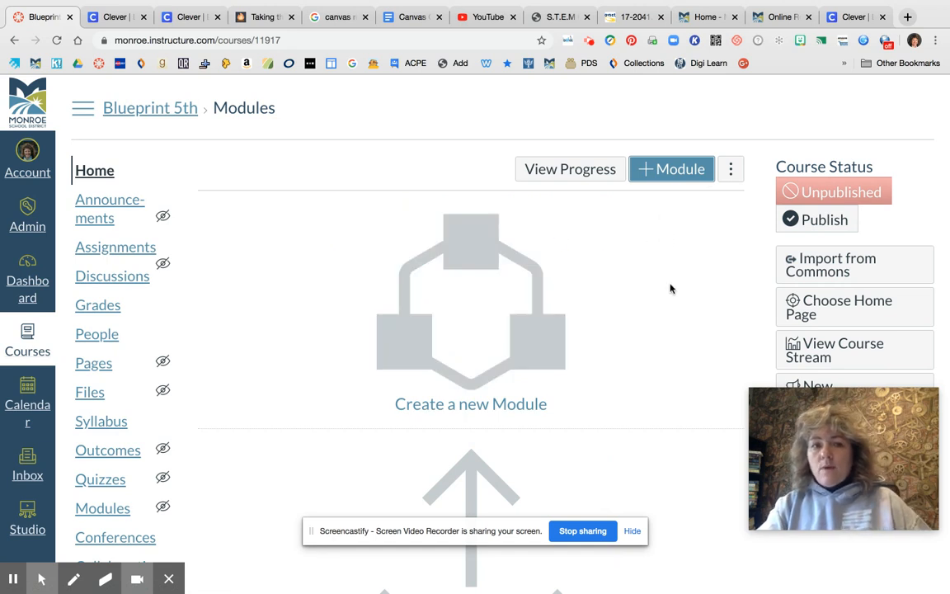
# Examine the new course's home page for its module creation, existing content and course navigation options.
pyautogui.scroll(-3, 660, 383)
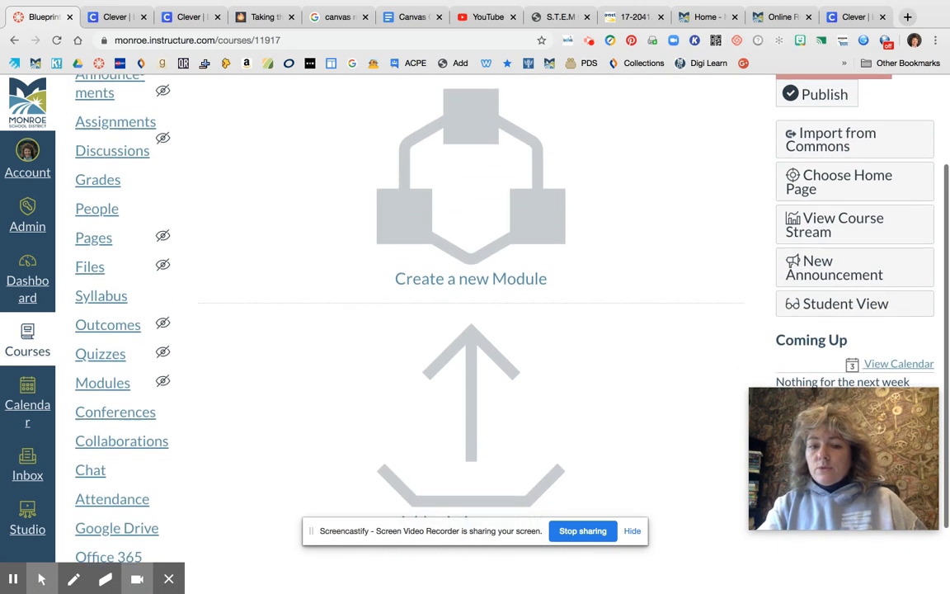
pyautogui.scroll(2, 660, 383)
pyautogui.scroll(1, 459, 304)
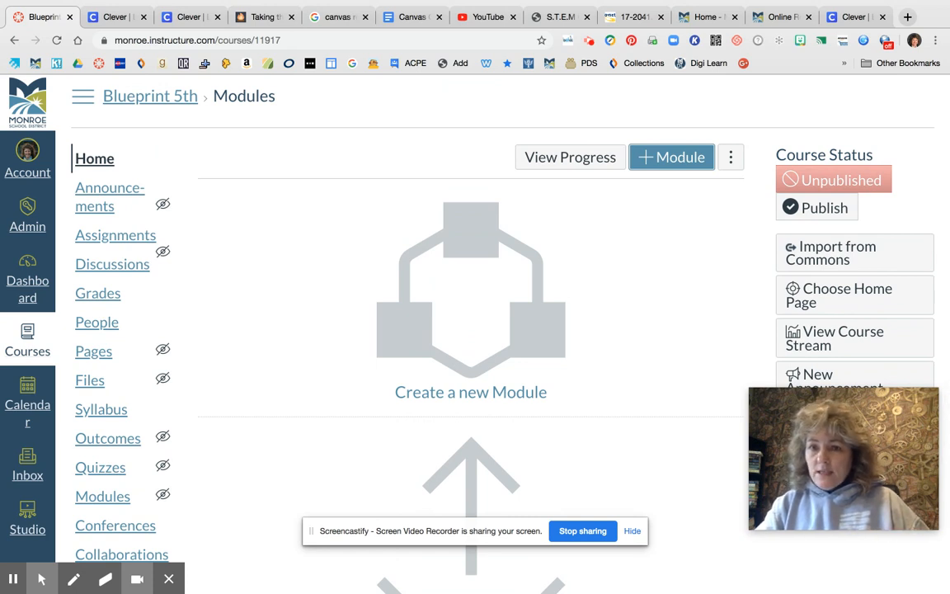
pyautogui.scroll(-3, 650, 294)
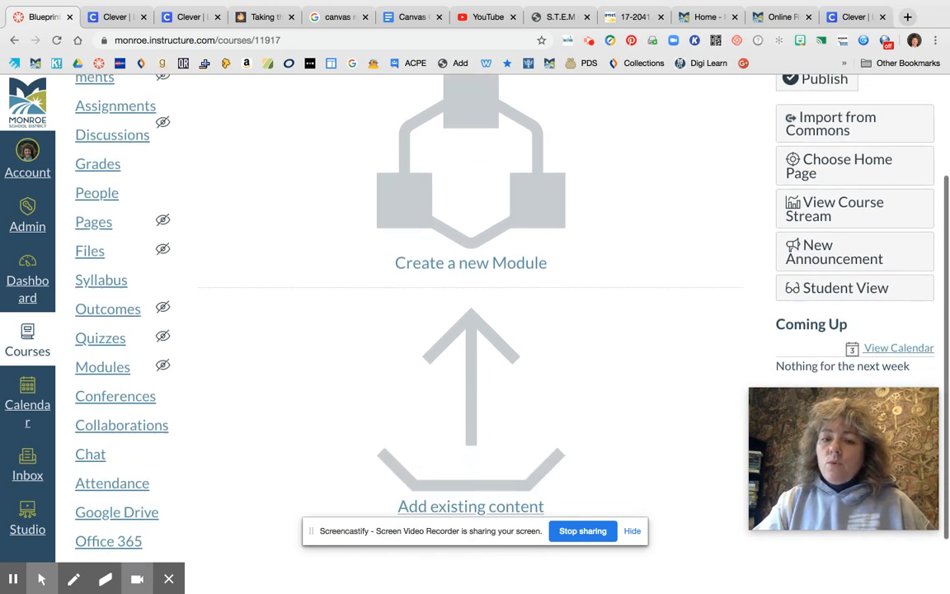
pyautogui.scroll(-1, 470, 330)
pyautogui.scroll(3, 470, 330)
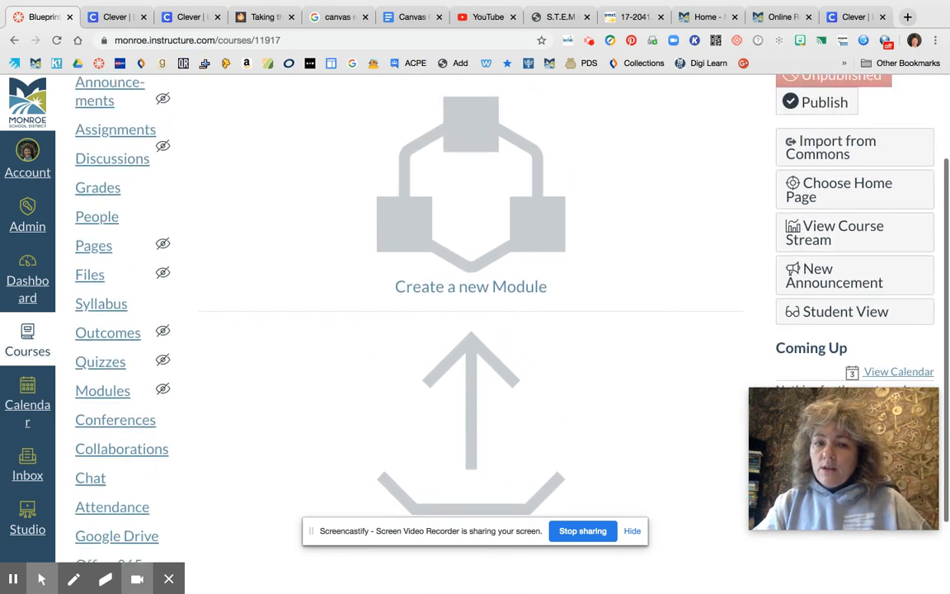
pyautogui.scroll(1, 470, 330)
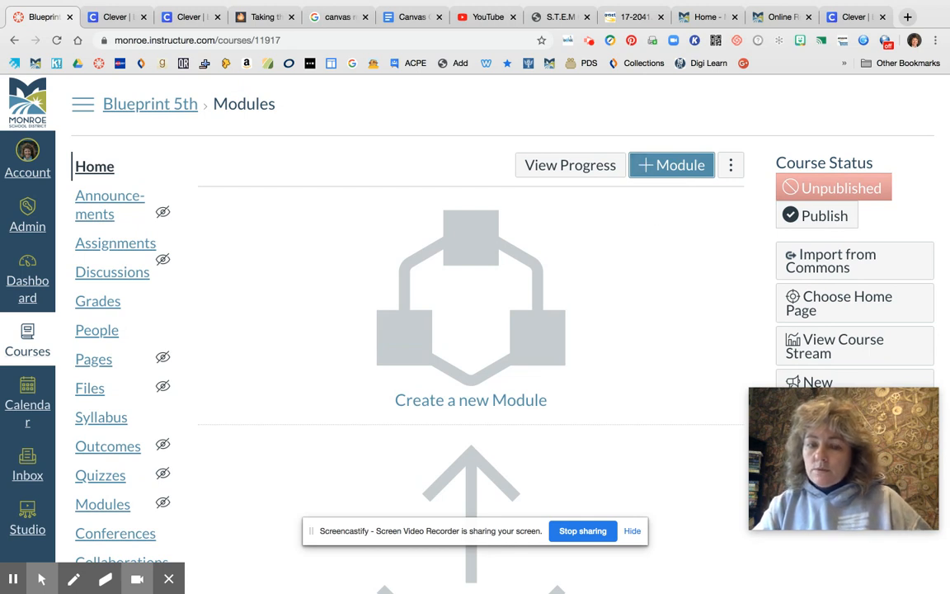
pyautogui.scroll(1, 630, 235)
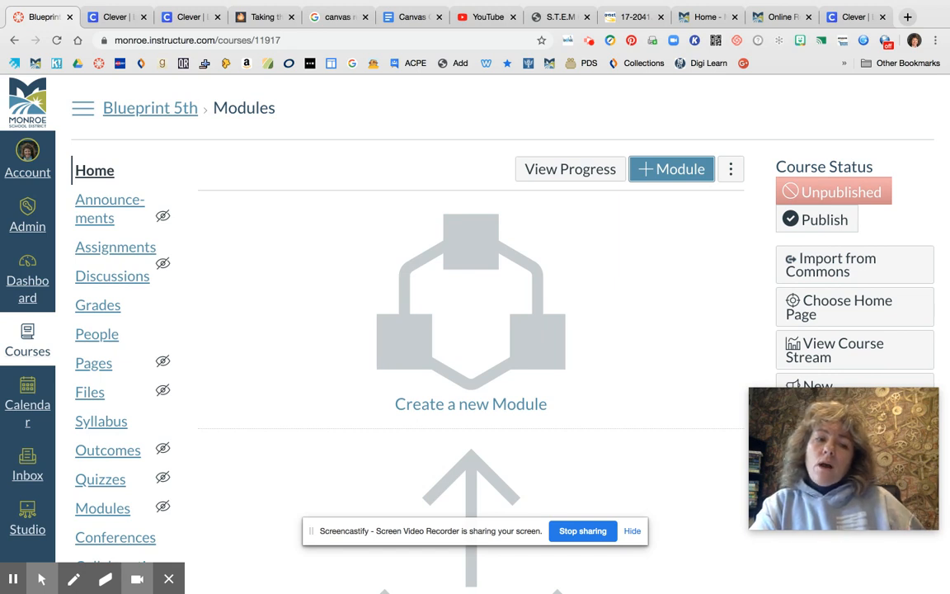
# Return to the dashboard, look through the course cards, and open the teacher's own published course.
pyautogui.click(27, 284)
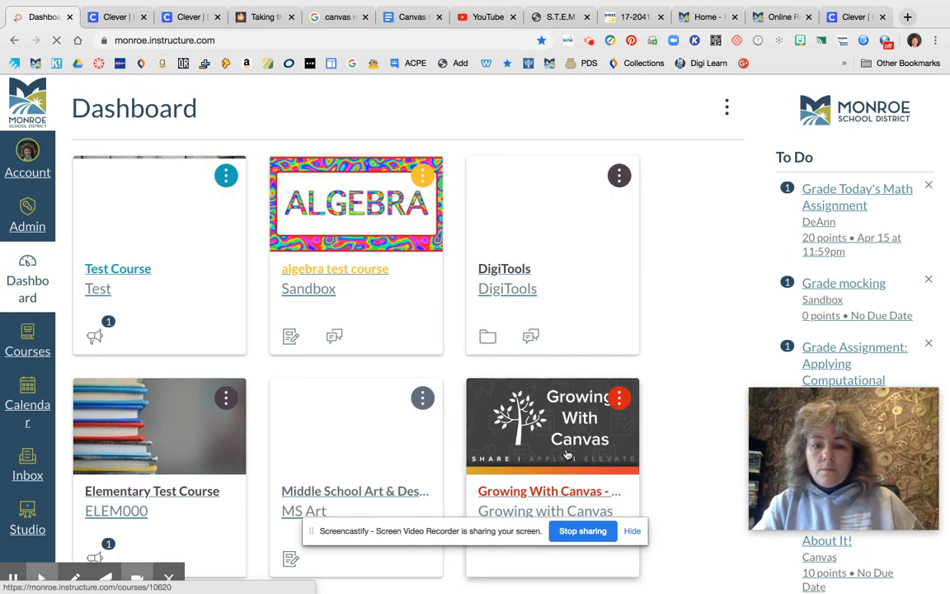
pyautogui.scroll(-3, 426, 457)
pyautogui.scroll(-1, 398, 418)
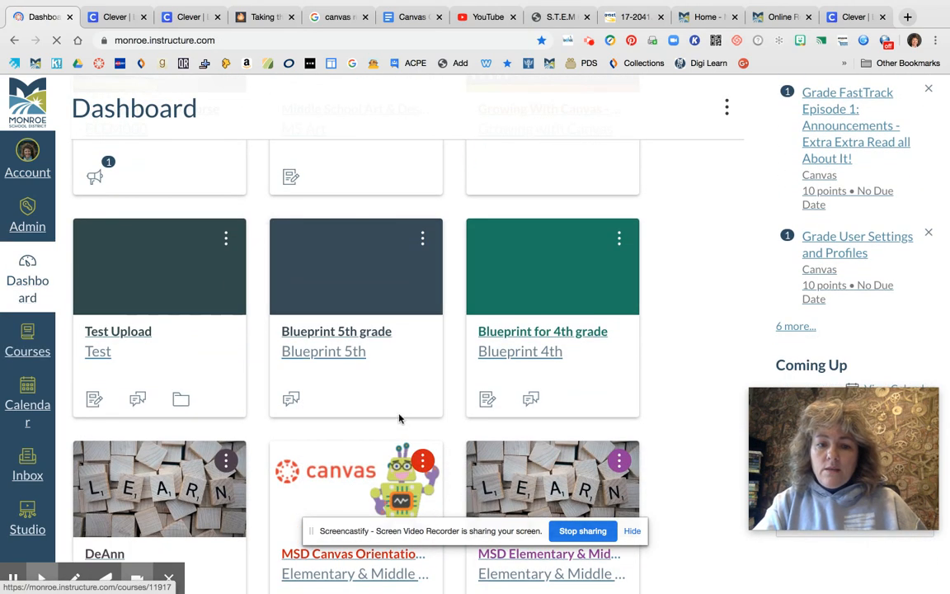
pyautogui.scroll(-1, 398, 418)
pyautogui.scroll(-3, 398, 418)
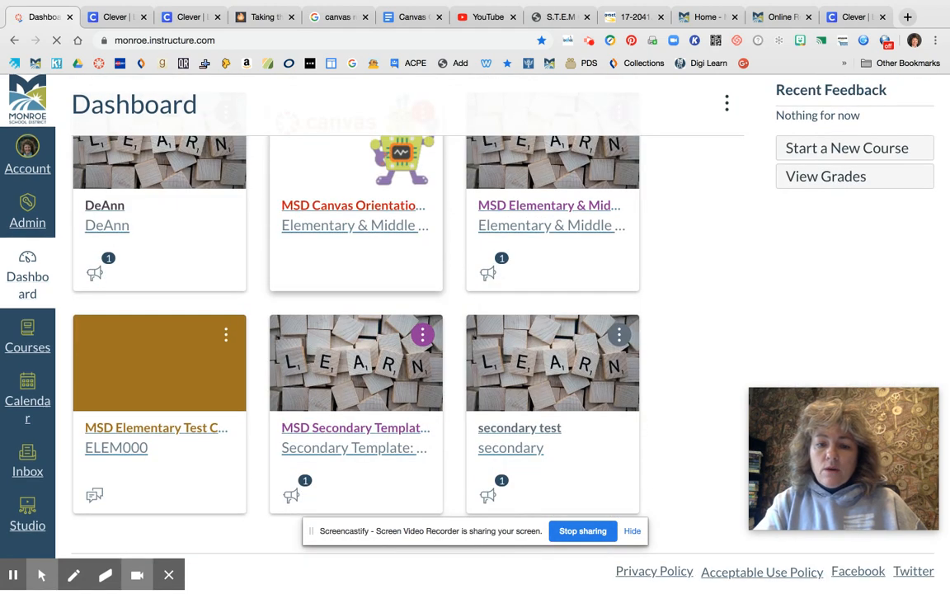
pyautogui.scroll(3, 399, 418)
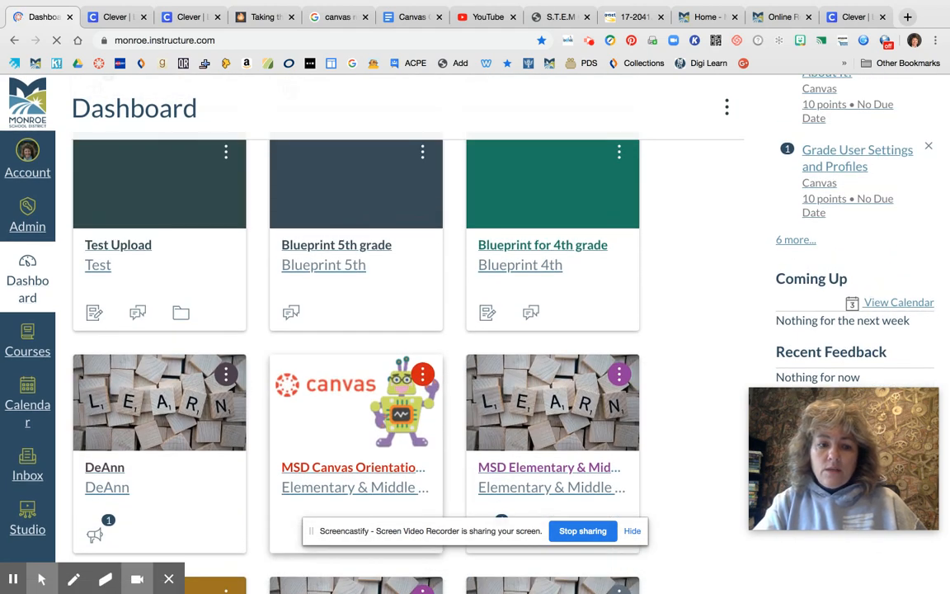
pyautogui.click(100, 503)
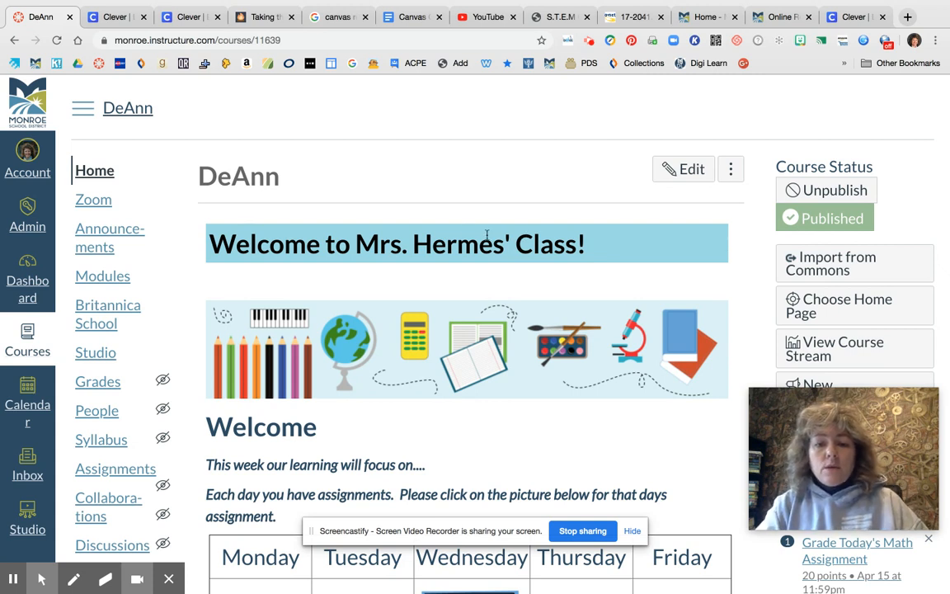
# Review the home page from the welcome banner through the weekly subject table to the subject pictures below it.
pyautogui.scroll(-1, 468, 414)
pyautogui.scroll(-2, 468, 414)
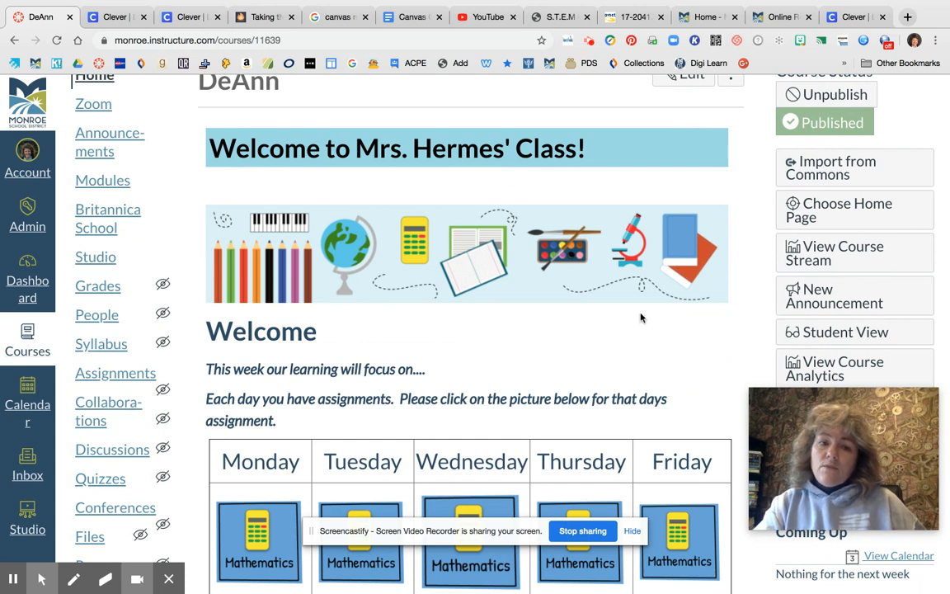
pyautogui.scroll(-3, 462, 353)
pyautogui.scroll(-1, 511, 350)
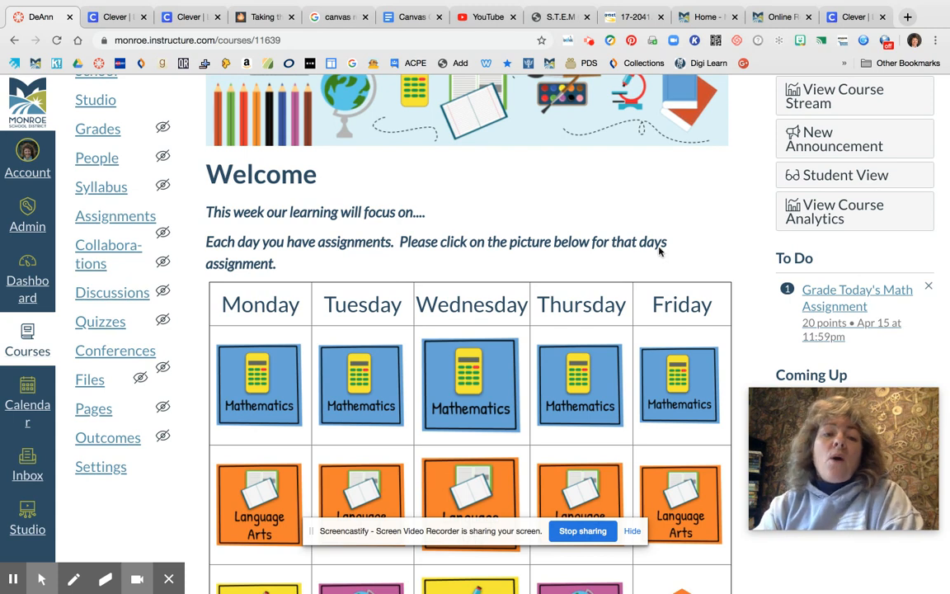
pyautogui.scroll(-2, 523, 198)
pyautogui.scroll(-5, 614, 165)
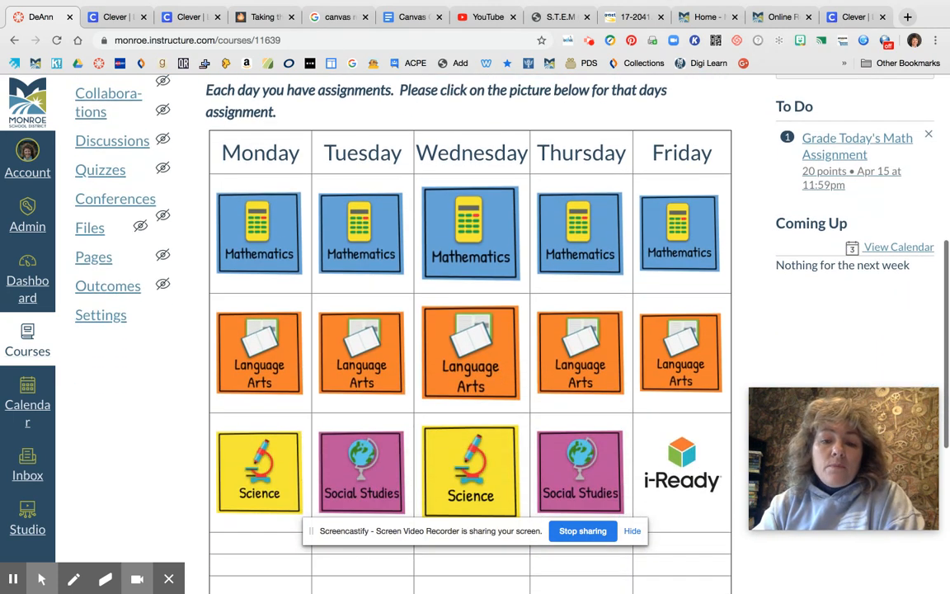
pyautogui.scroll(-1, 470, 247)
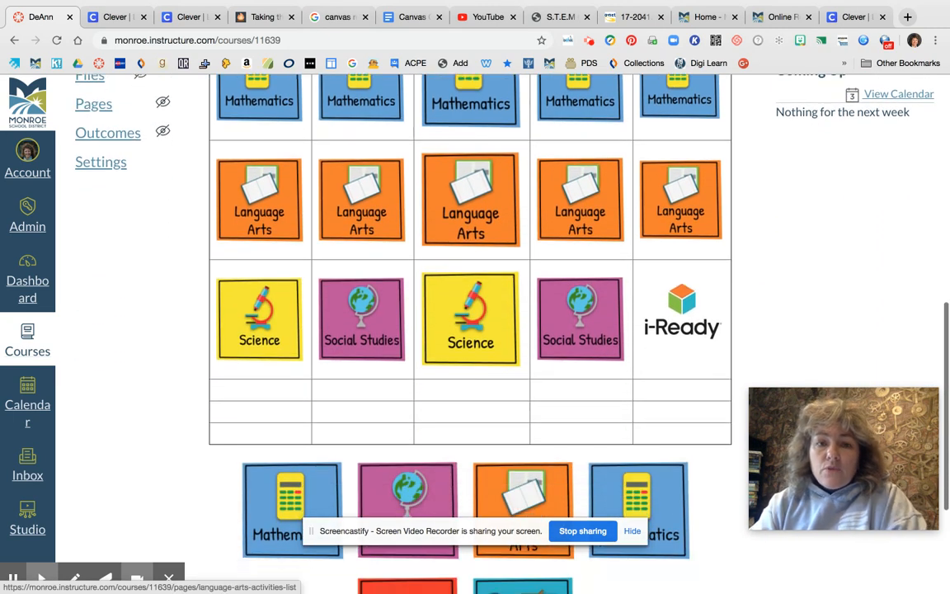